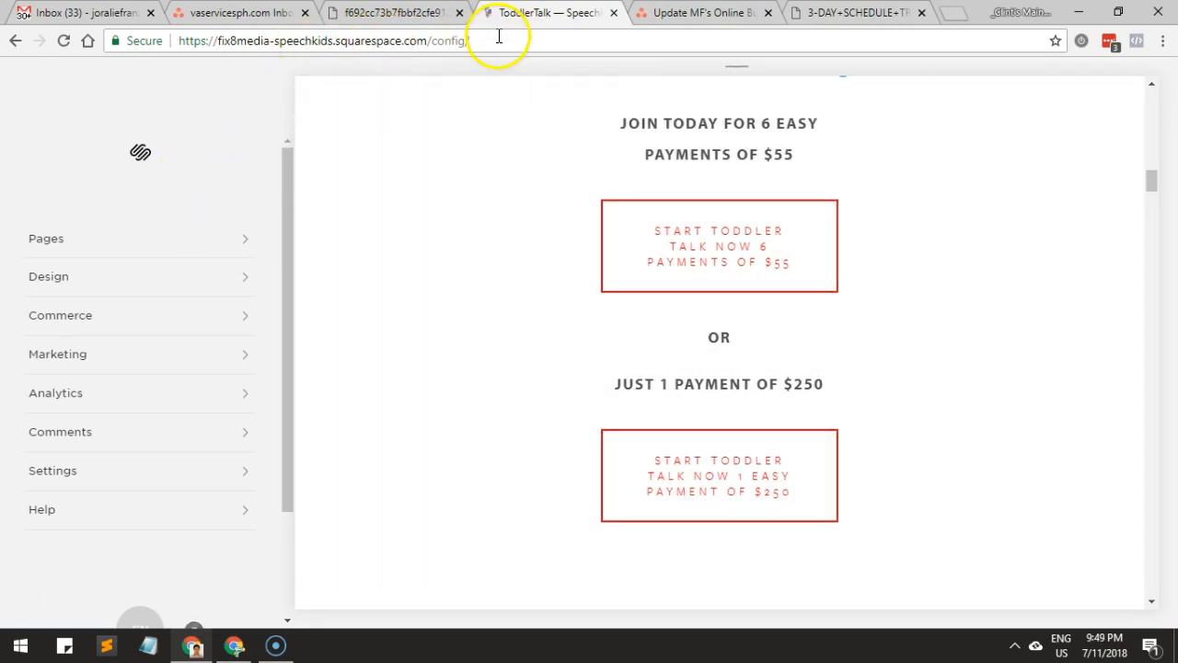
drag(498, 36, 242, 41)
click(339, 53)
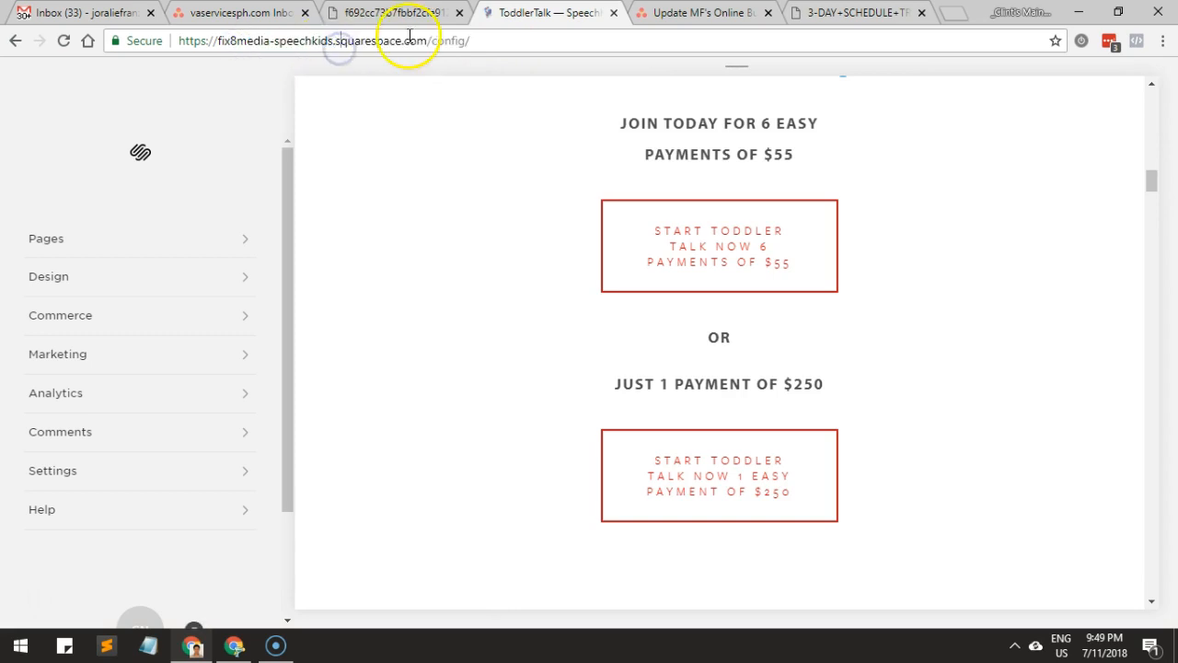
click(1109, 43)
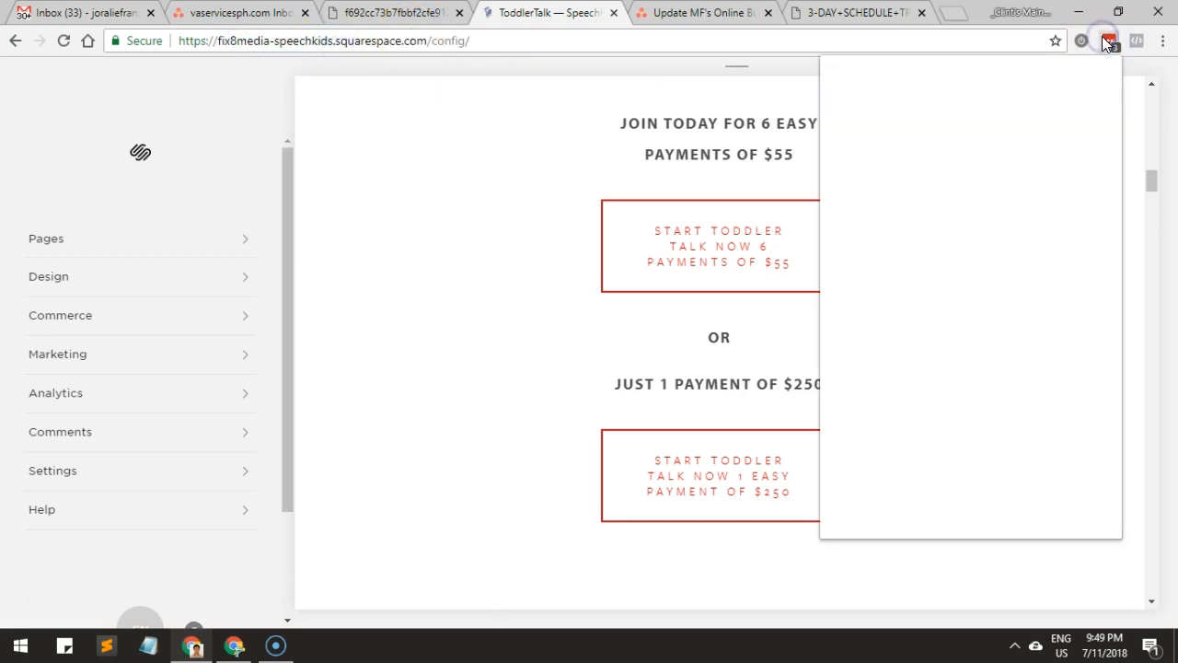
click(1055, 304)
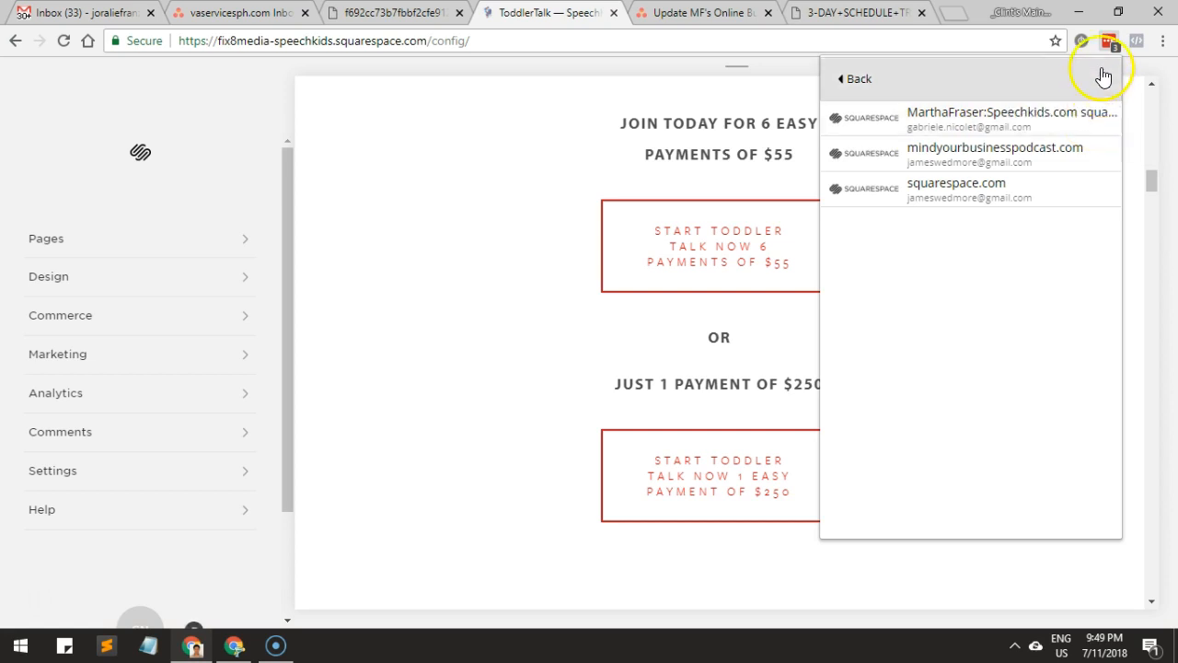
Step: Resume the Toggl timer for the recent "Can you update all document links" entry that has no project
click(1081, 42)
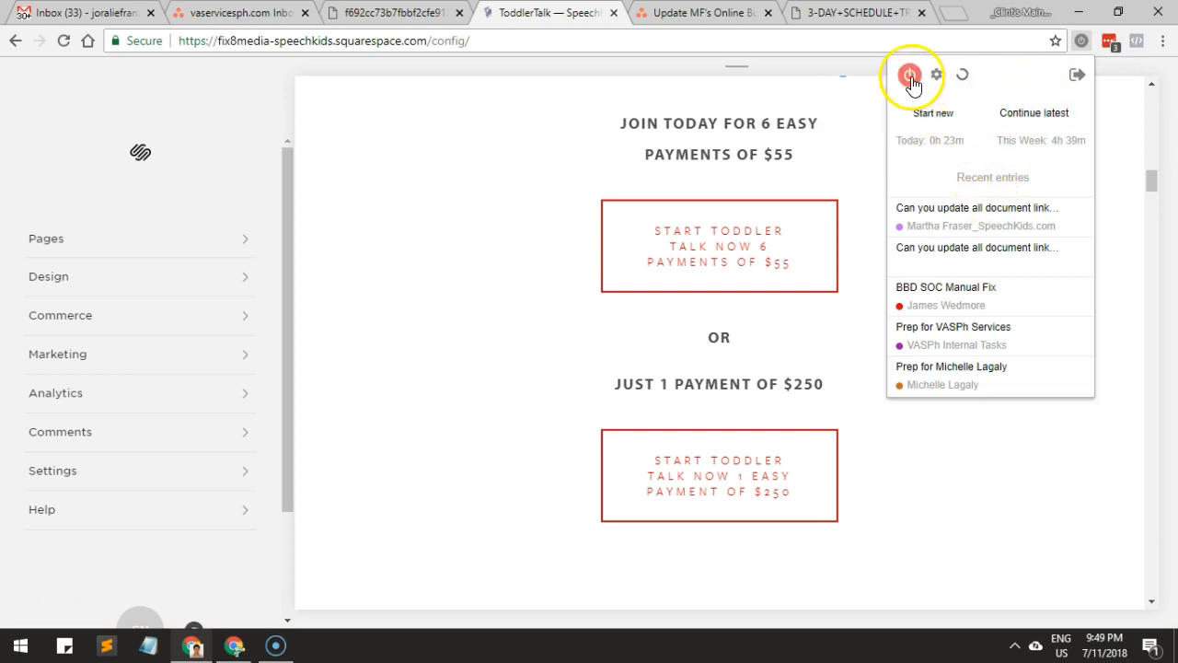
mouse_move(996, 221)
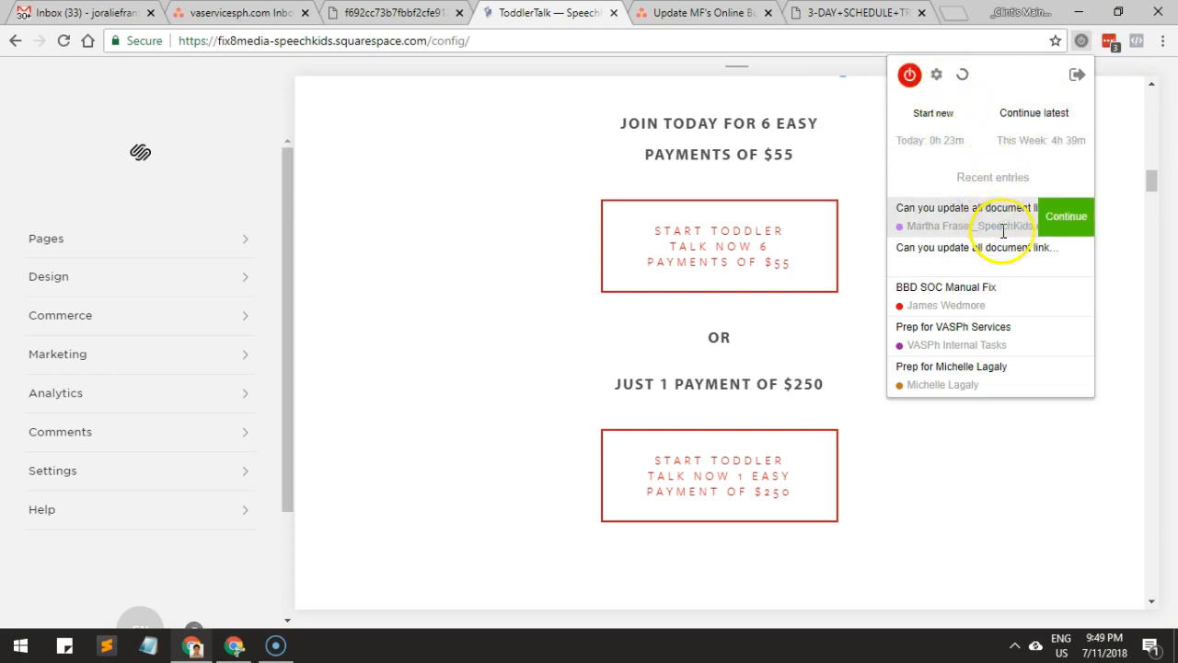
mouse_move(1012, 262)
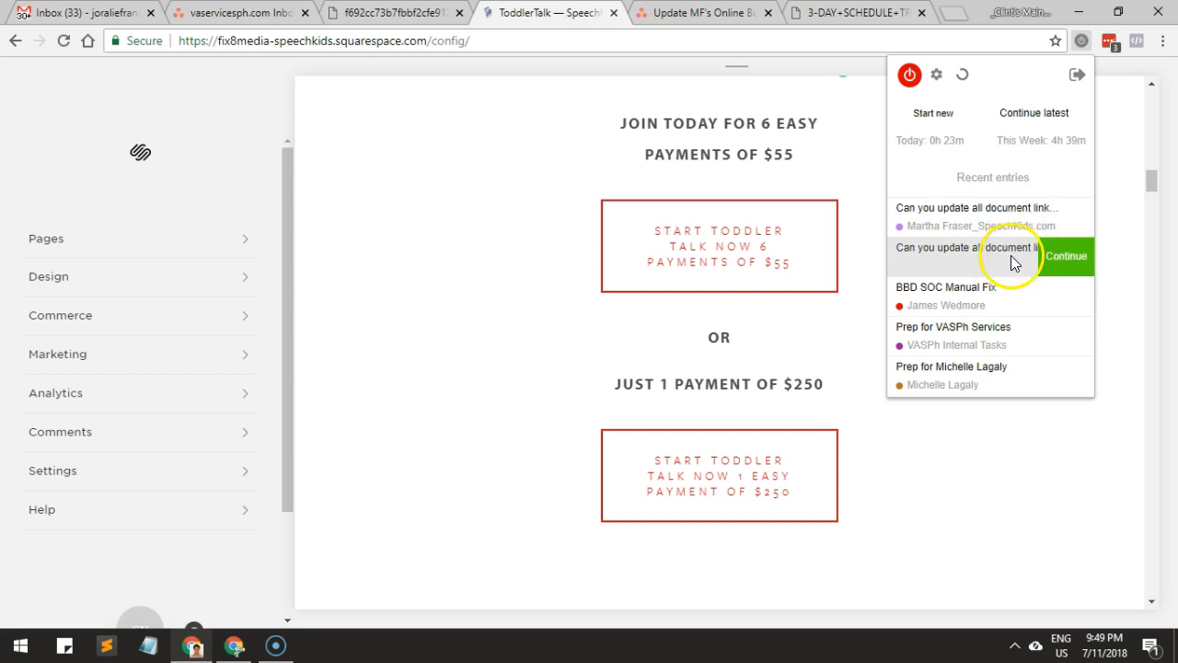
click(1070, 264)
click(983, 123)
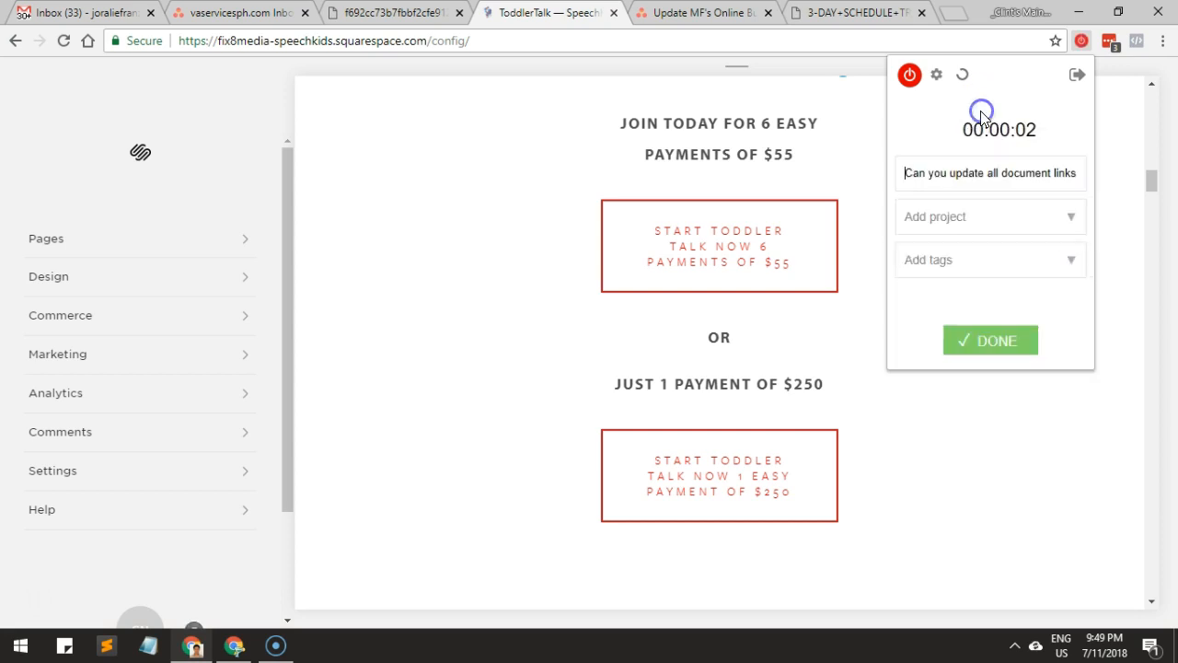
Step: Assign the running time entry to the SpeechKids.com project under VAPh Digital Services and finish editing it
click(951, 217)
text(sp)
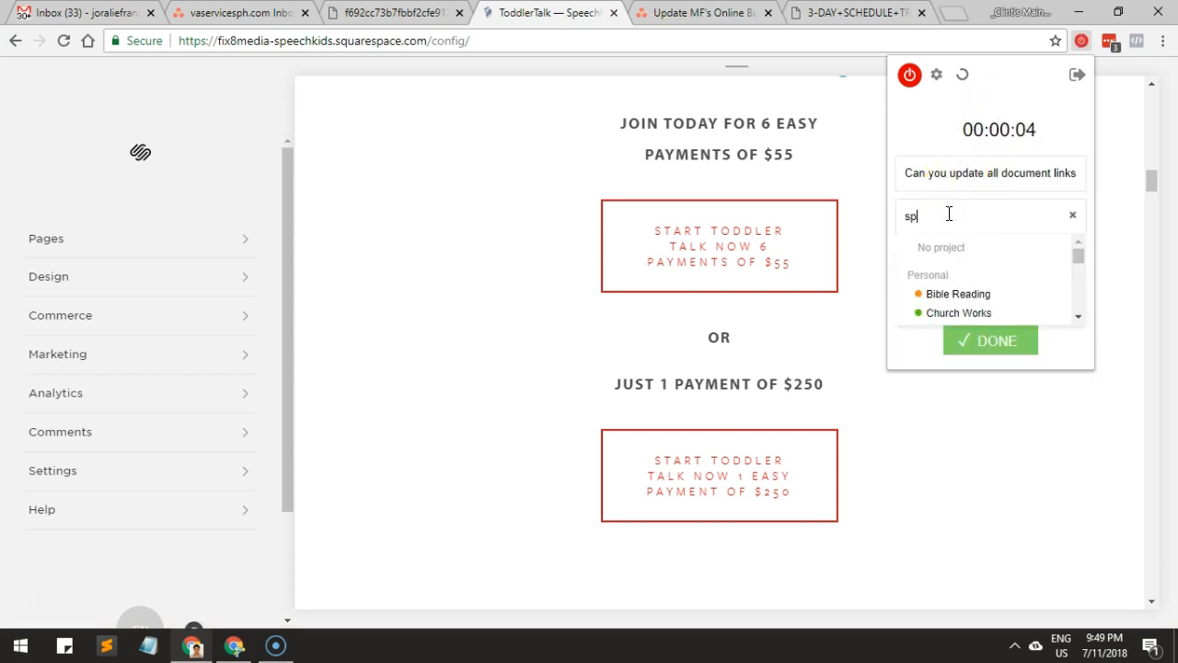
text(ee)
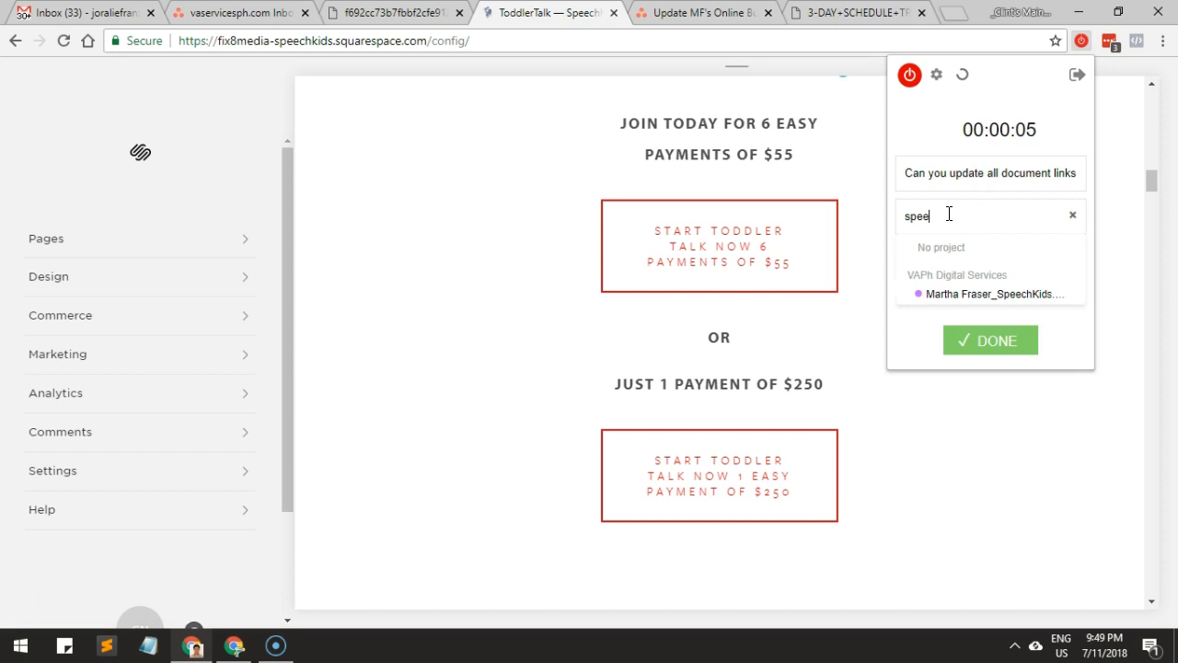
click(1029, 295)
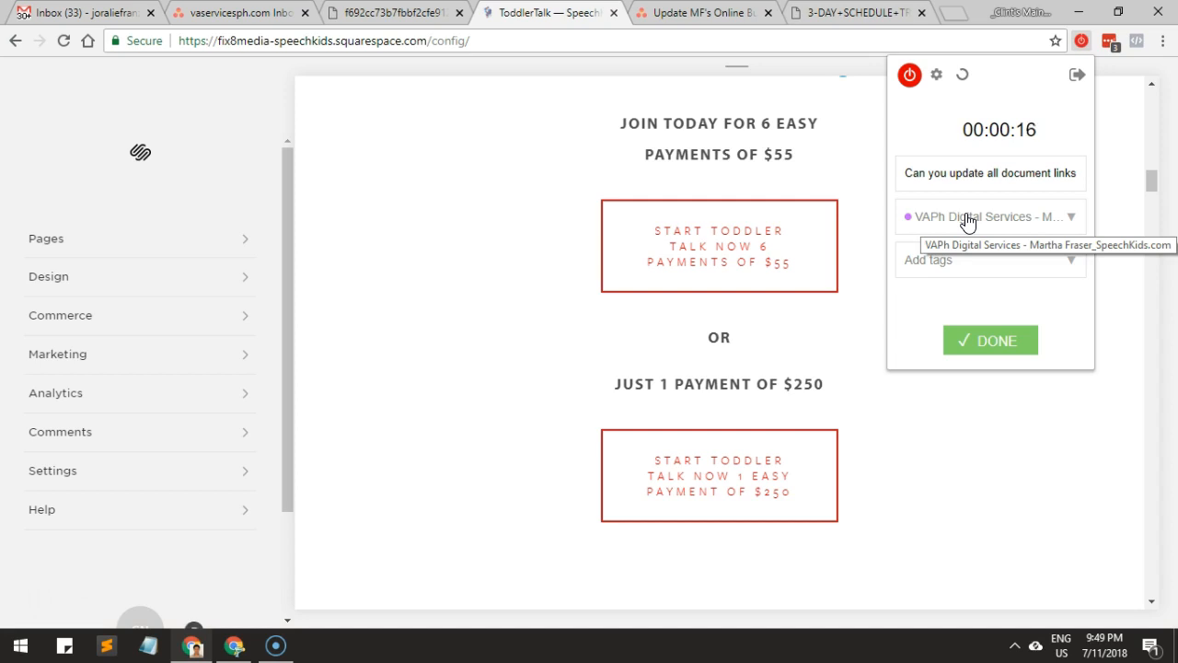
click(1006, 342)
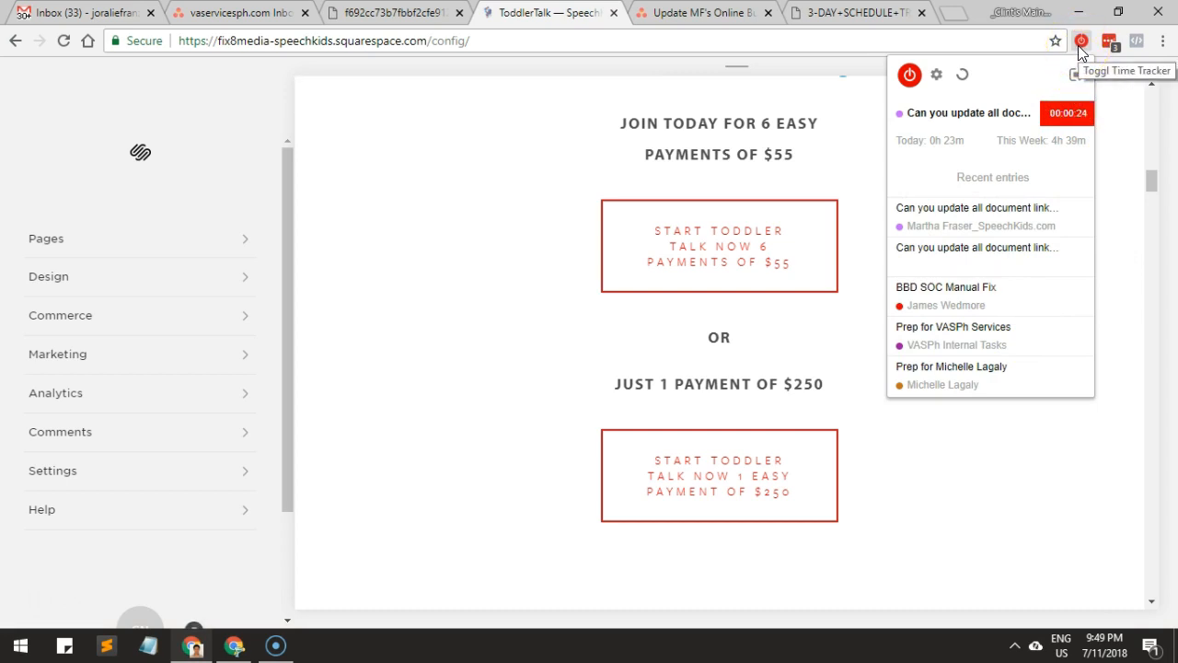
click(573, 14)
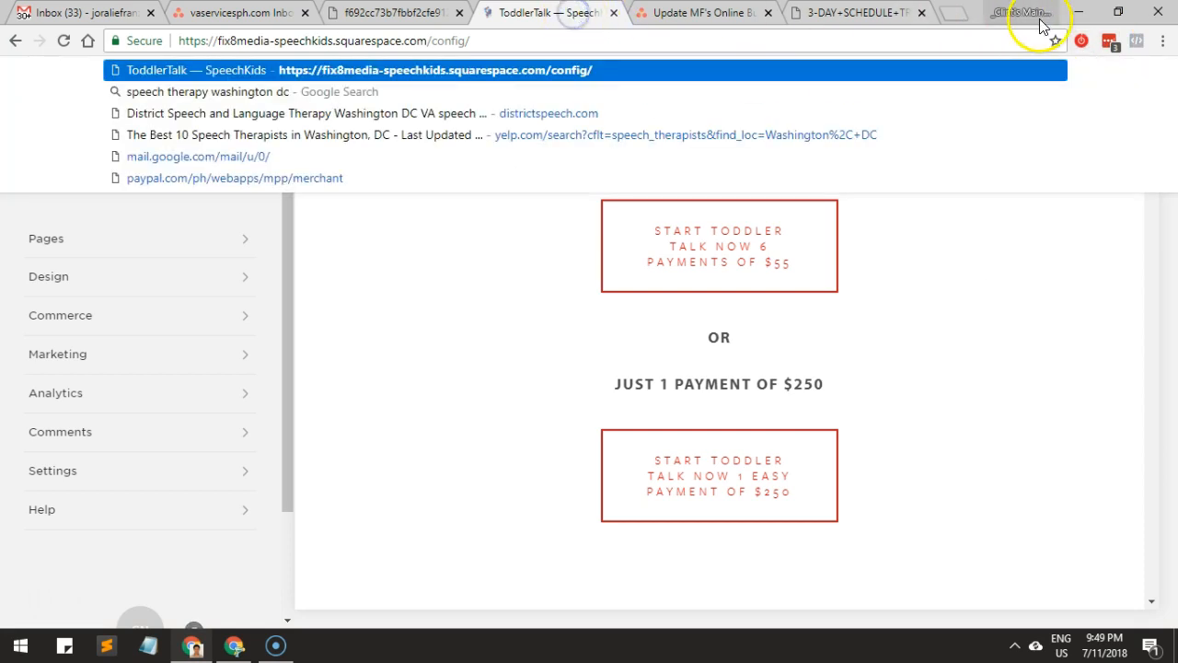
Step: Review the folder and name of the SpeechKids Squarespace login in LastPass, then close the entry without saving
click(1111, 40)
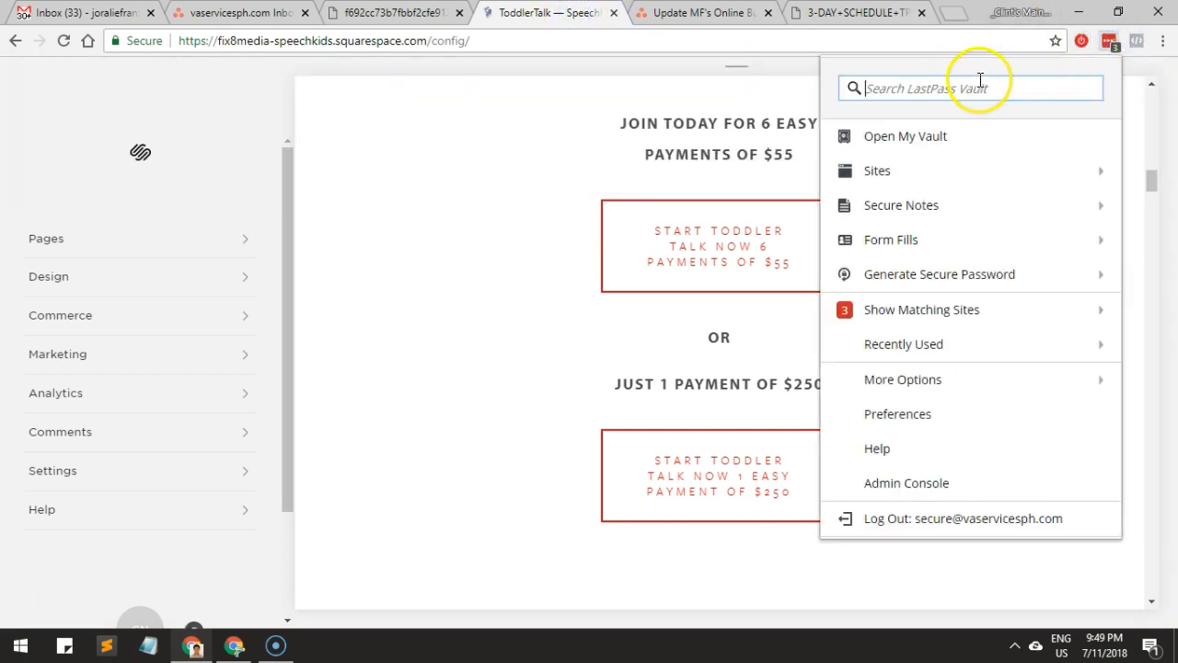
click(984, 313)
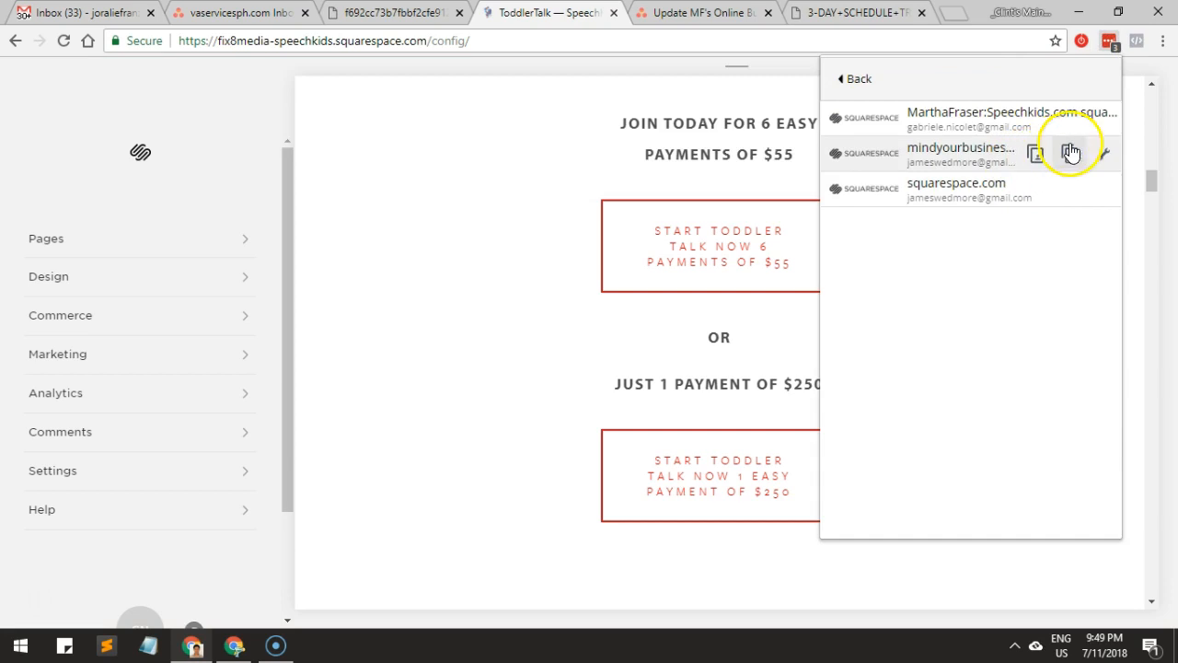
click(1107, 120)
click(867, 324)
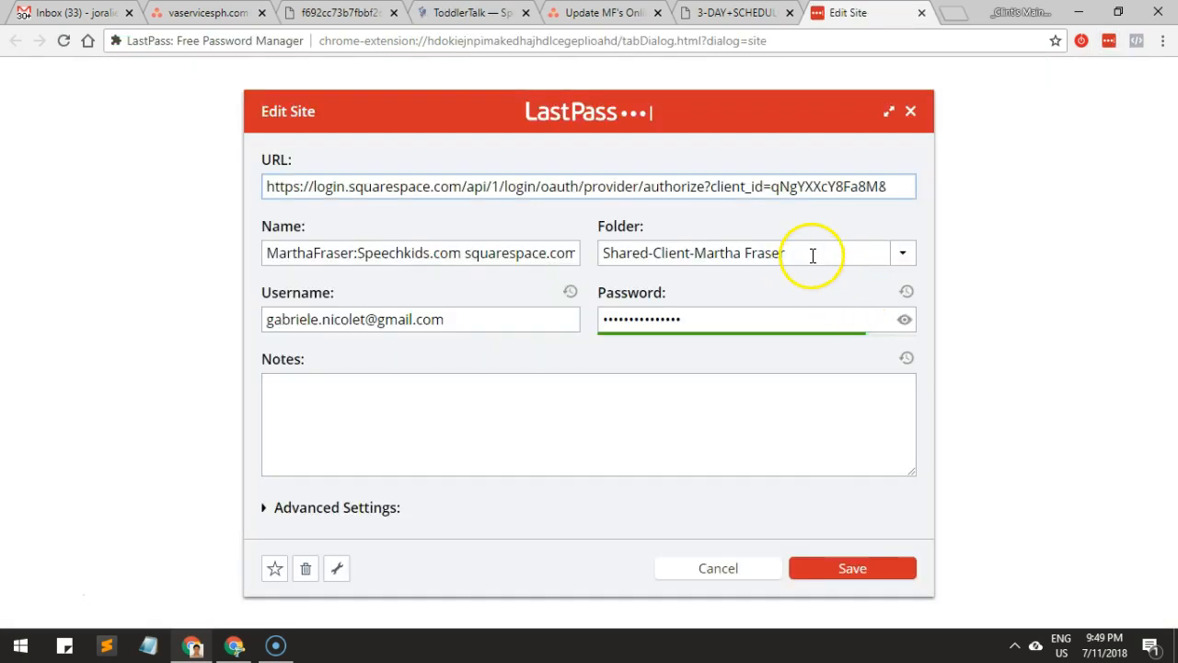
drag(812, 255, 576, 250)
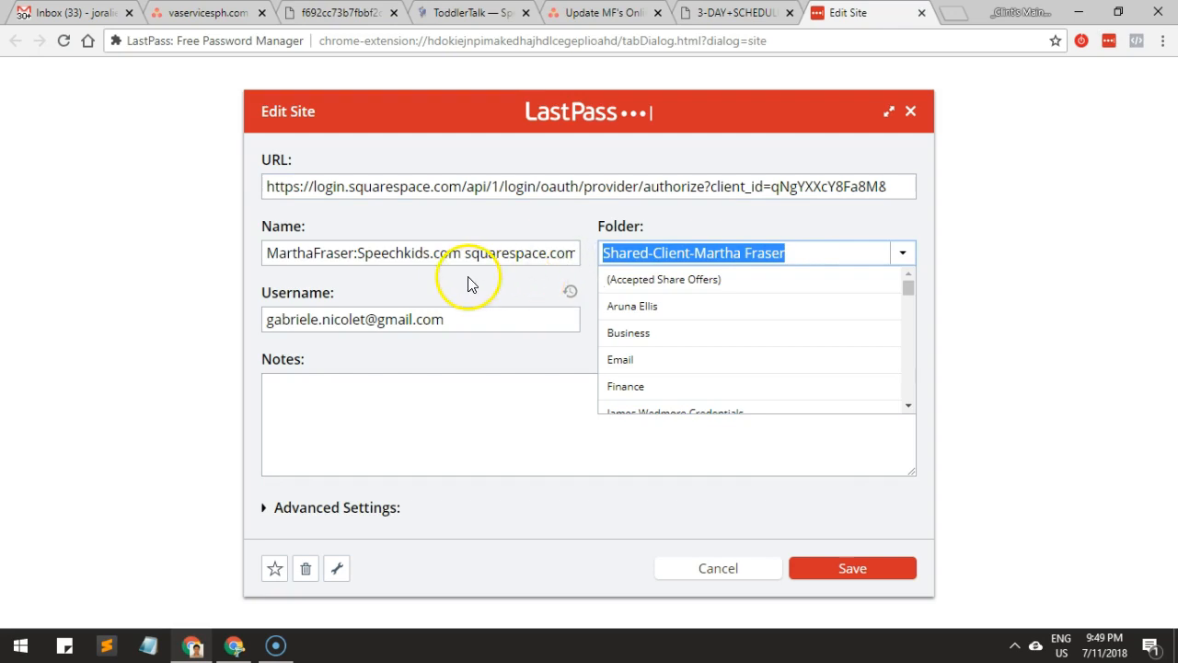
drag(467, 283, 467, 276)
click(345, 254)
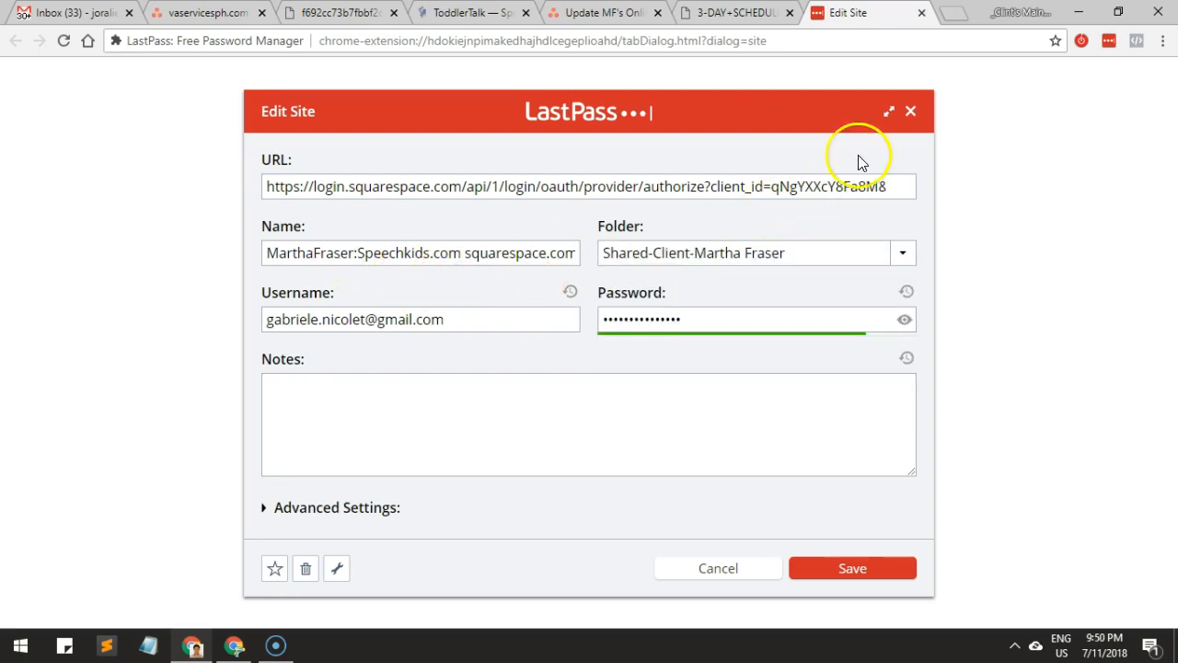
click(909, 113)
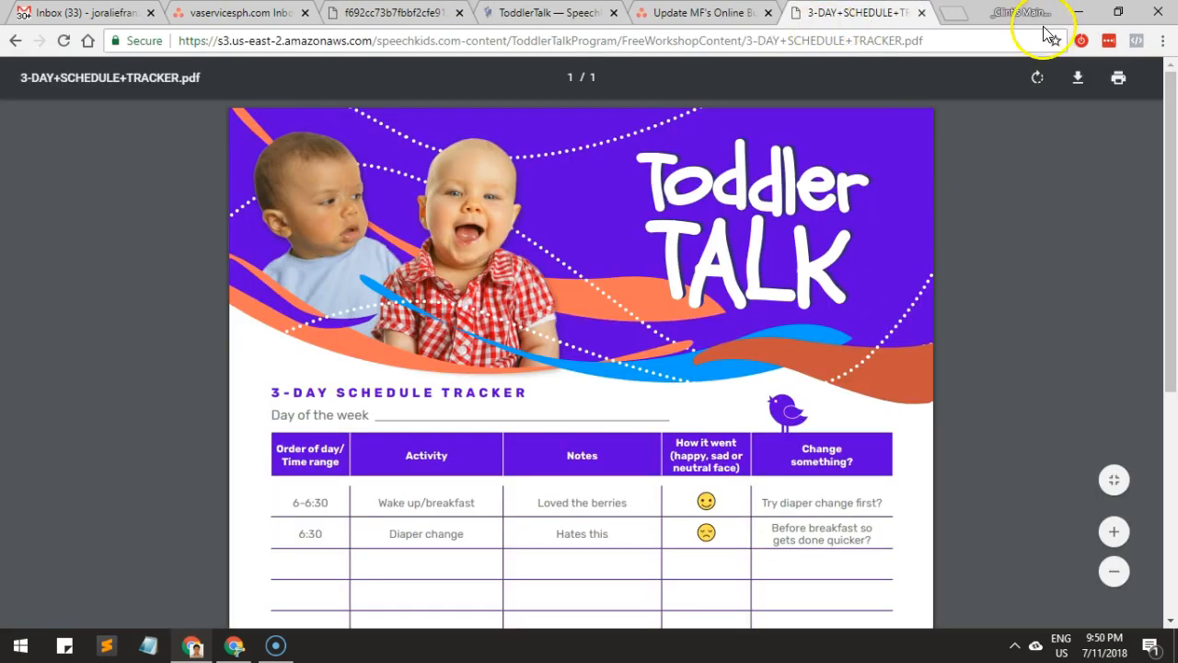
Step: Open the SpeechKids website in Squarespace through its LastPass login, found by searching the vault for "square"
click(1105, 40)
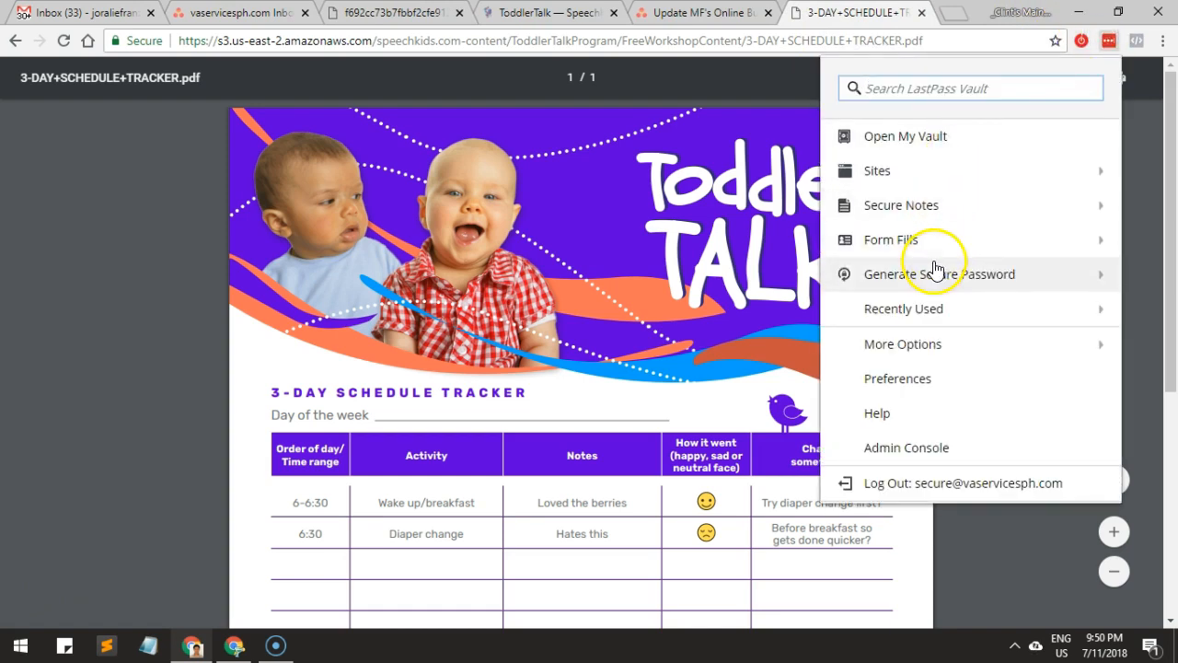
text(s)
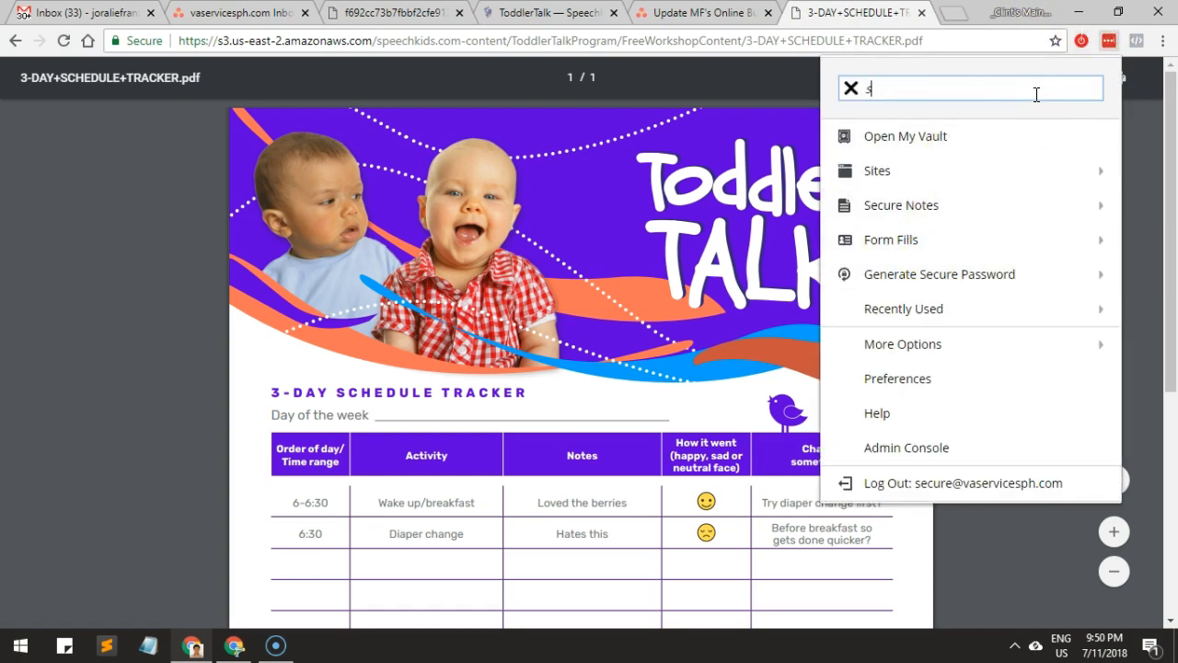
text(qua)
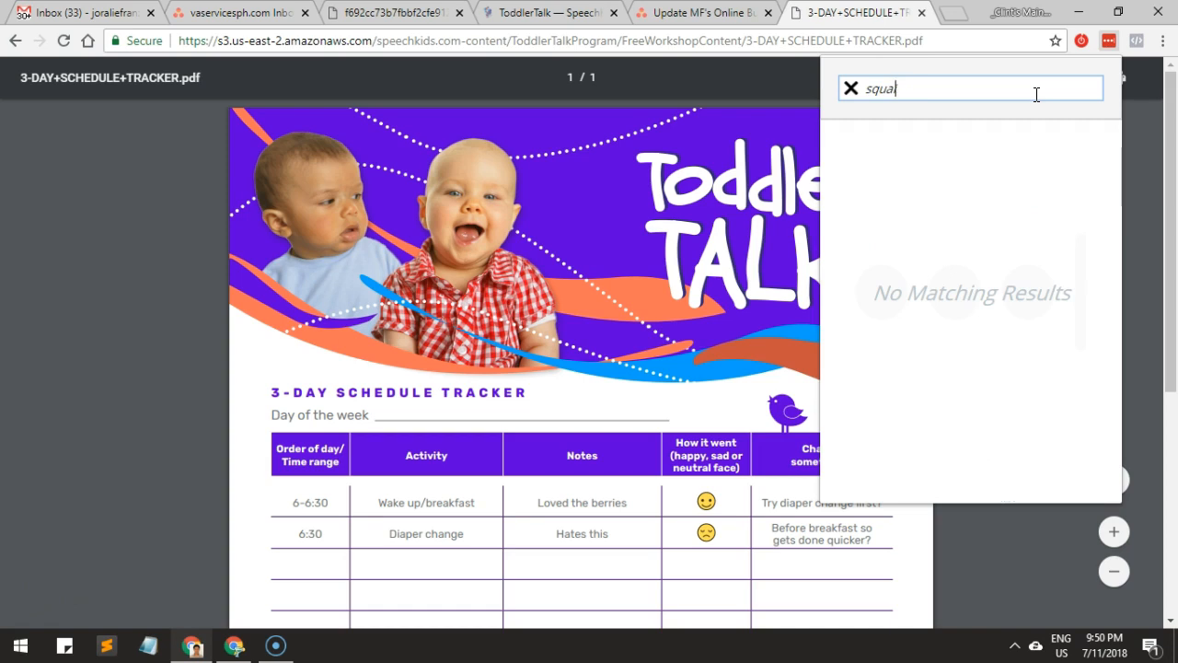
text(ire)
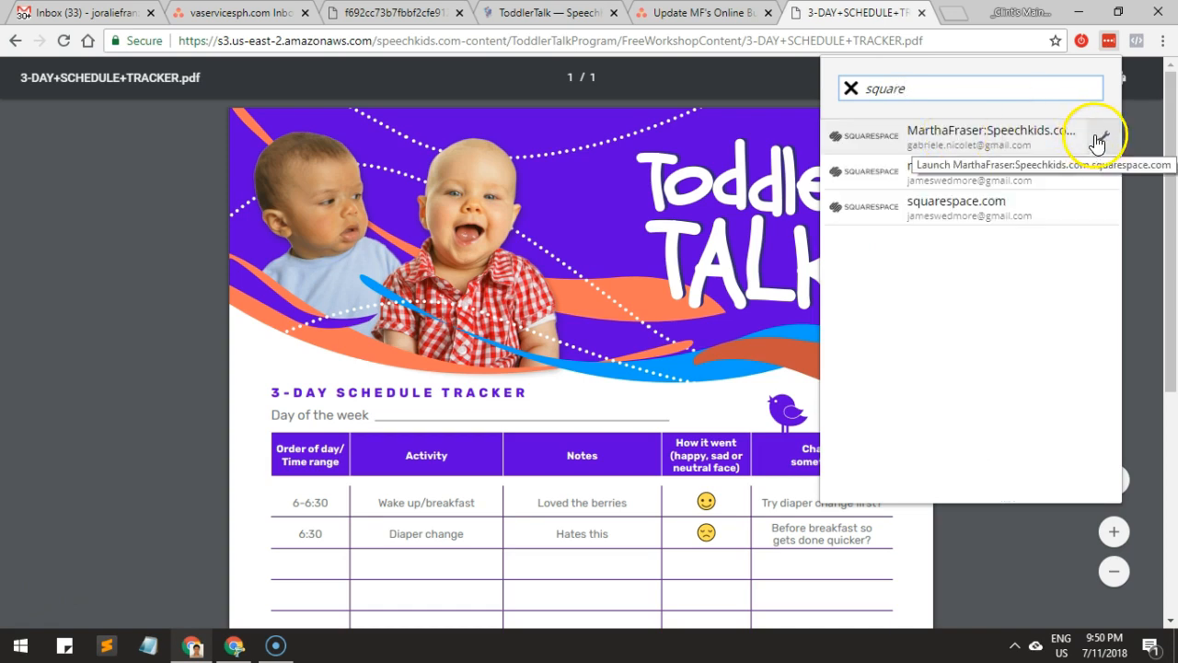
click(1103, 137)
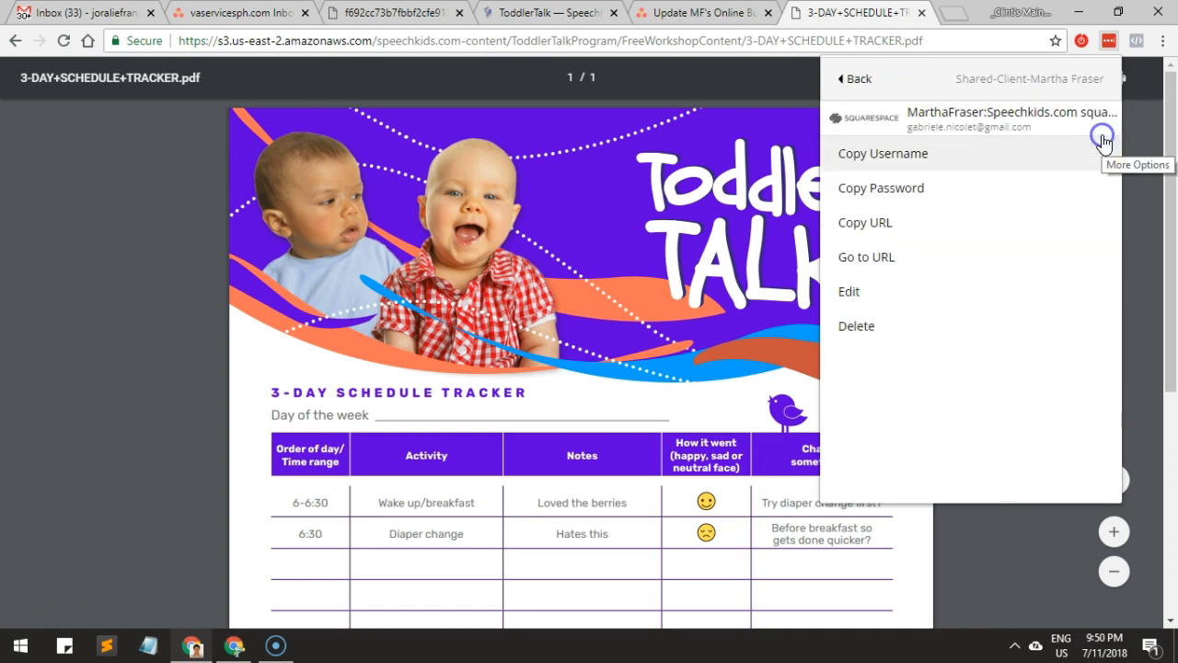
click(894, 257)
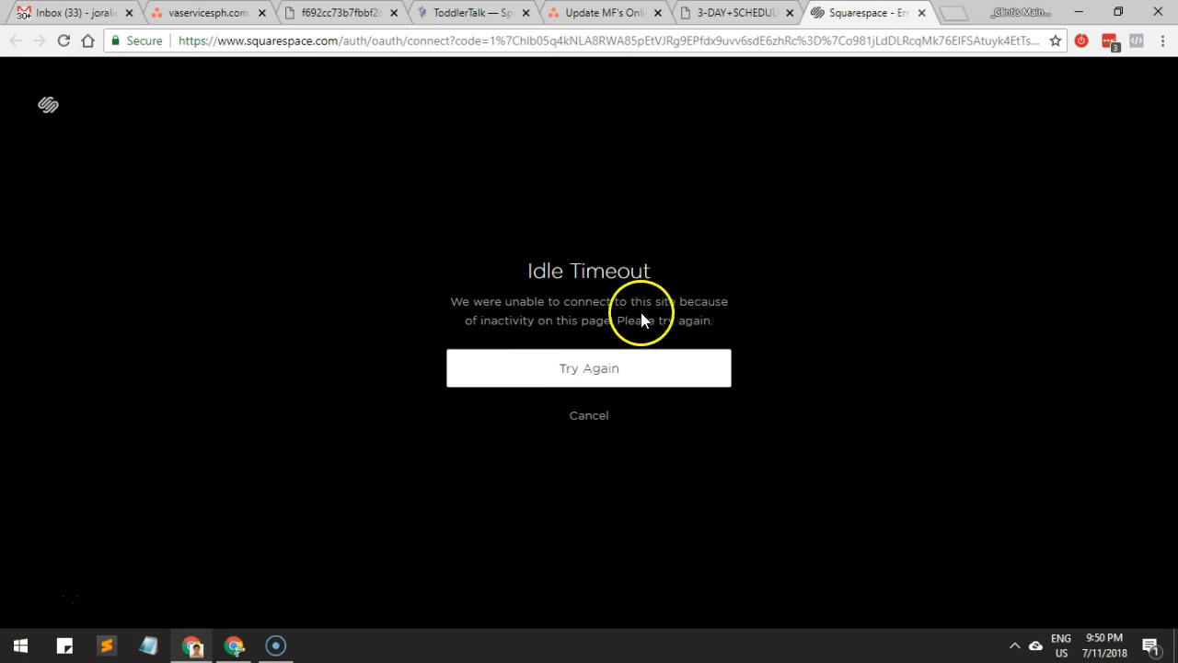
click(633, 373)
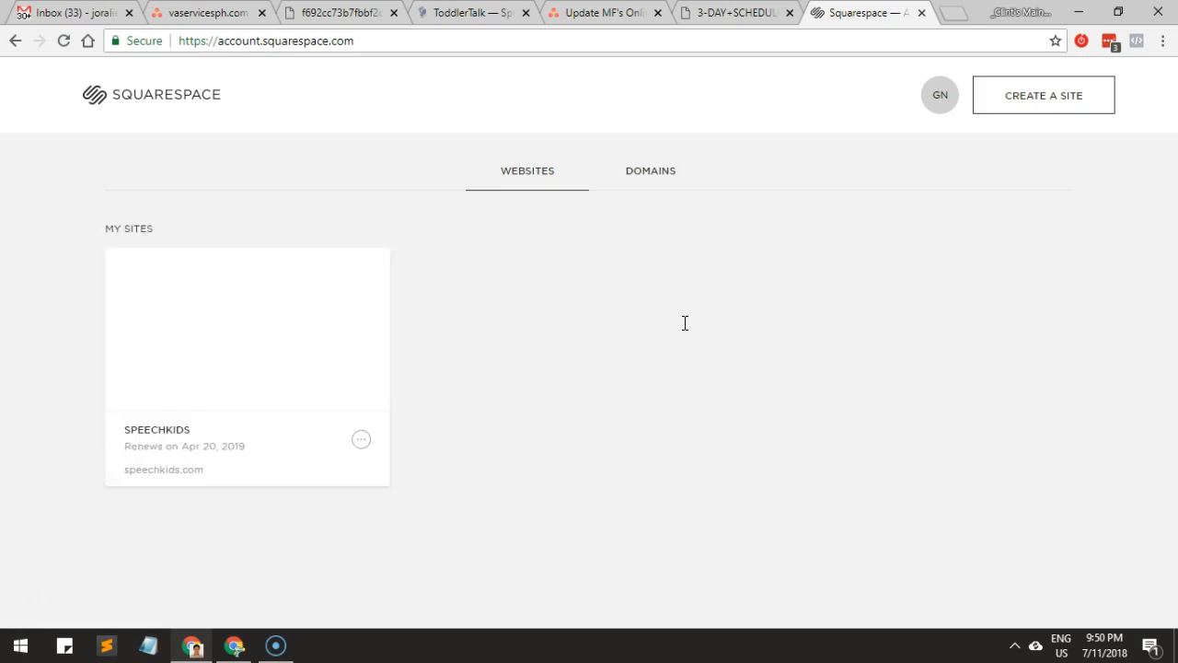
click(210, 407)
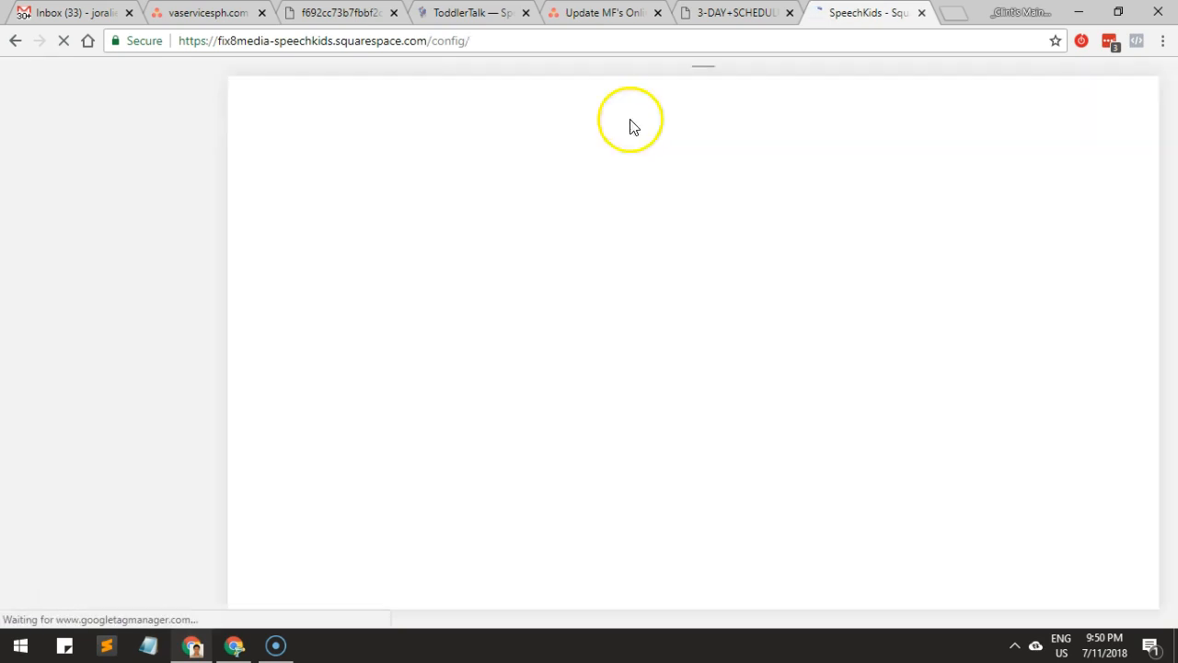
Step: Close the old ToddlerTalk browser tab and move the new SpeechKids tab directly after the document-list PDF
click(476, 15)
click(525, 13)
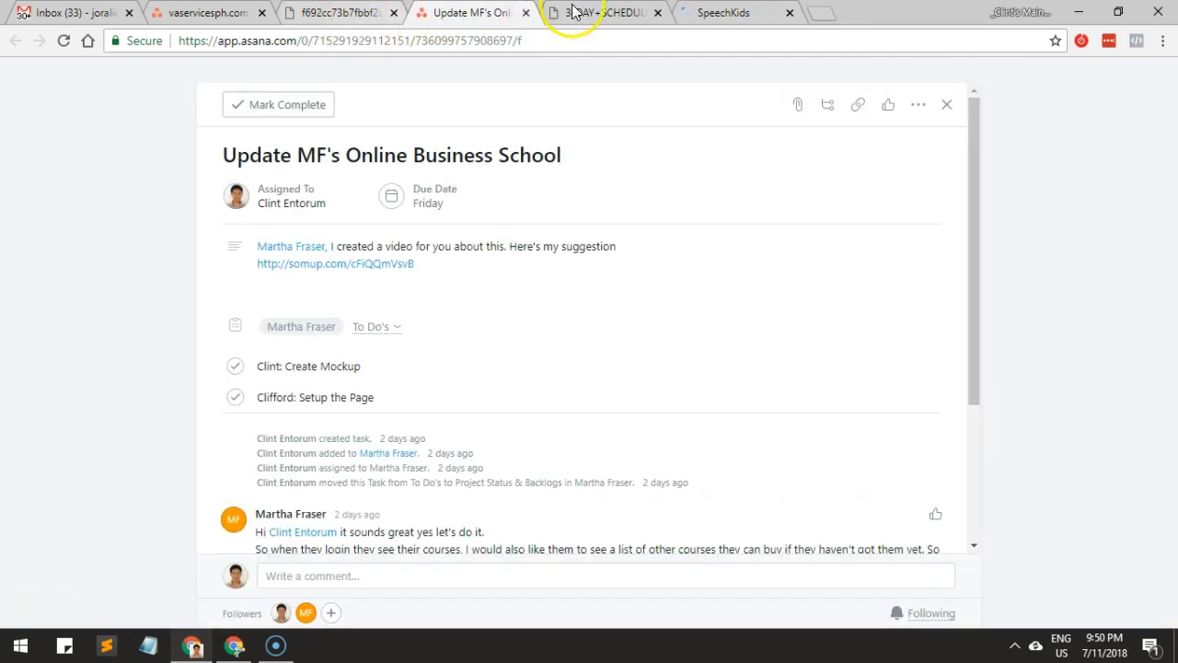
drag(730, 11, 487, 13)
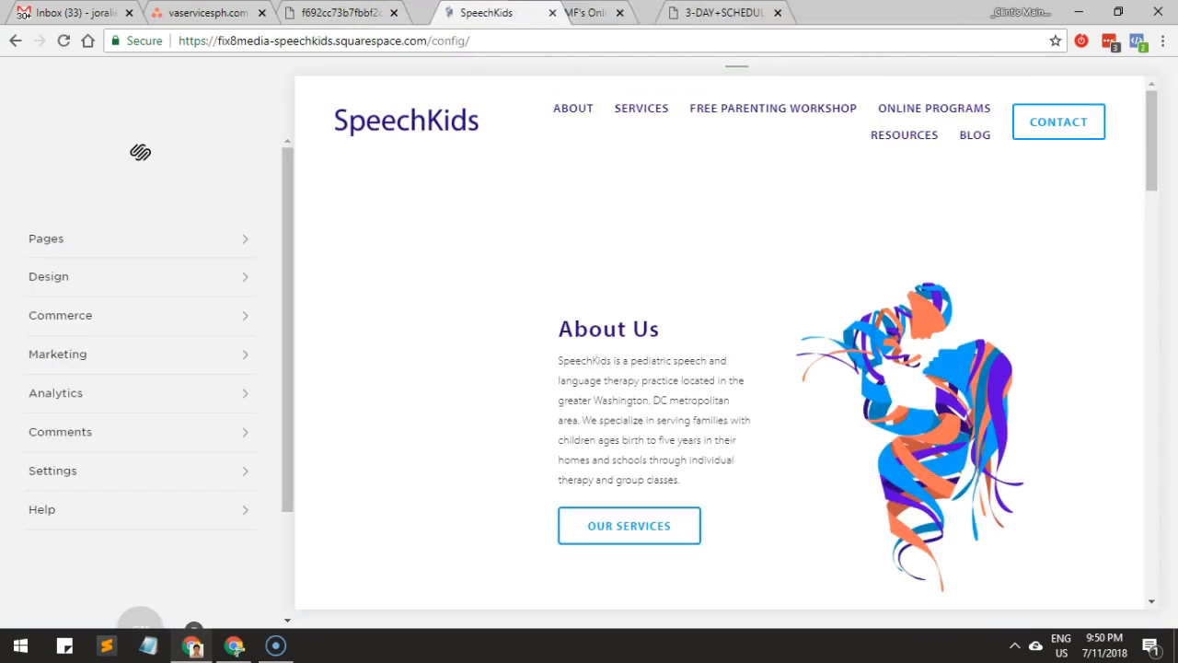
mouse_move(447, 158)
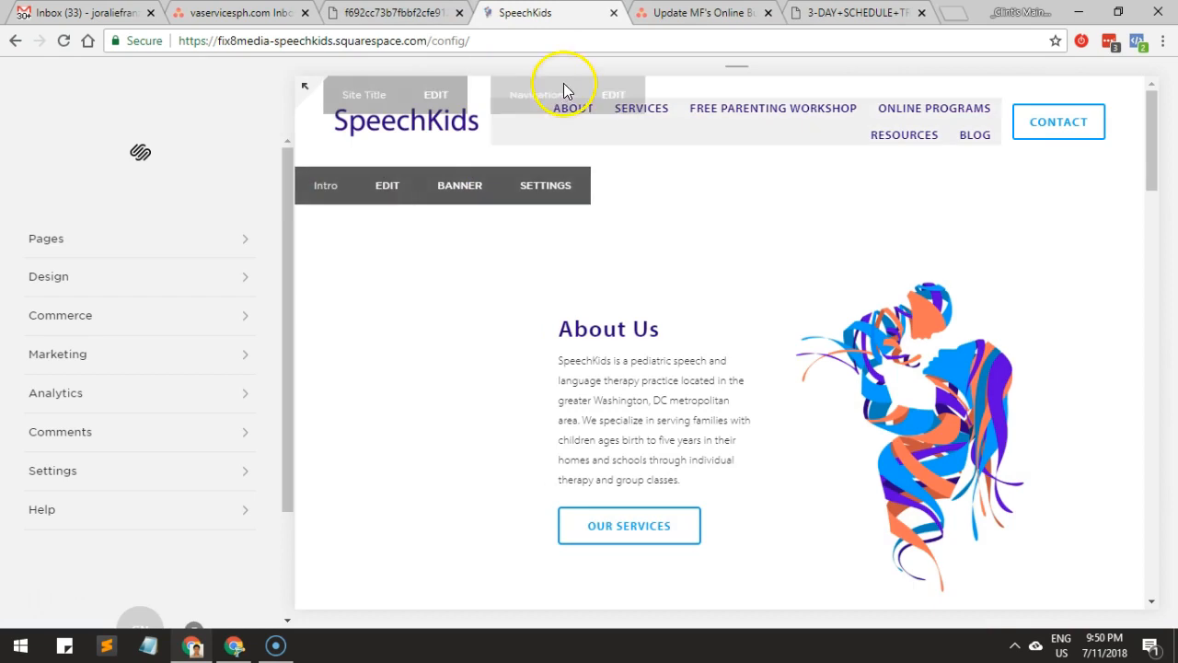
drag(284, 162, 265, 99)
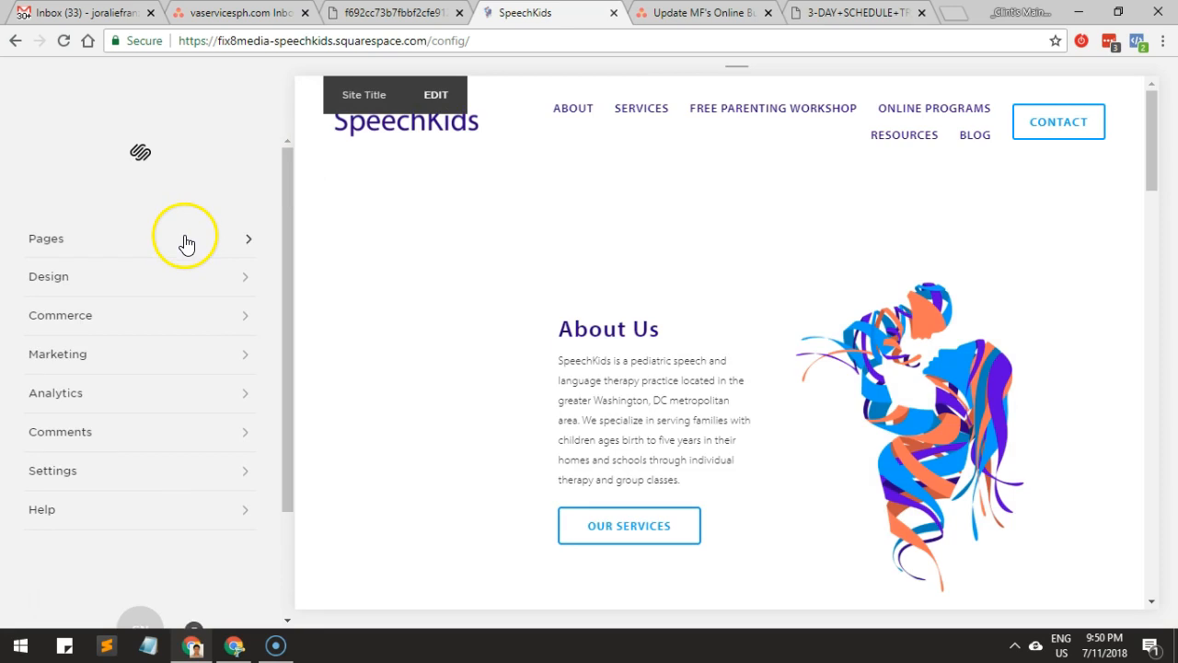
Step: Read the Asana task on updating the Speechkids.com document links and check the new link for 3-DAY SCHEDULE TRACKER.pdf in the PDF list
click(426, 12)
click(232, 13)
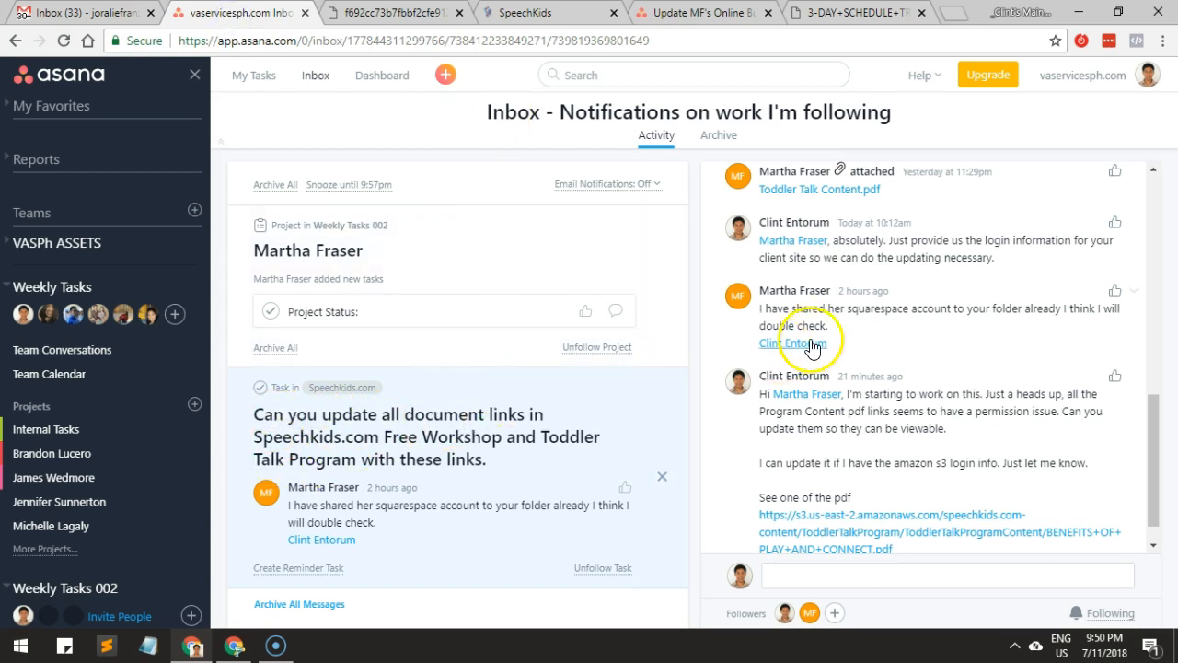
scroll(773, 263, up, 5)
scroll(833, 278, up, 3)
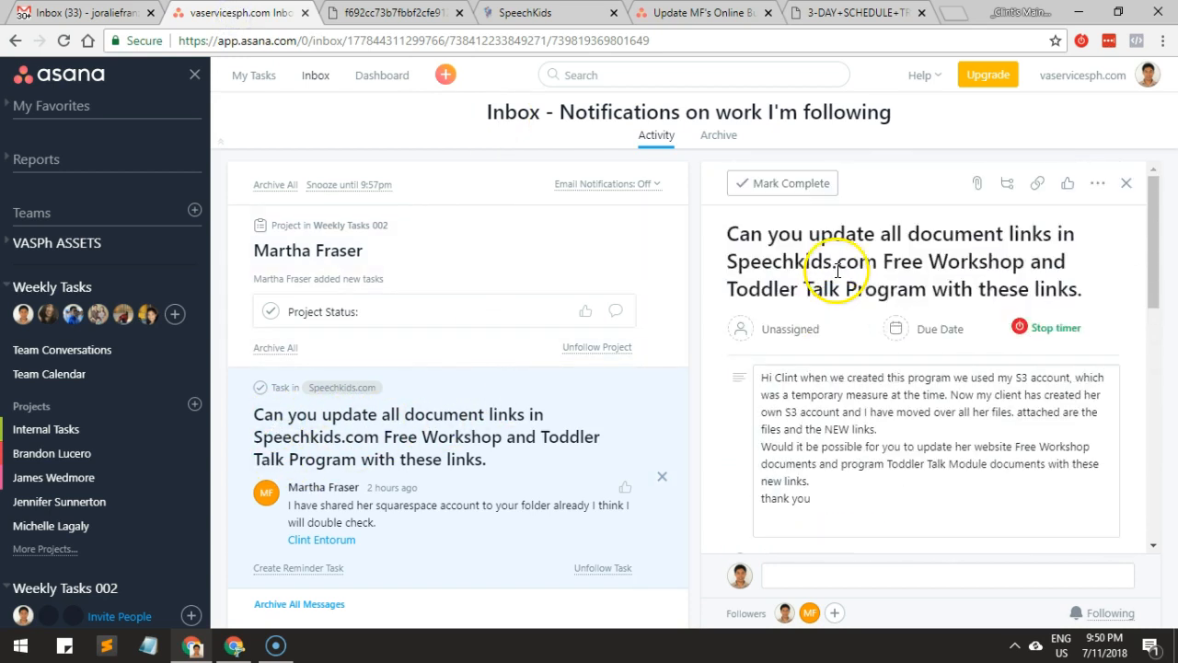
scroll(823, 302, down, 4)
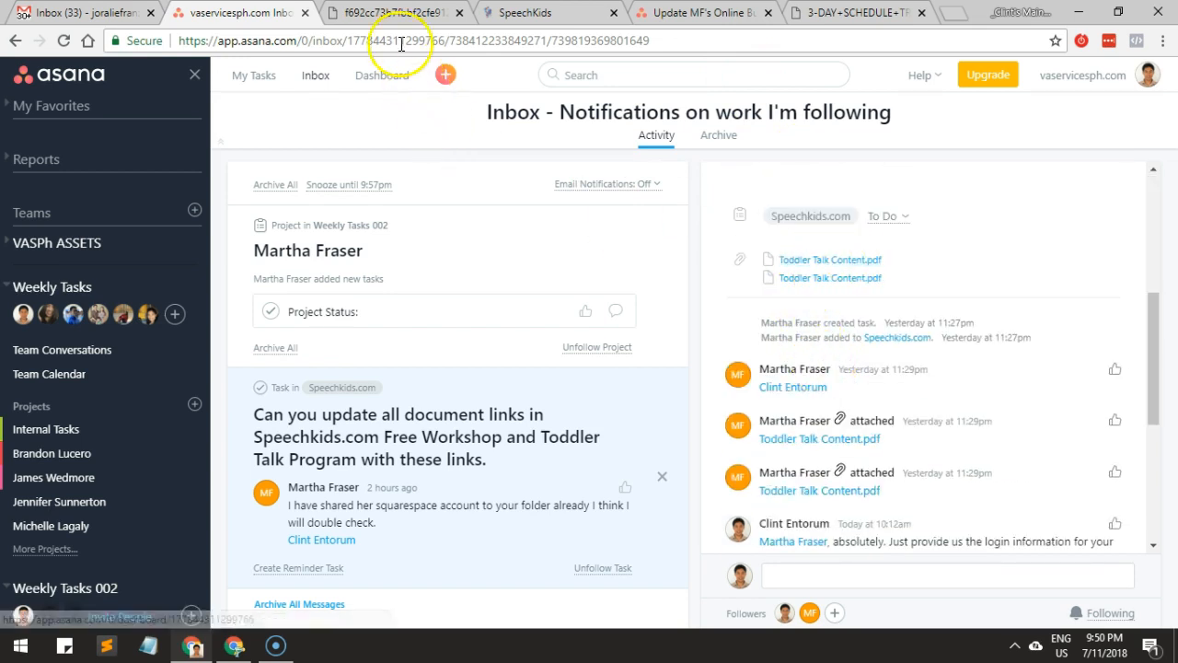
click(381, 15)
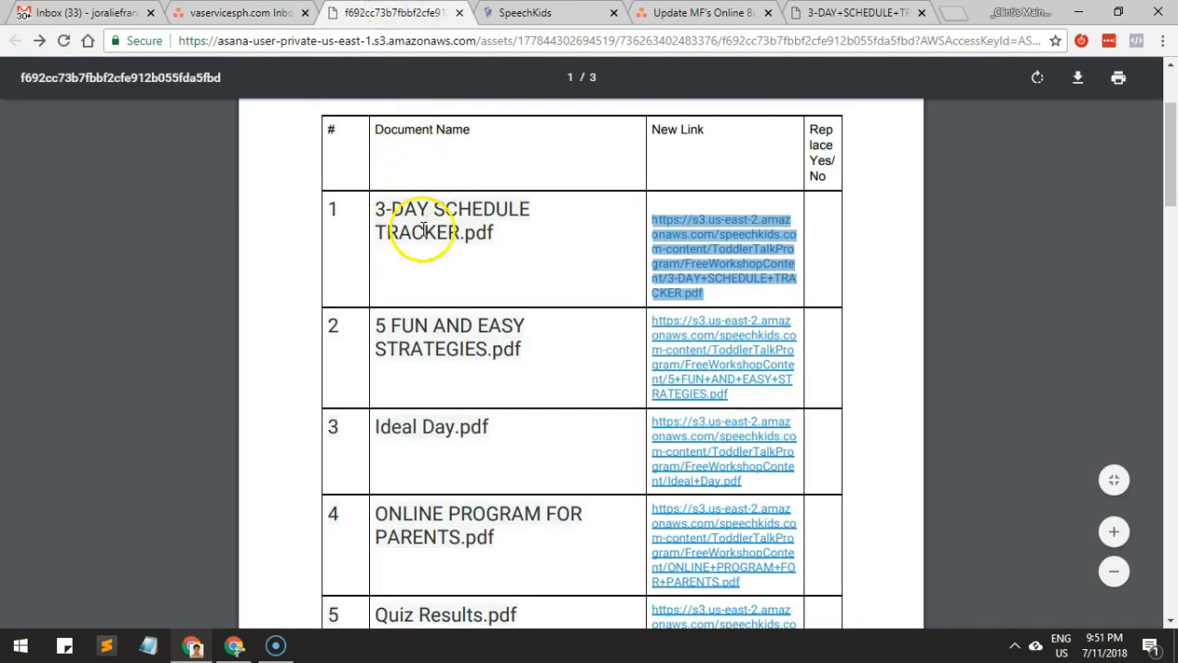
click(722, 289)
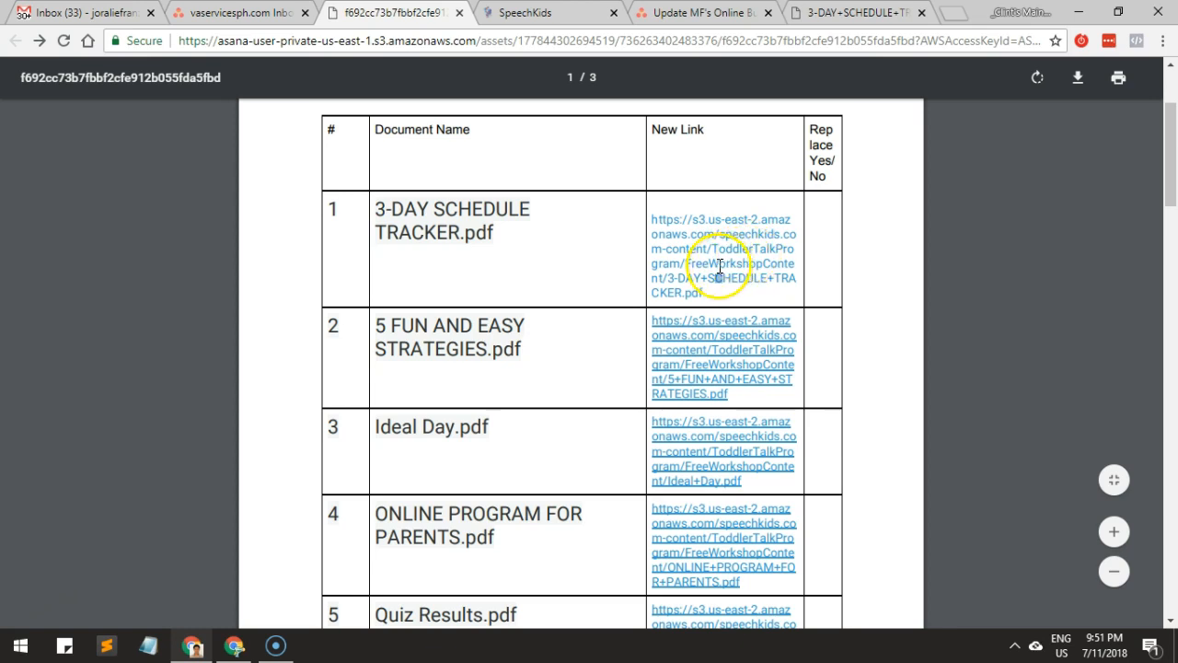
Step: Review the Free Workshop and Program Content sections of the document-list PDF, including the name and new link of 3-DAY SCHEDULE TRACKER.pdf
drag(723, 304, 631, 211)
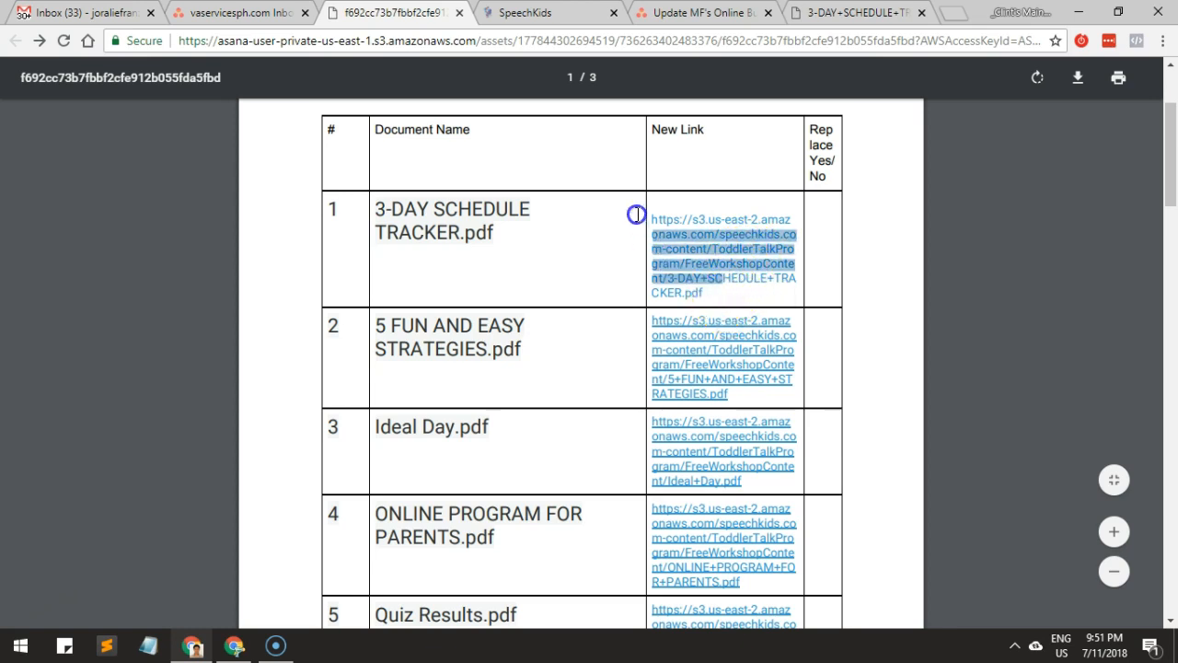
scroll(431, 251, up, 2)
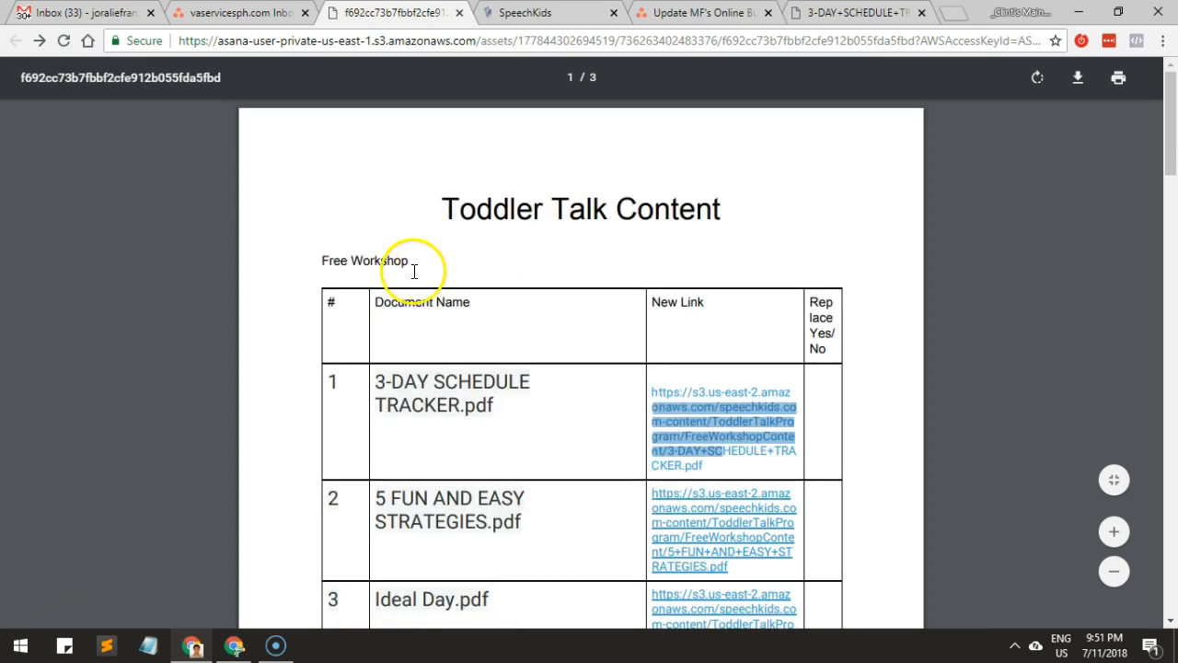
click(322, 261)
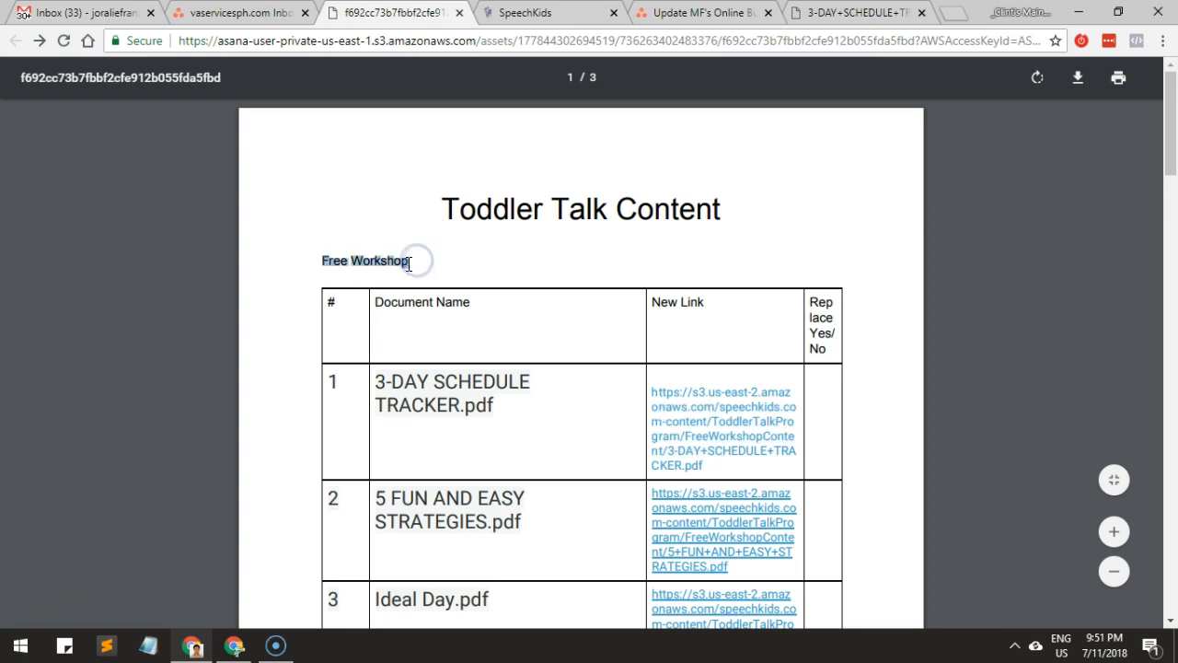
scroll(409, 263, down, 6)
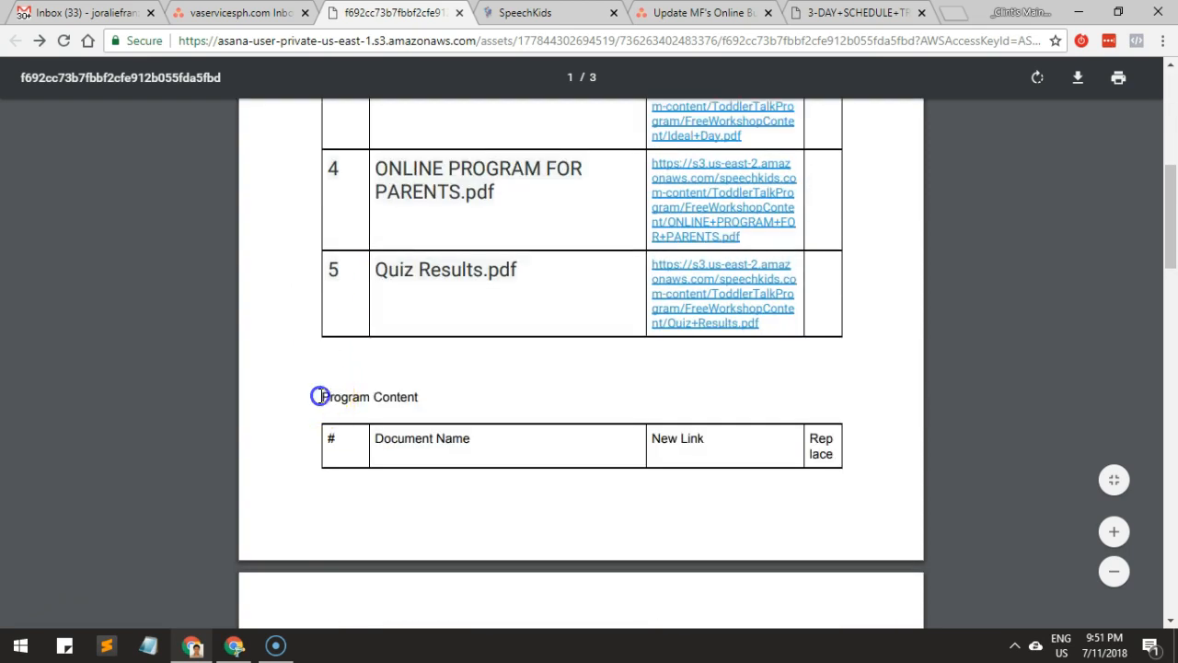
drag(320, 395, 445, 380)
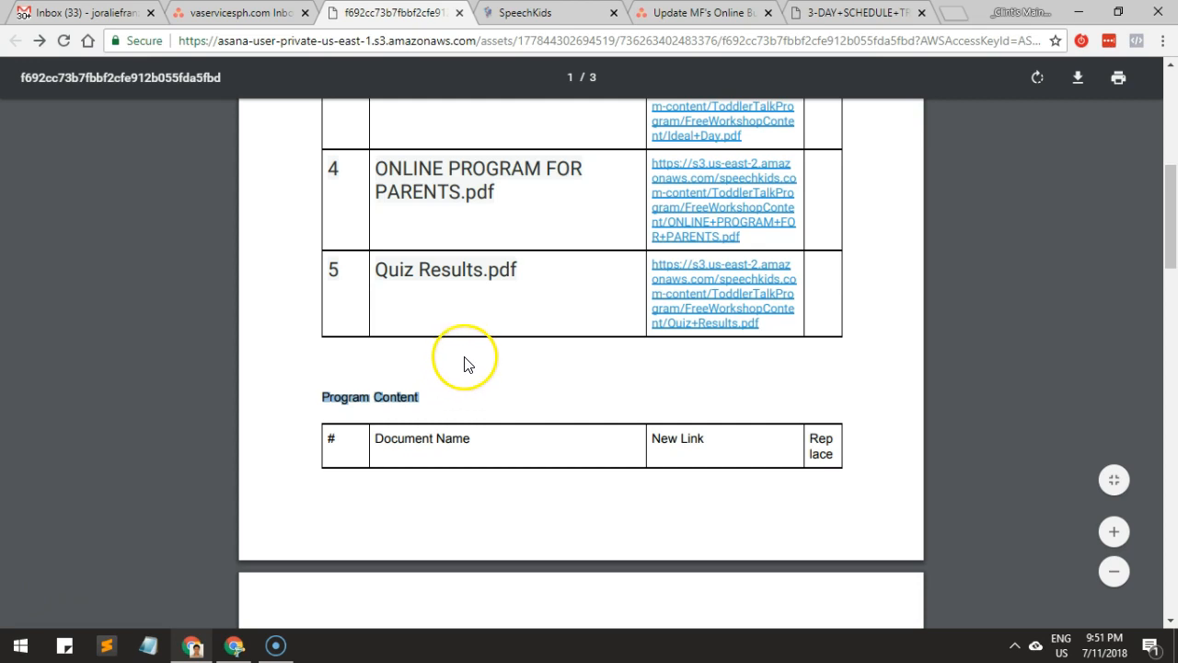
scroll(467, 354, up, 4)
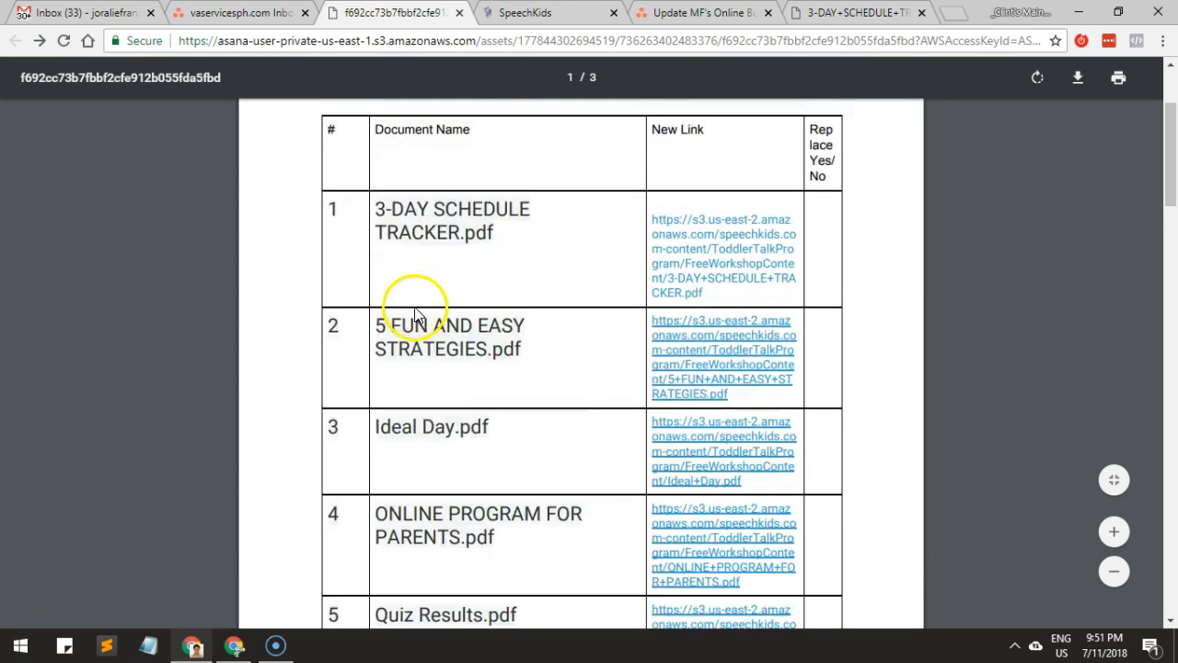
drag(376, 207, 494, 231)
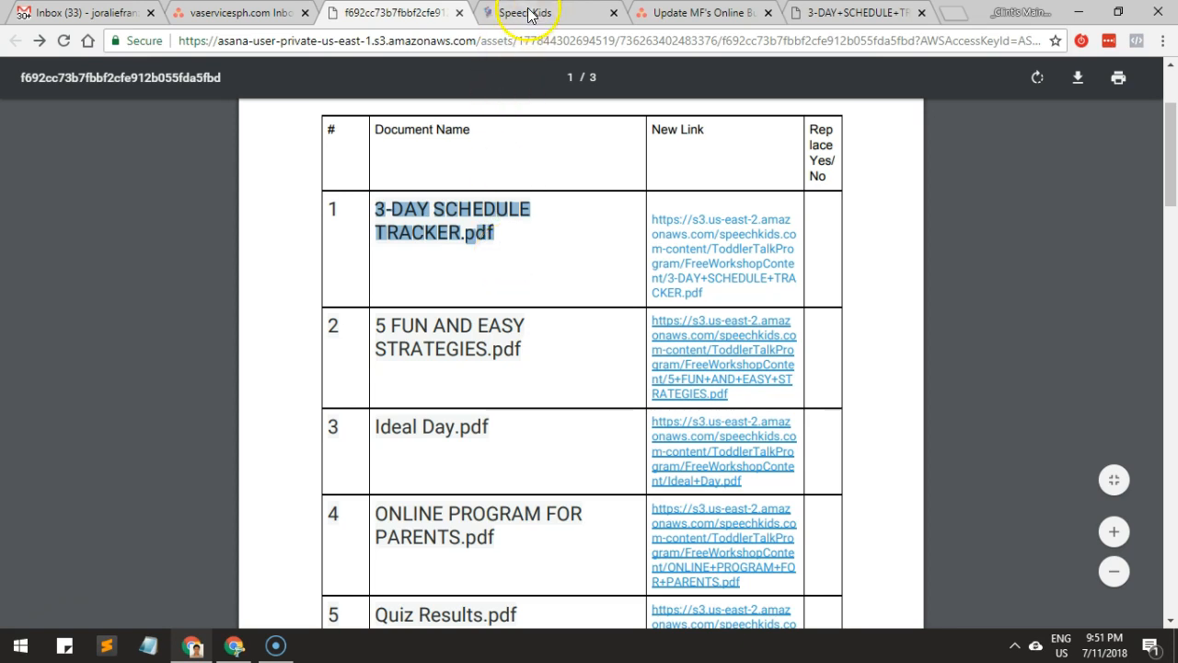
scroll(488, 147, up, 2)
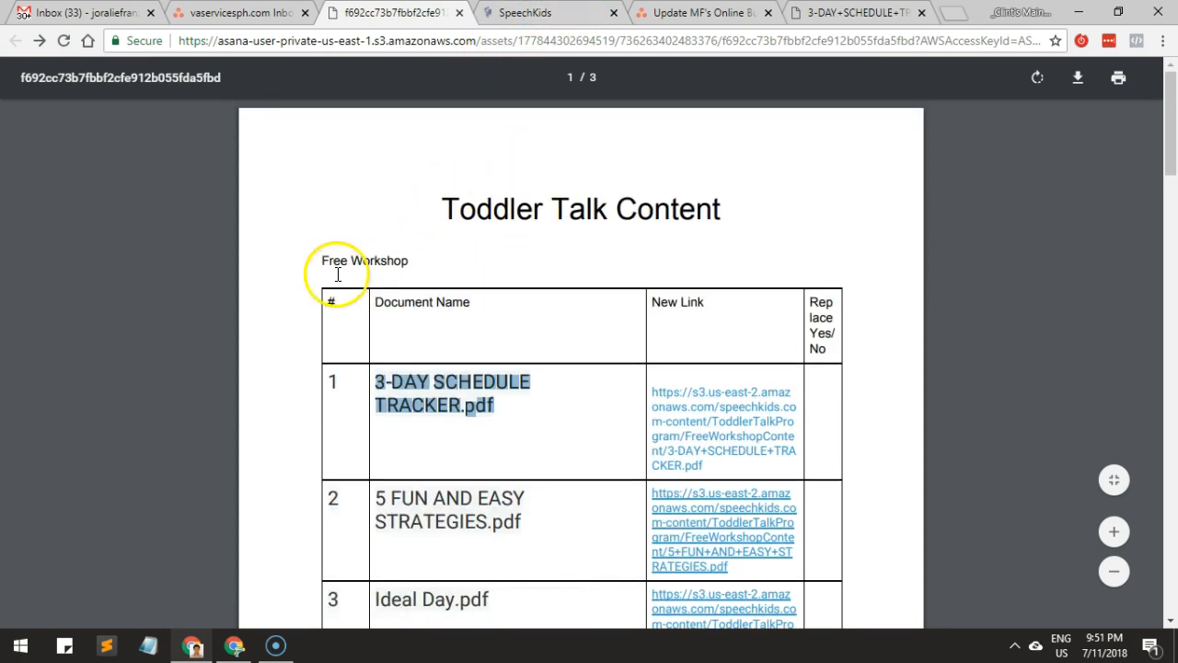
drag(322, 261, 358, 256)
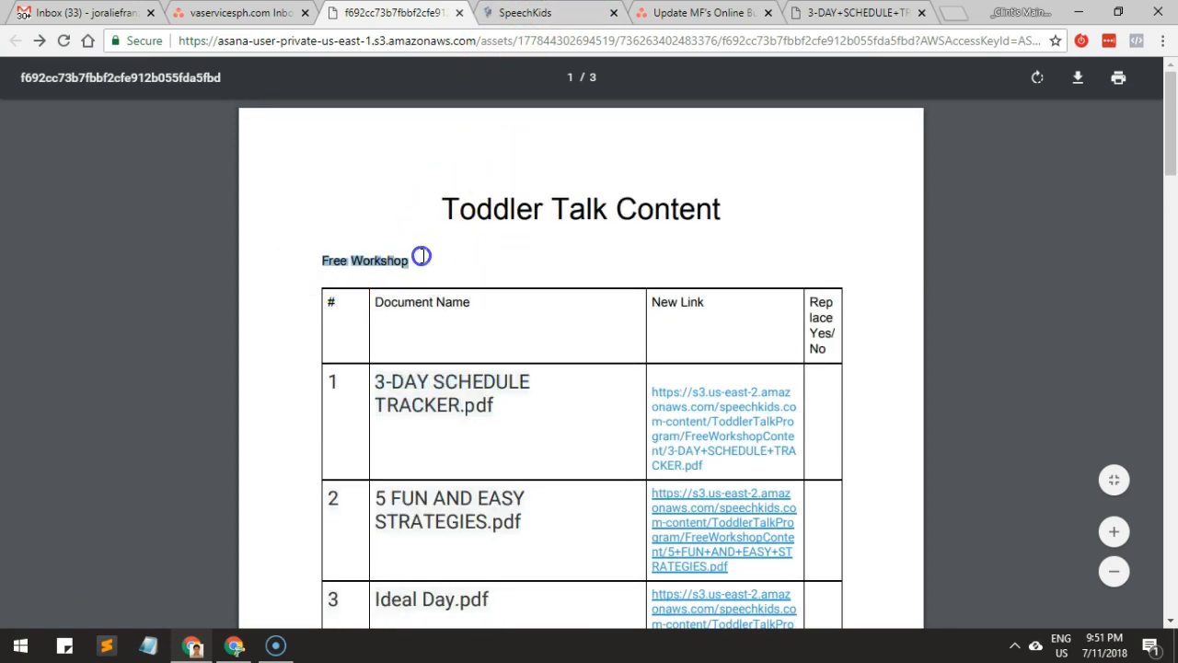
Step: Open the page list of the SpeechKids site and preview the Free Parenting Workshop section of the Home page
click(552, 13)
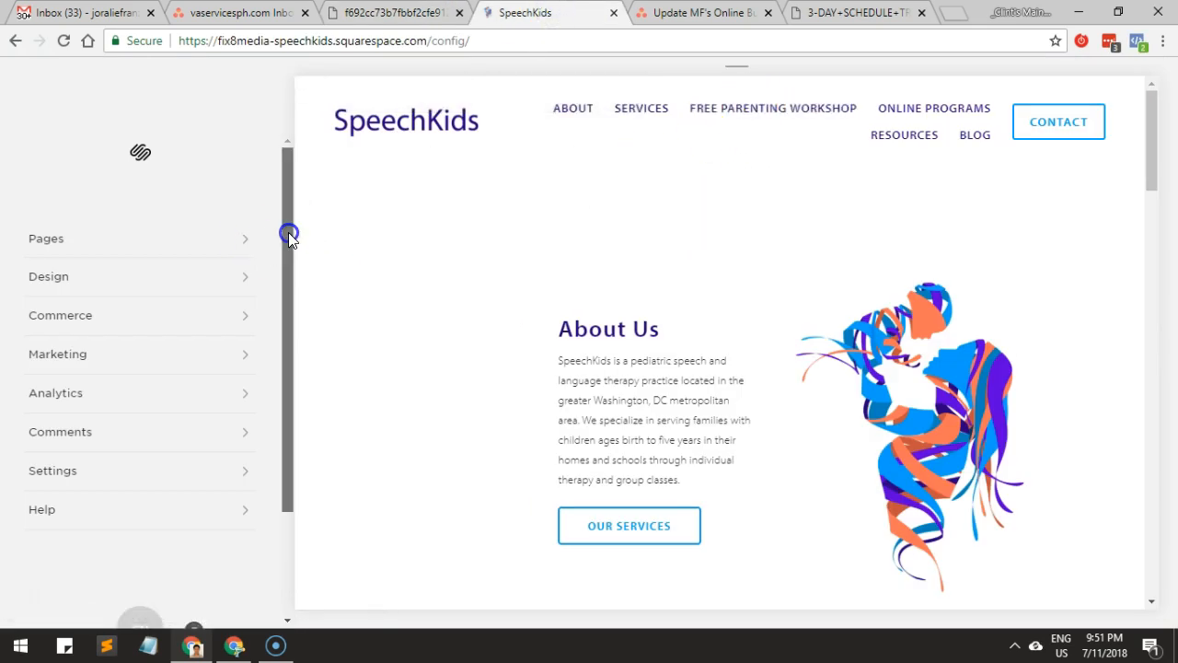
click(176, 235)
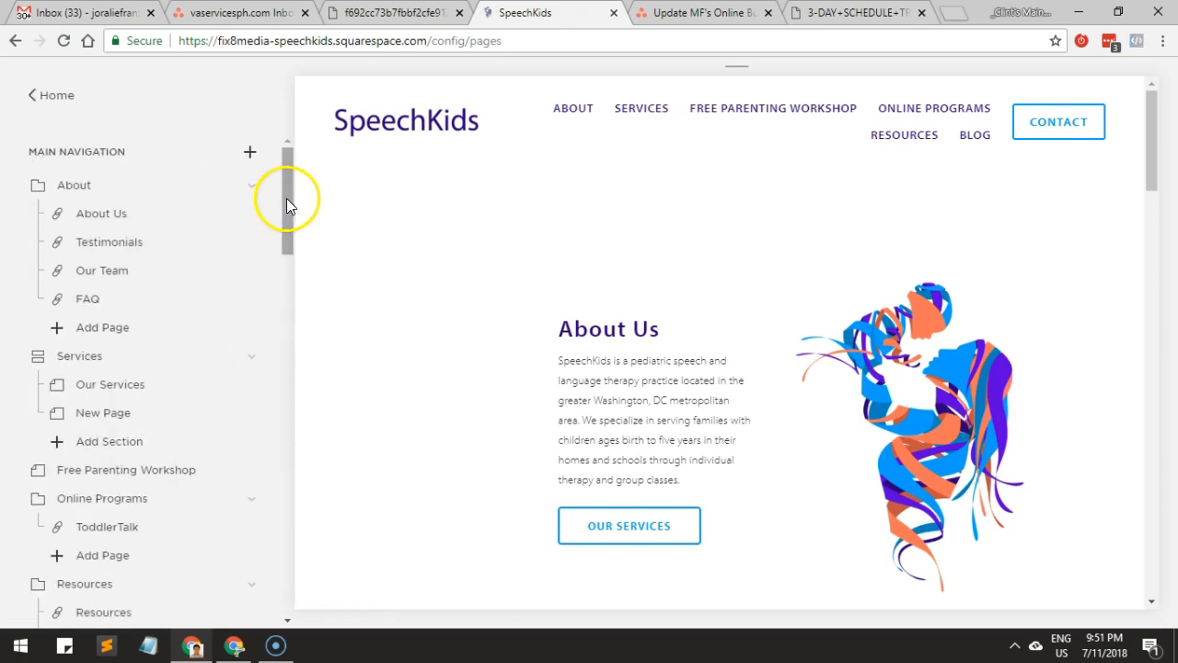
mouse_move(288, 188)
mouse_down()
mouse_move(286, 202)
mouse_move(282, 186)
mouse_up()
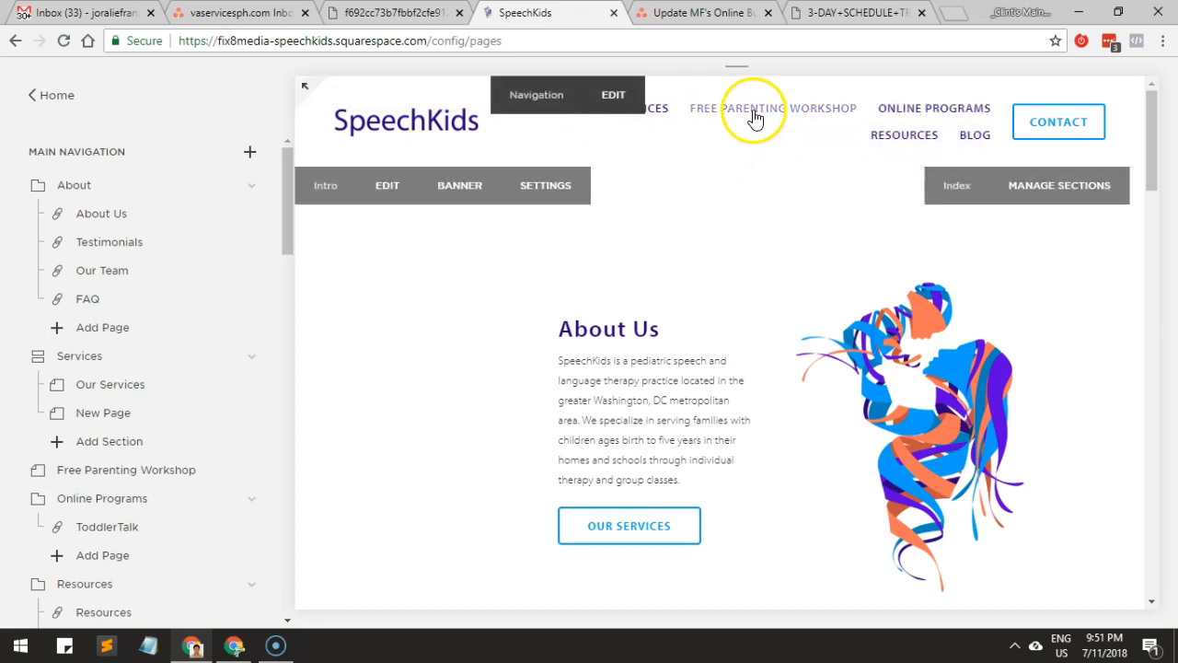
drag(288, 172, 282, 296)
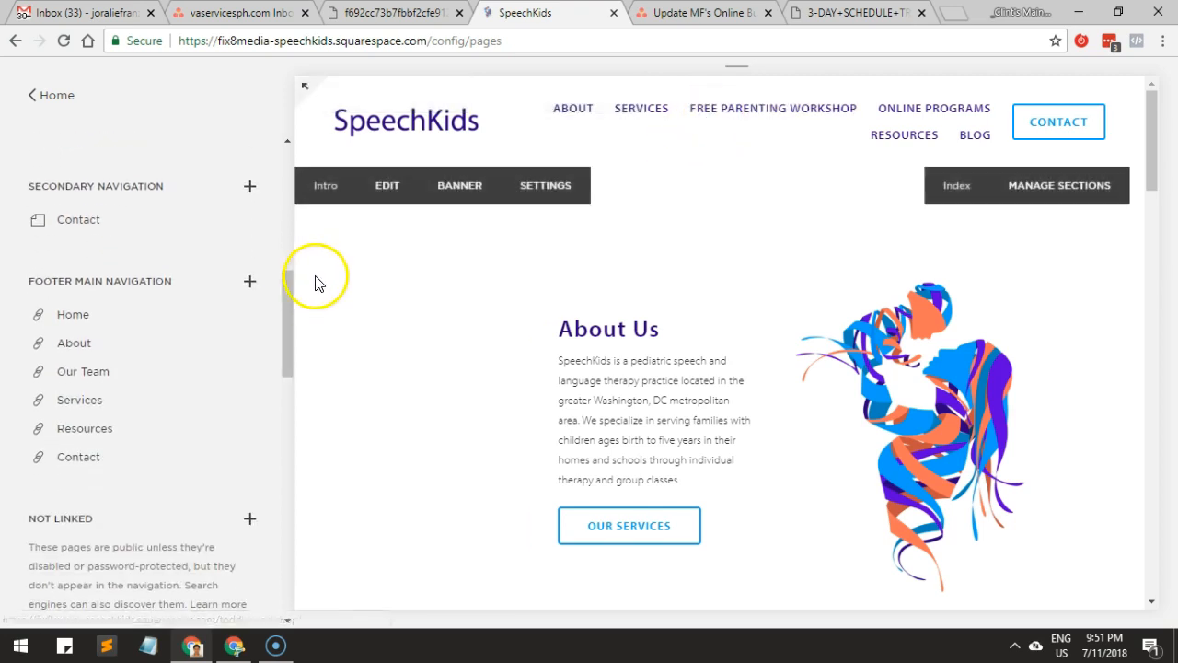
drag(286, 282, 266, 447)
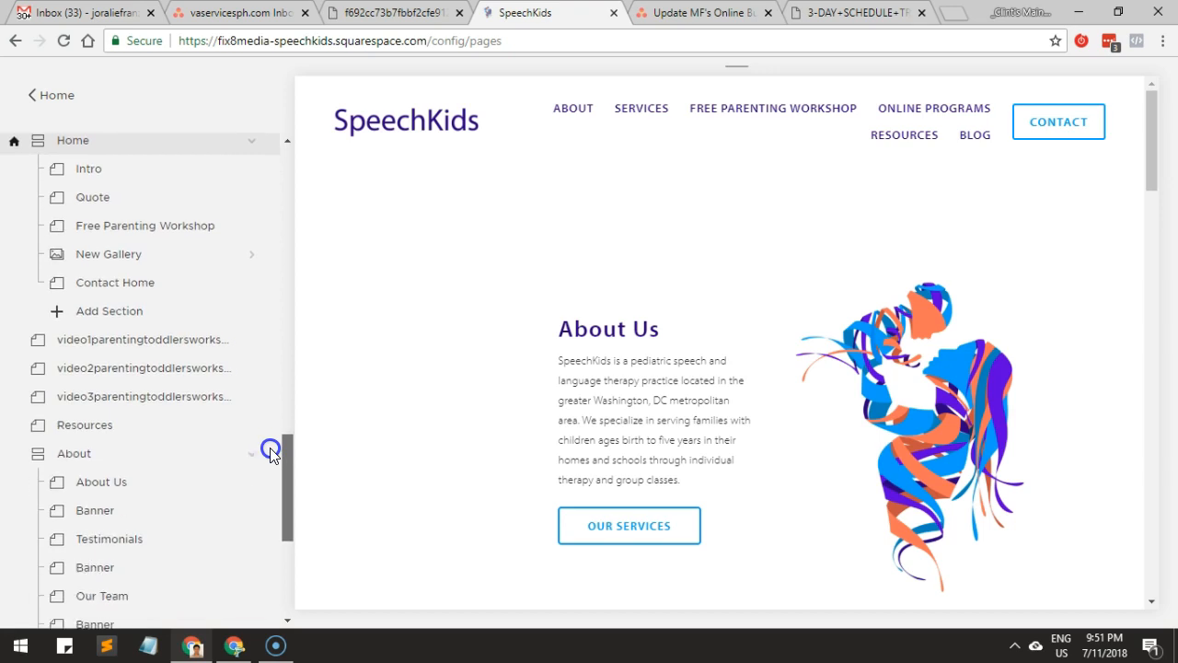
click(170, 226)
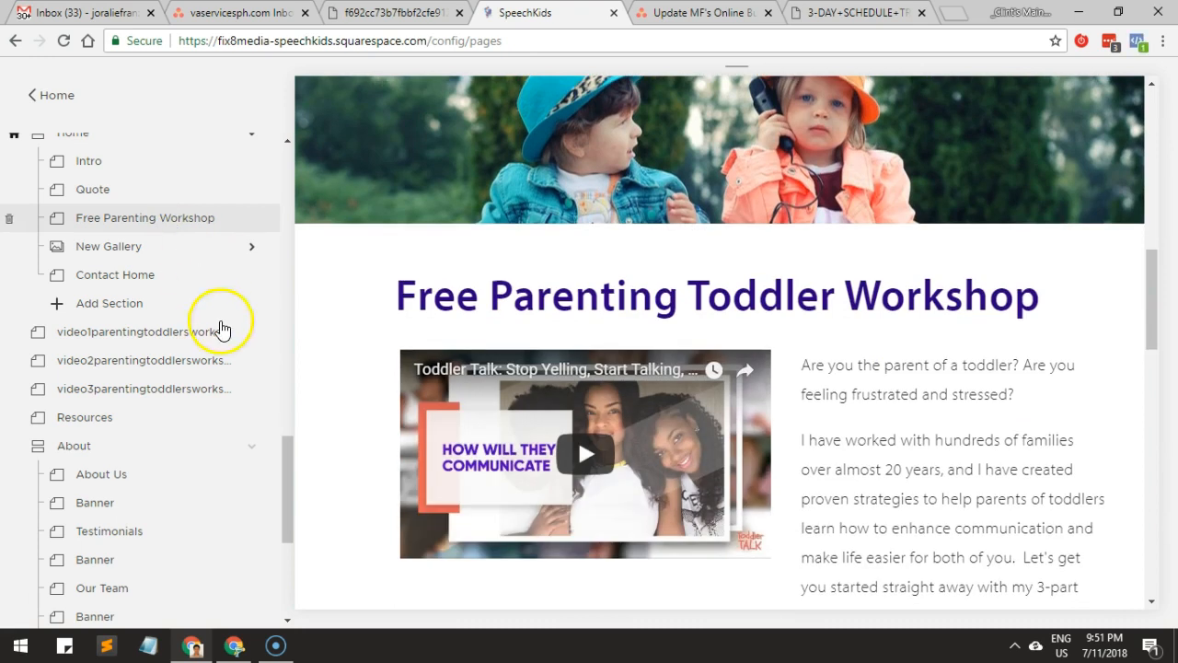
Step: Open the Free Parenting Workshop page from the main navigation list and check its sign-up form area for document links
drag(287, 462, 289, 176)
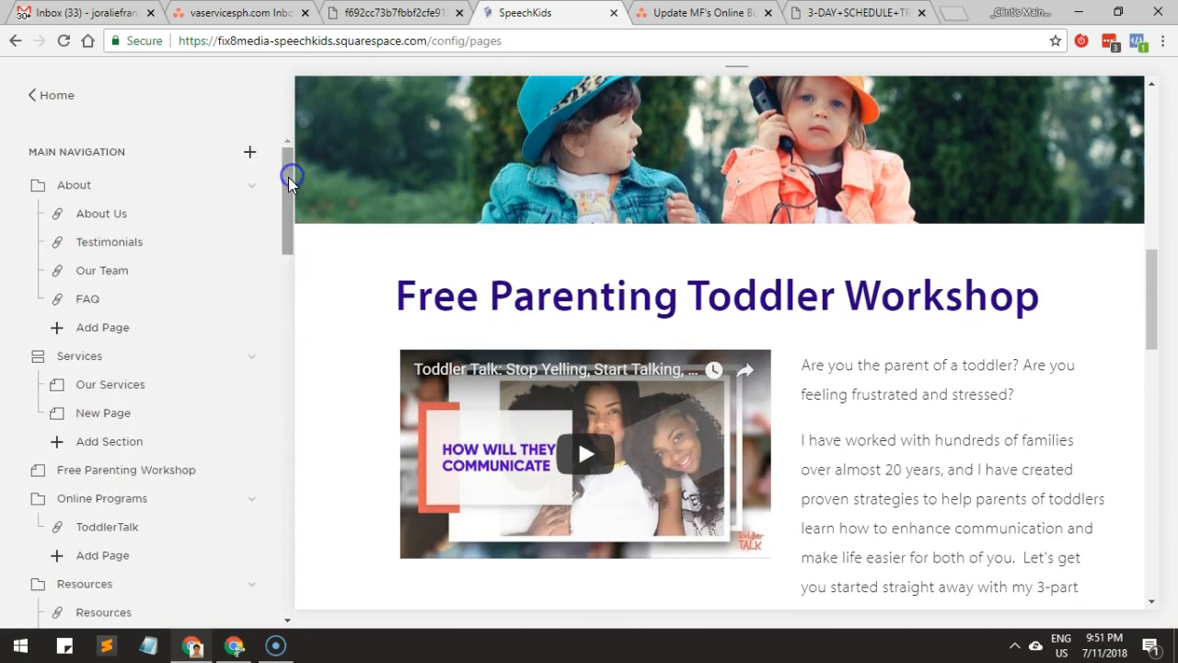
scroll(122, 322, down, 1)
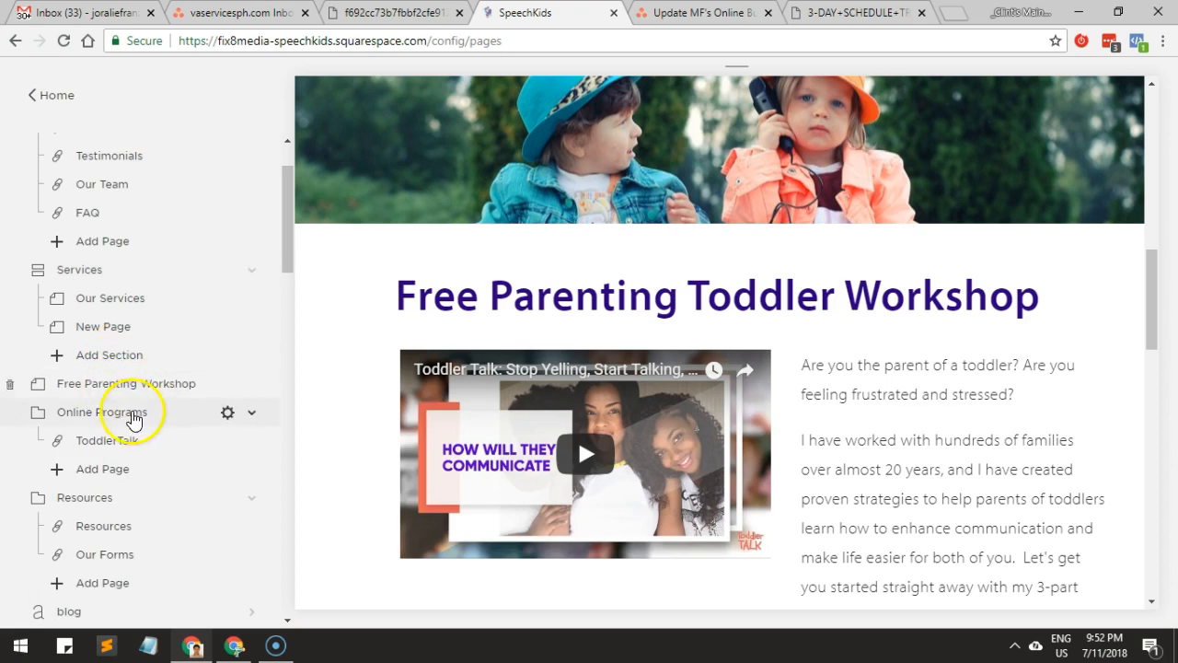
click(129, 393)
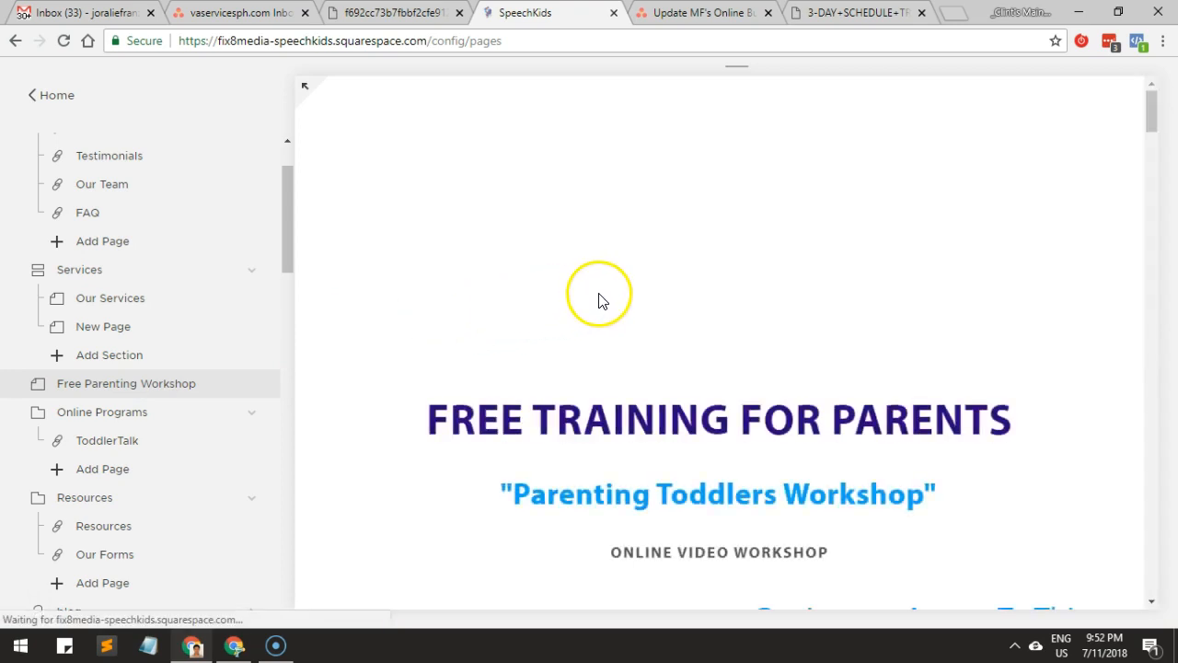
scroll(599, 297, down, 5)
click(755, 393)
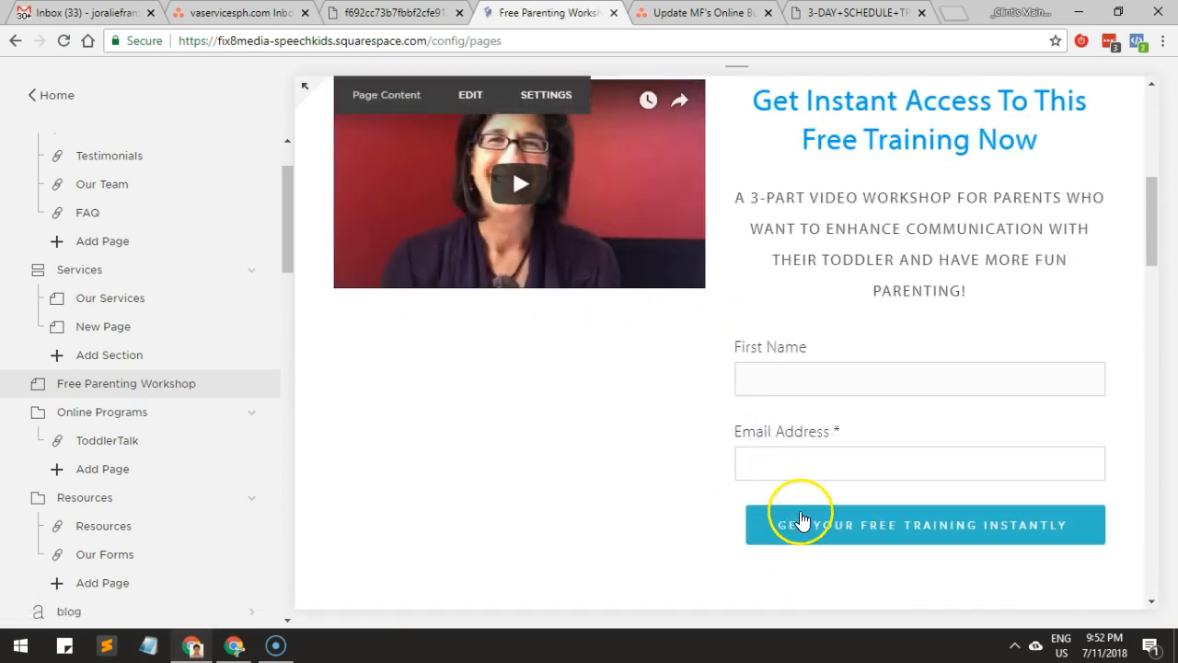
Step: Open the unlinked video1parentingtoddlersworks… page and examine it down to the footer for document download links
drag(291, 219, 268, 451)
scroll(271, 473, down, 2)
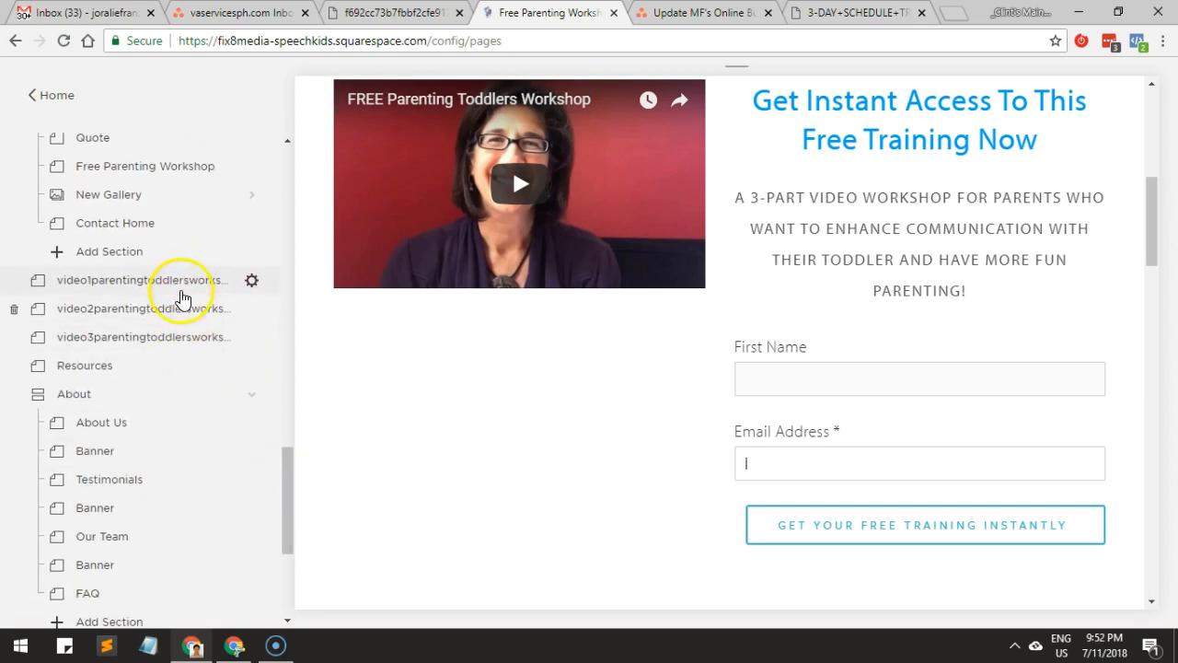
click(188, 287)
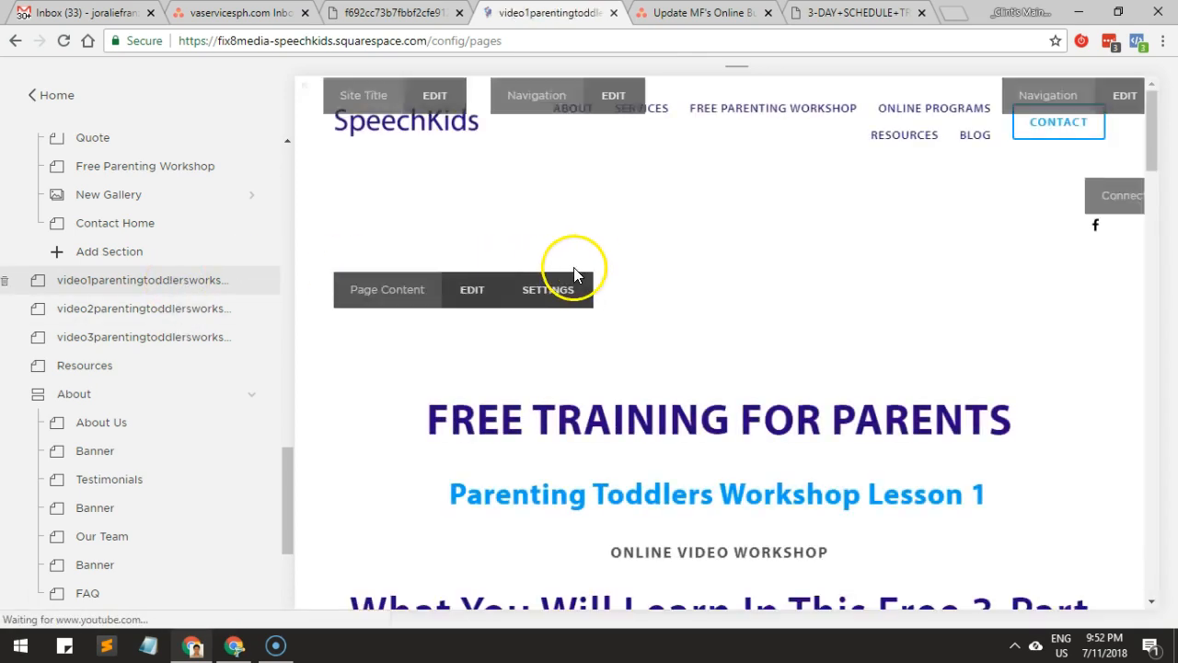
scroll(597, 253, down, 4)
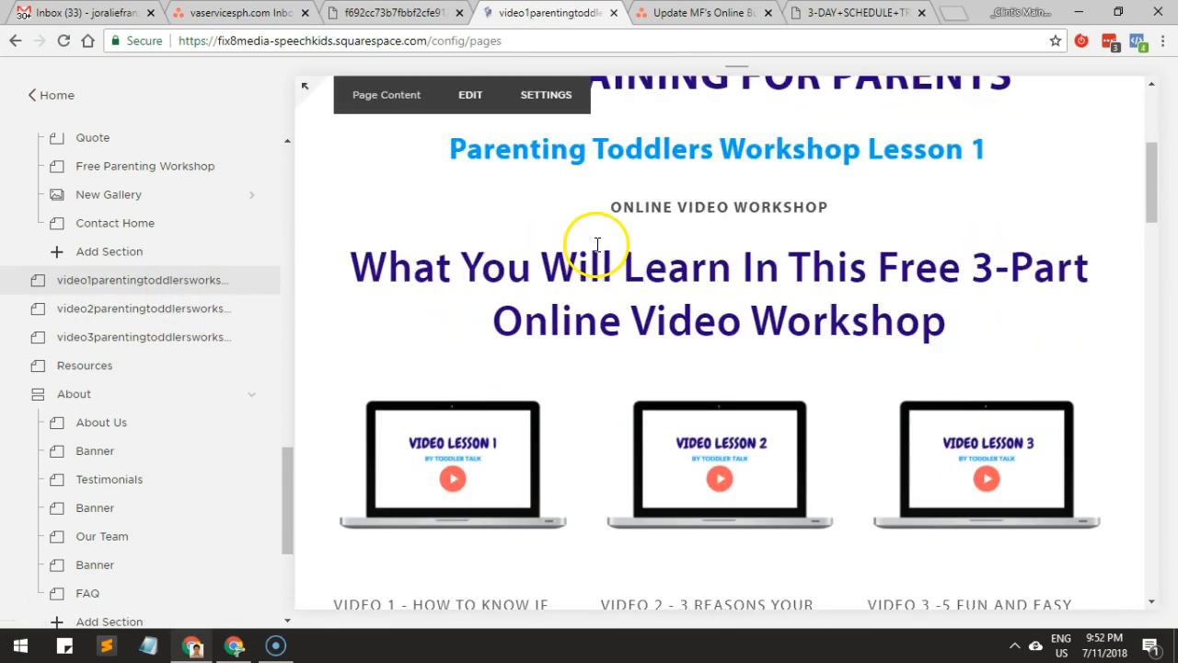
scroll(589, 235, down, 9)
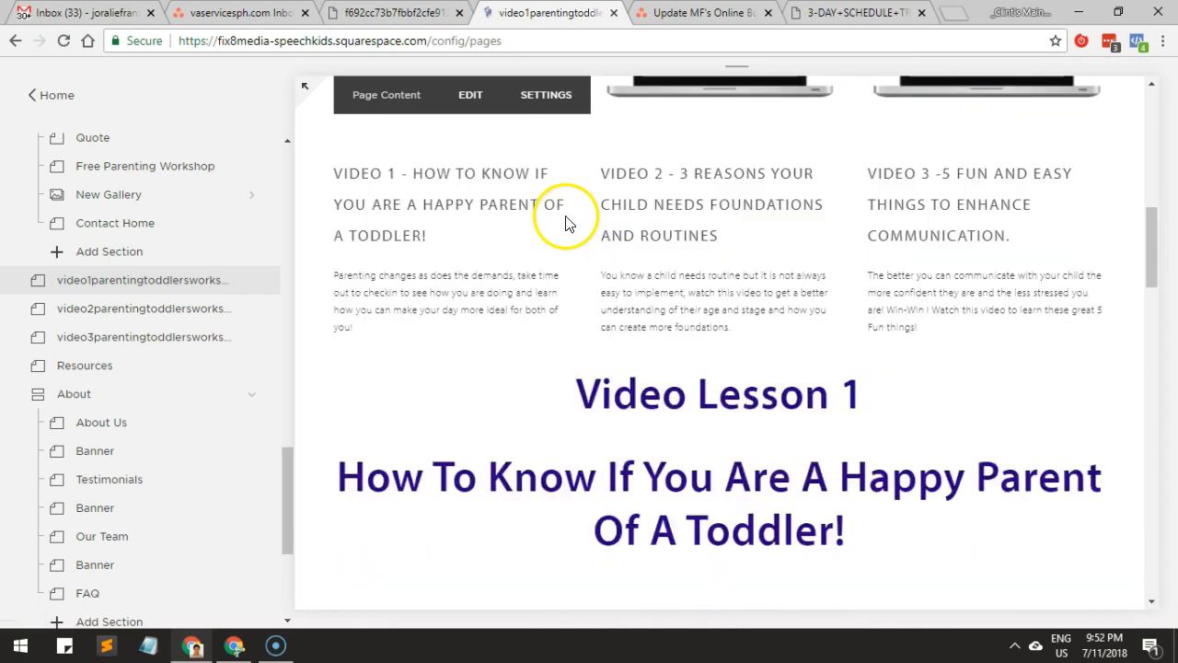
scroll(561, 213, down, 5)
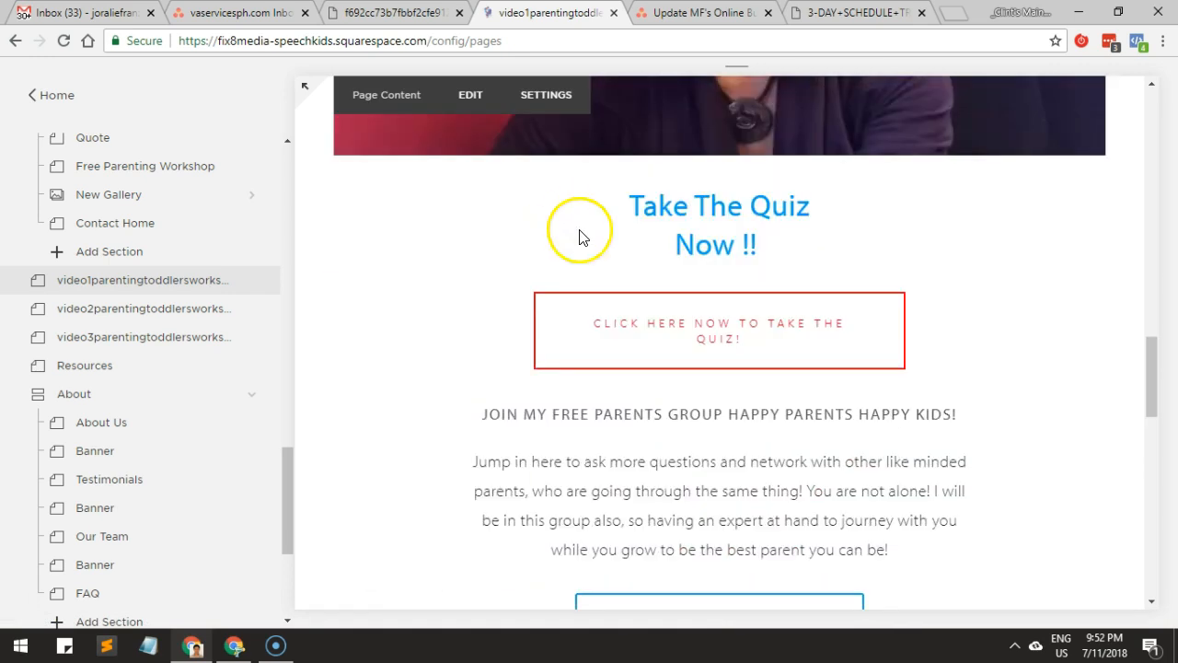
scroll(641, 322, down, 6)
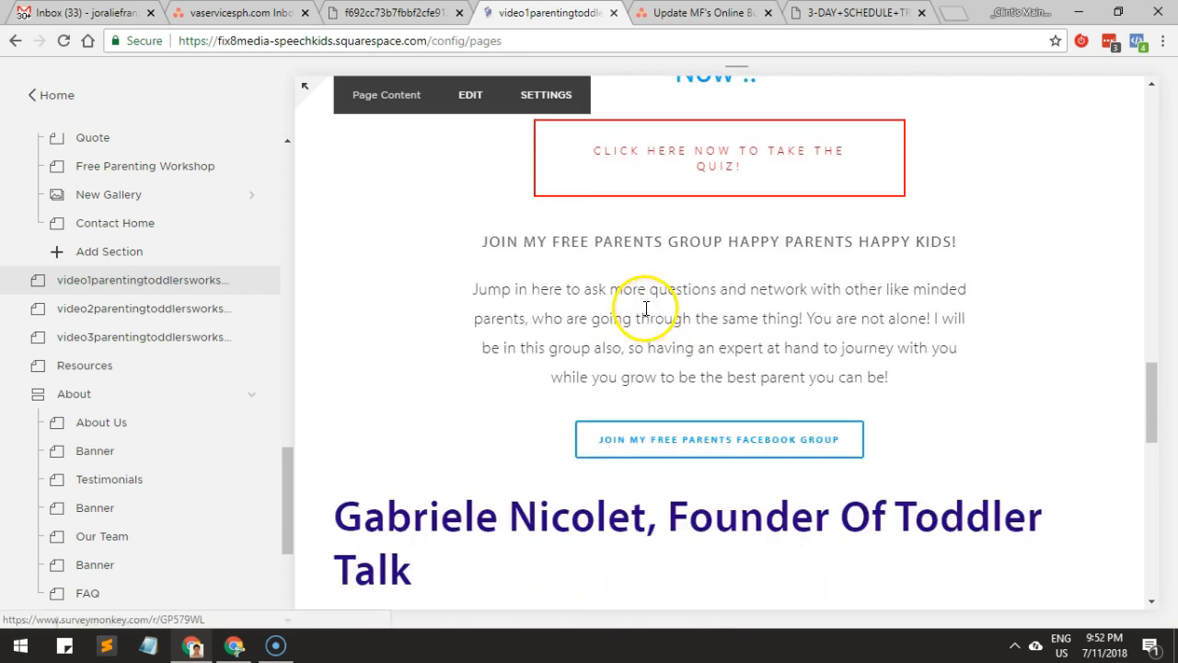
scroll(640, 304, down, 6)
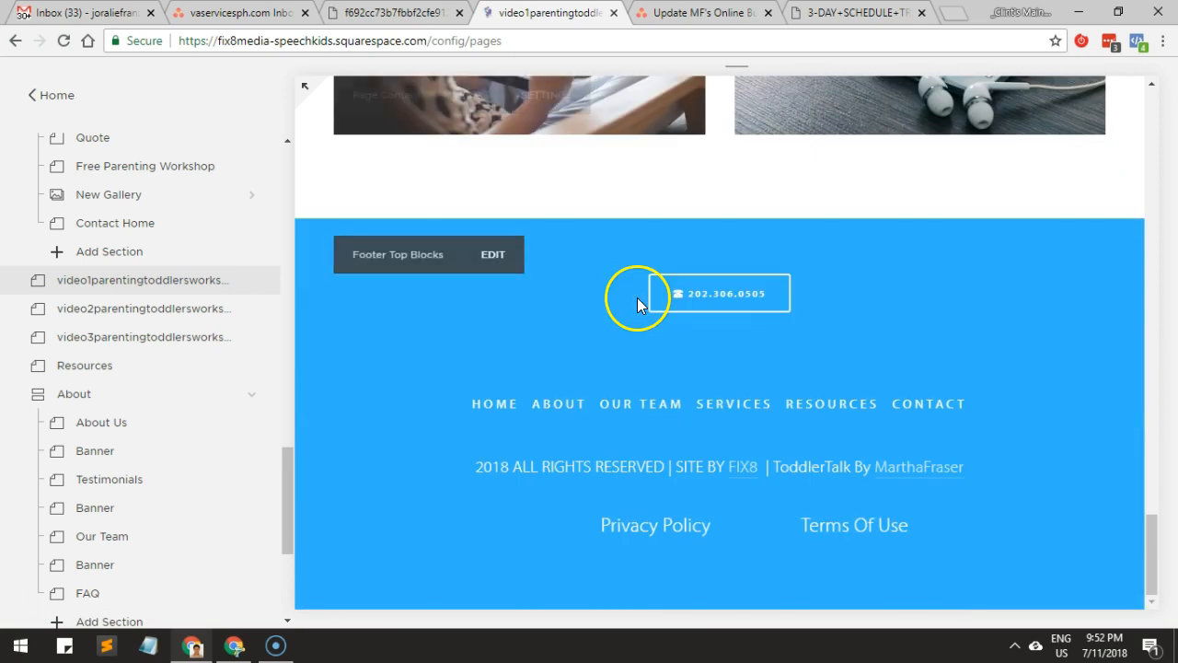
Step: Open the video2parentingtoddlersworks… page and copy the link address of its Toddlers Ages and Stage Tracker download button
click(95, 308)
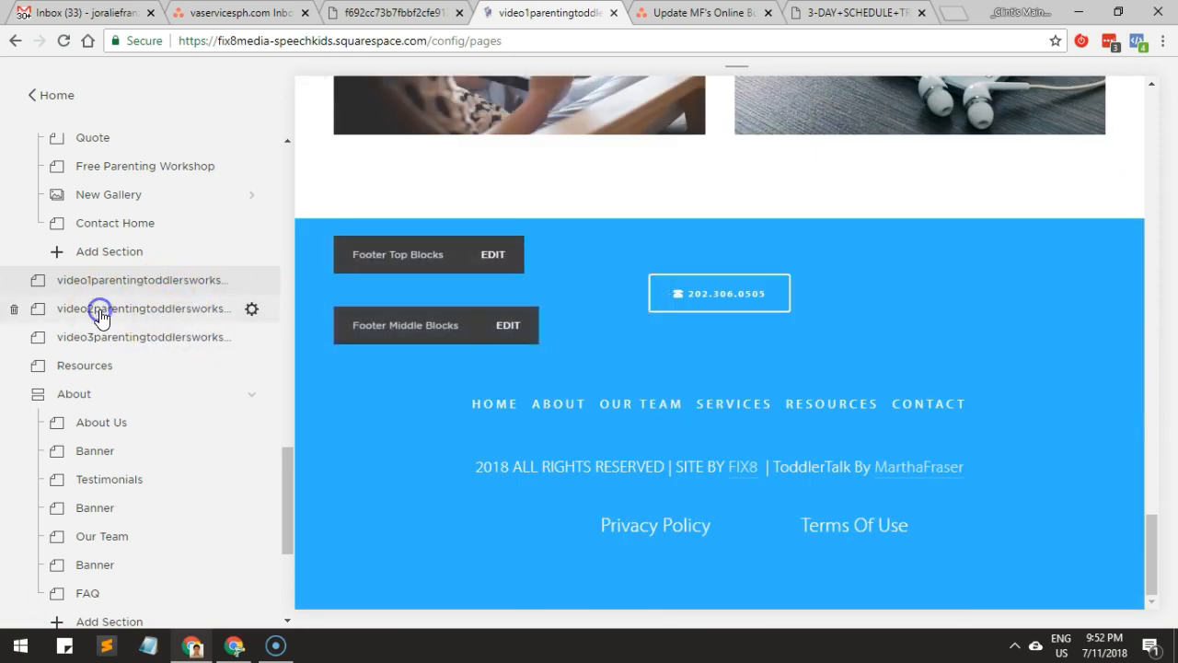
scroll(542, 308, down, 14)
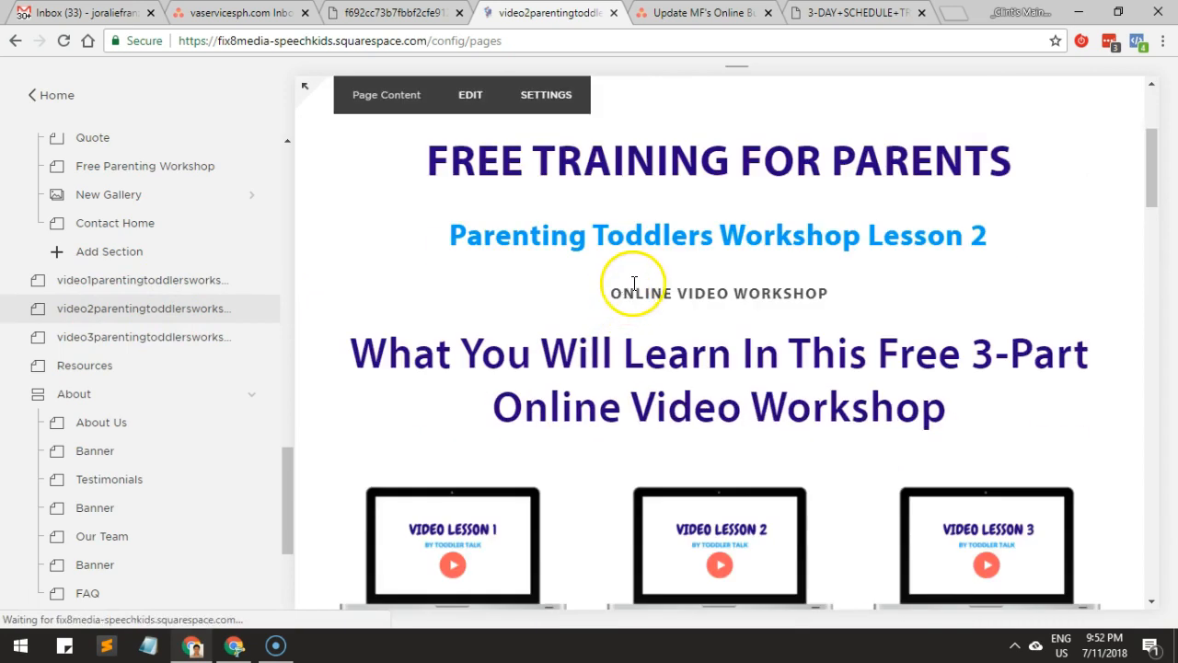
scroll(631, 273, down, 5)
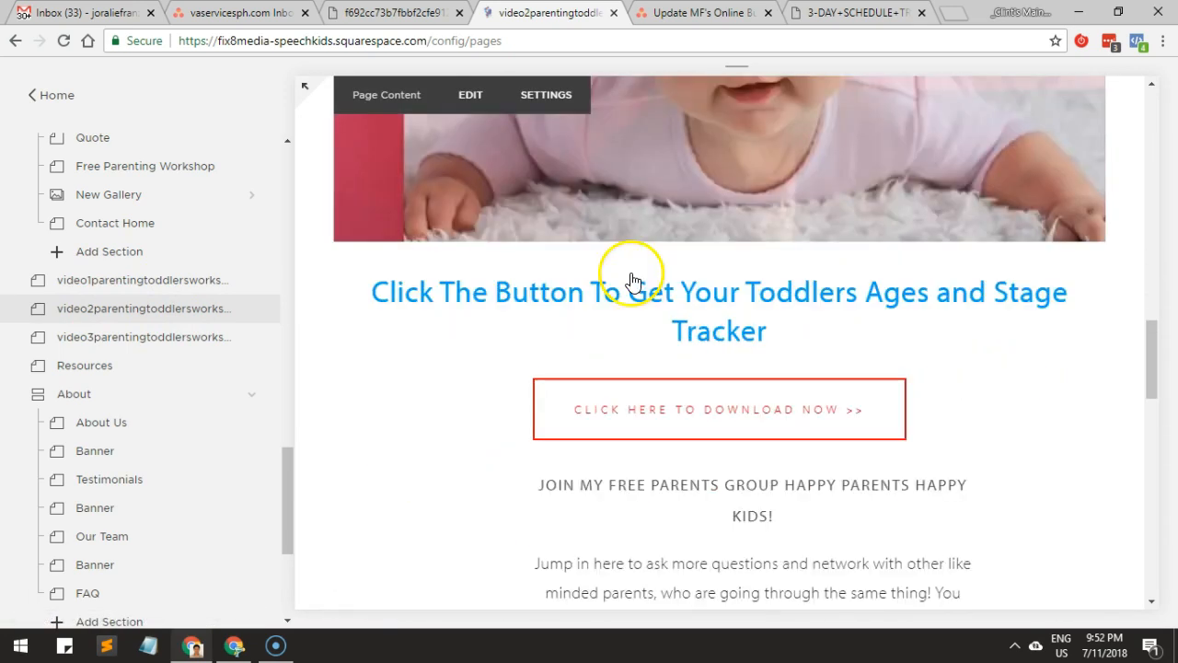
right_click(692, 419)
click(441, 430)
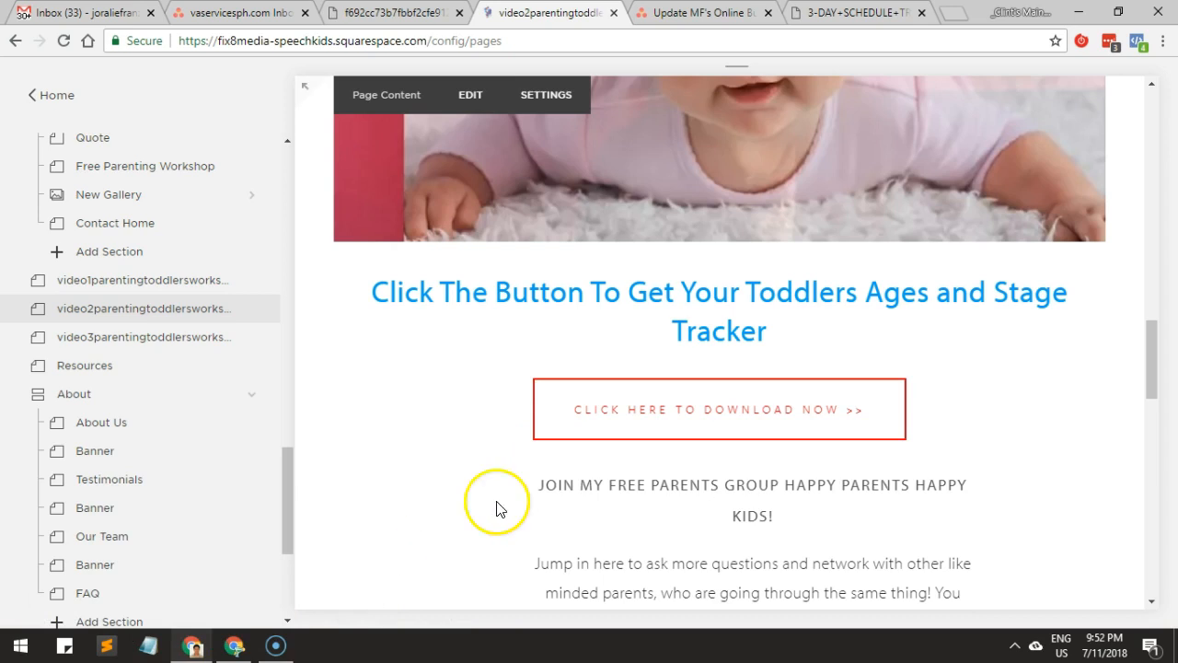
right_click(577, 408)
mouse_move(659, 485)
click(664, 529)
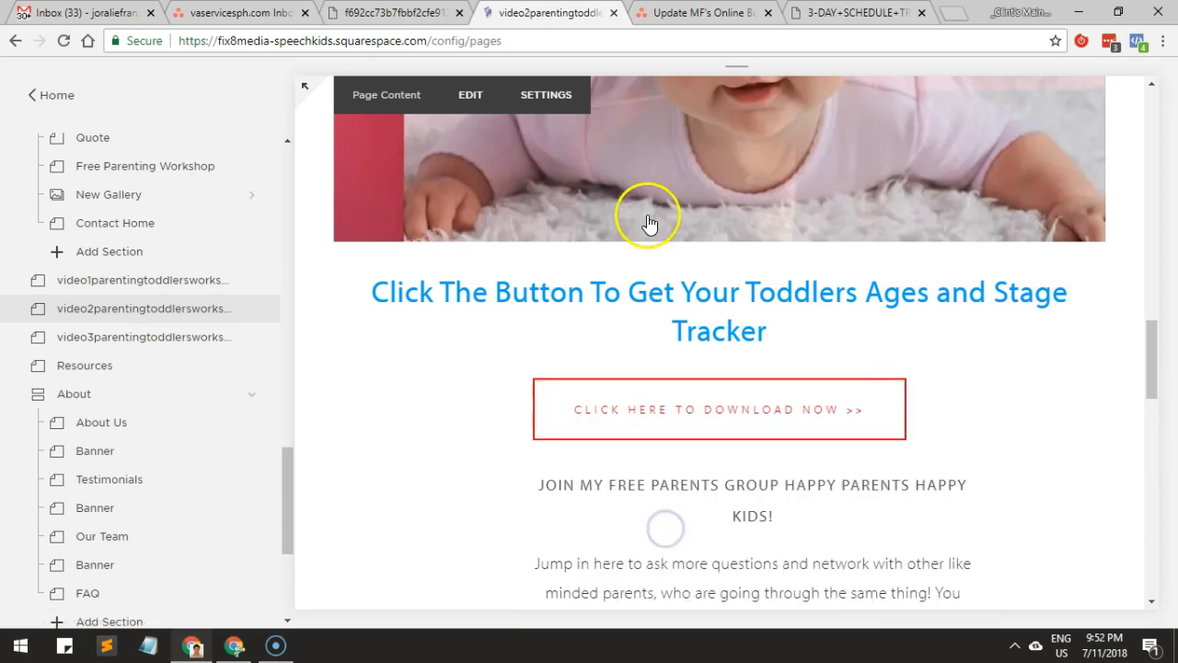
Step: Open the copied link in a new tab placed directly after the document-list PDF and look up its file name in the Free Workshop table
click(945, 15)
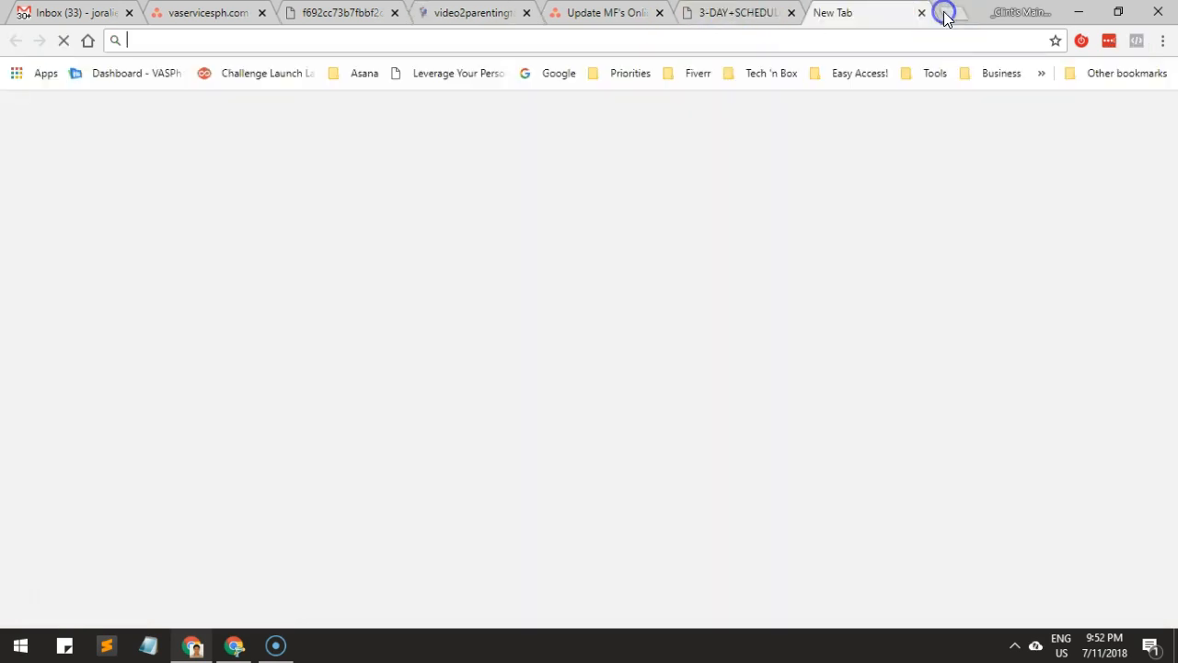
key(ctrl+v)
key(Return)
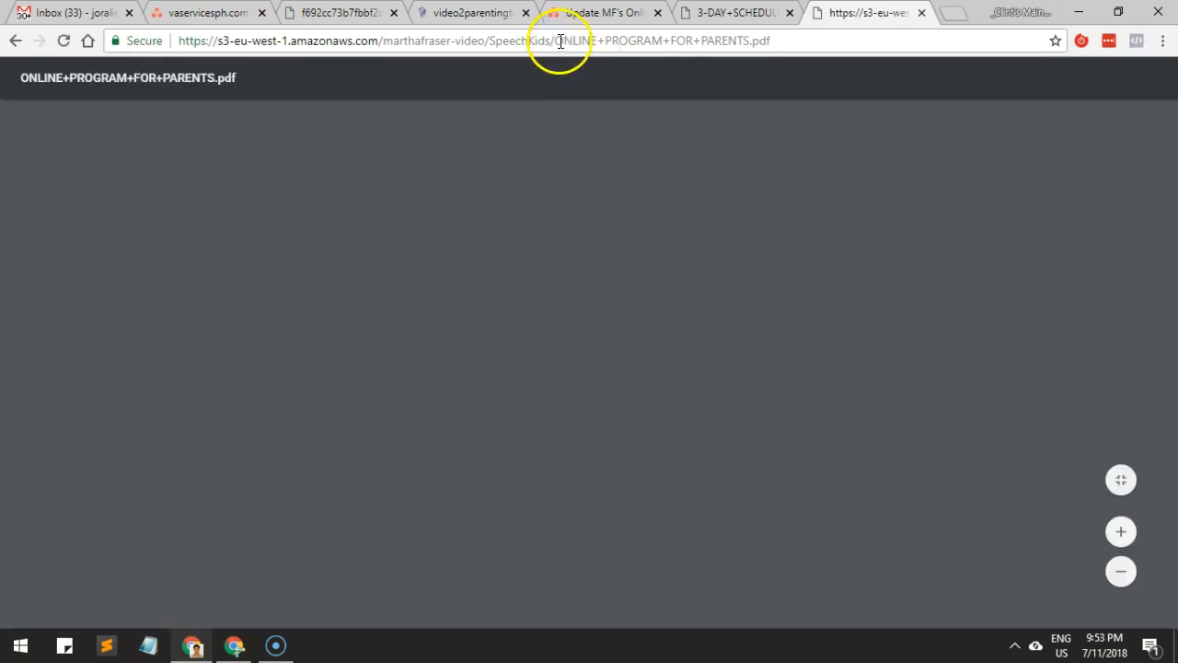
drag(555, 41, 441, 16)
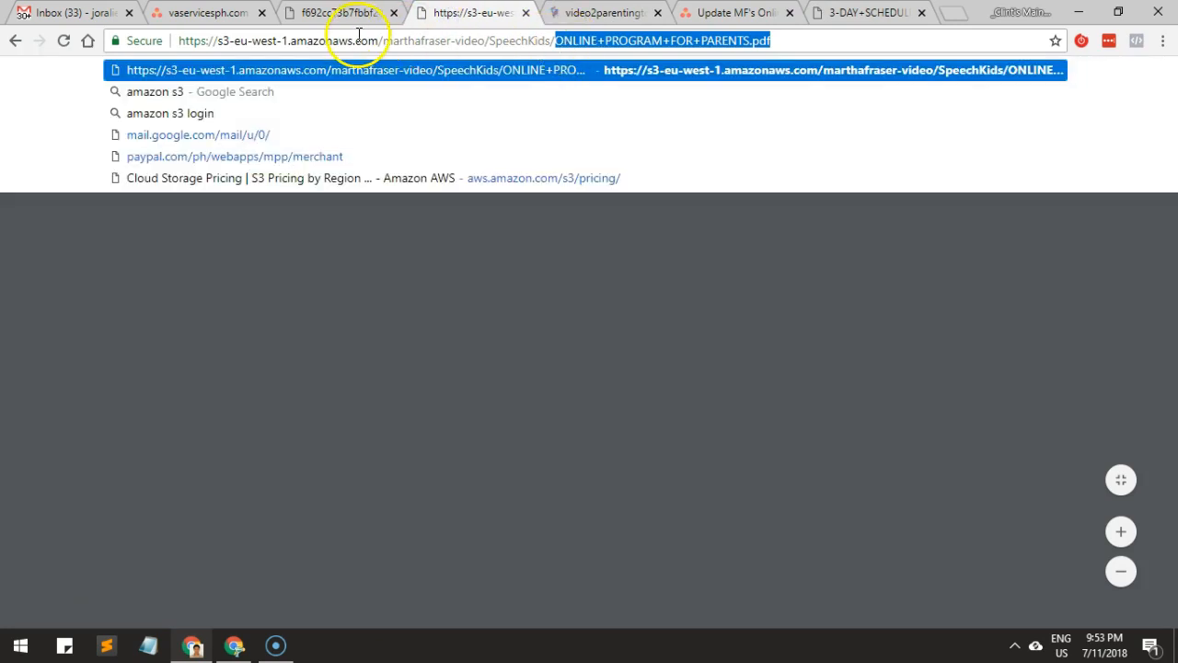
click(338, 21)
scroll(395, 156, down, 3)
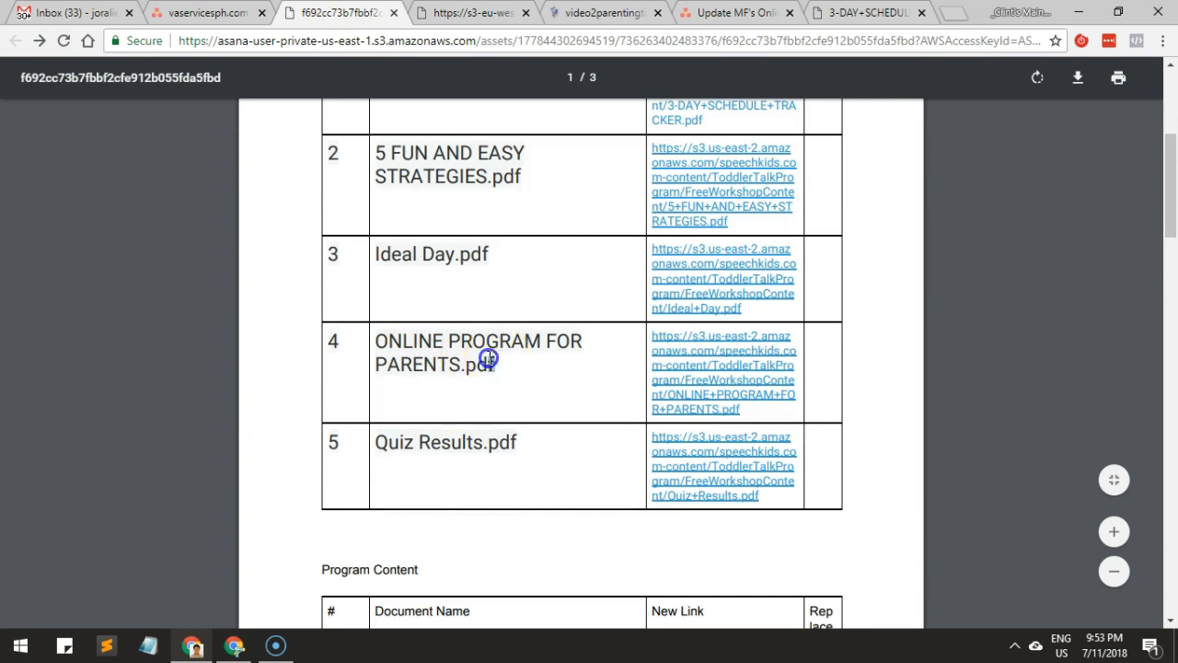
Step: Open the new link for ONLINE PROGRAM FOR PARENTS.pdf from the Free Workshop table in a new tab
drag(493, 365, 384, 344)
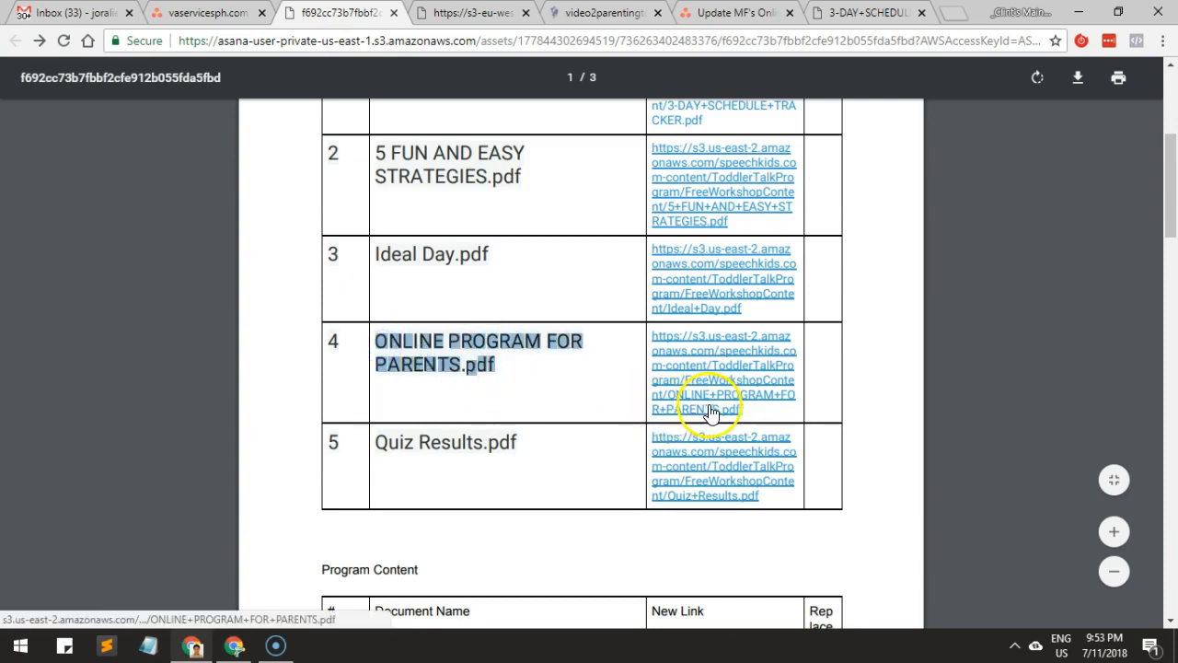
click(747, 411)
drag(747, 411, 663, 317)
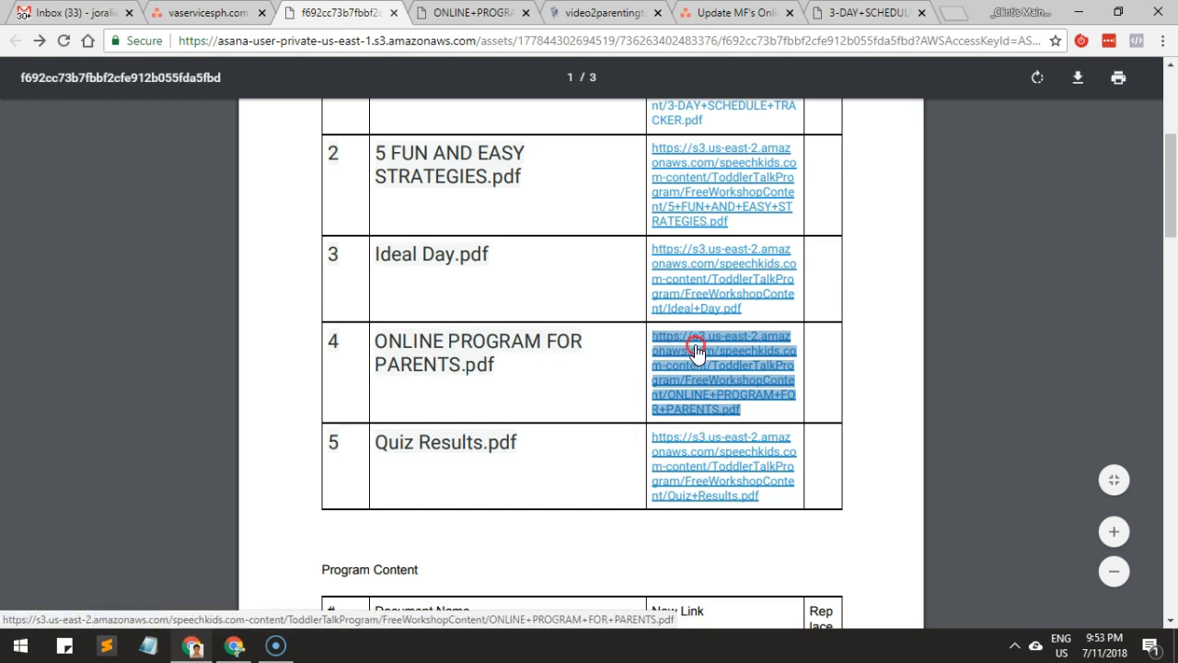
right_click(697, 350)
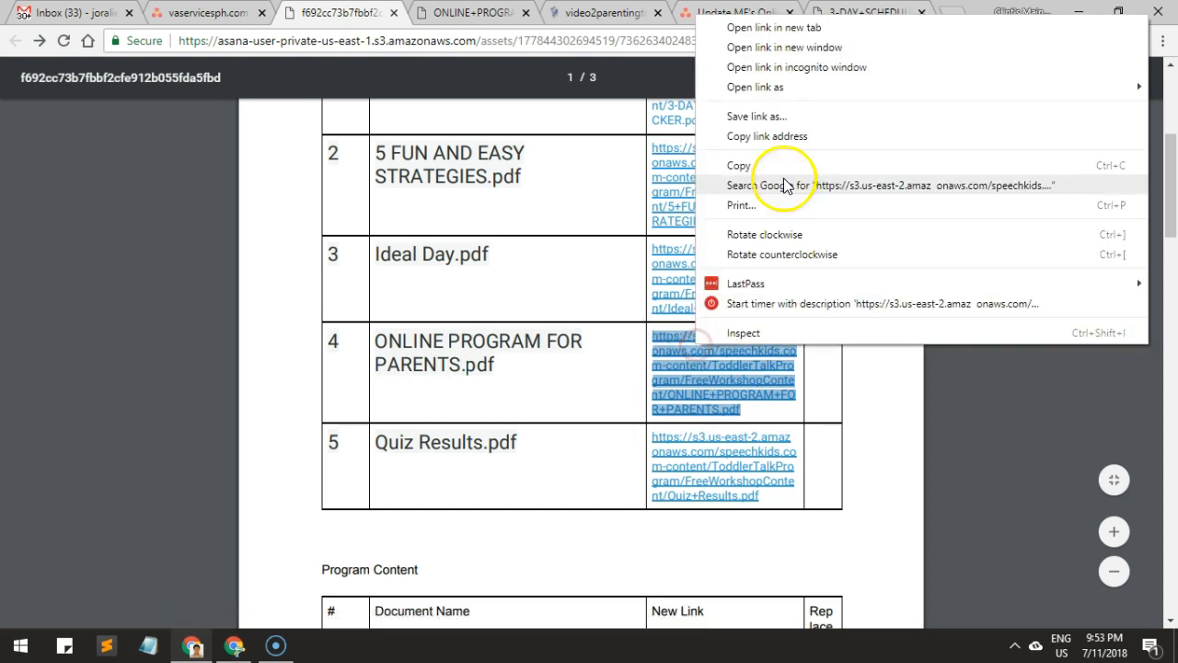
click(767, 27)
click(432, 9)
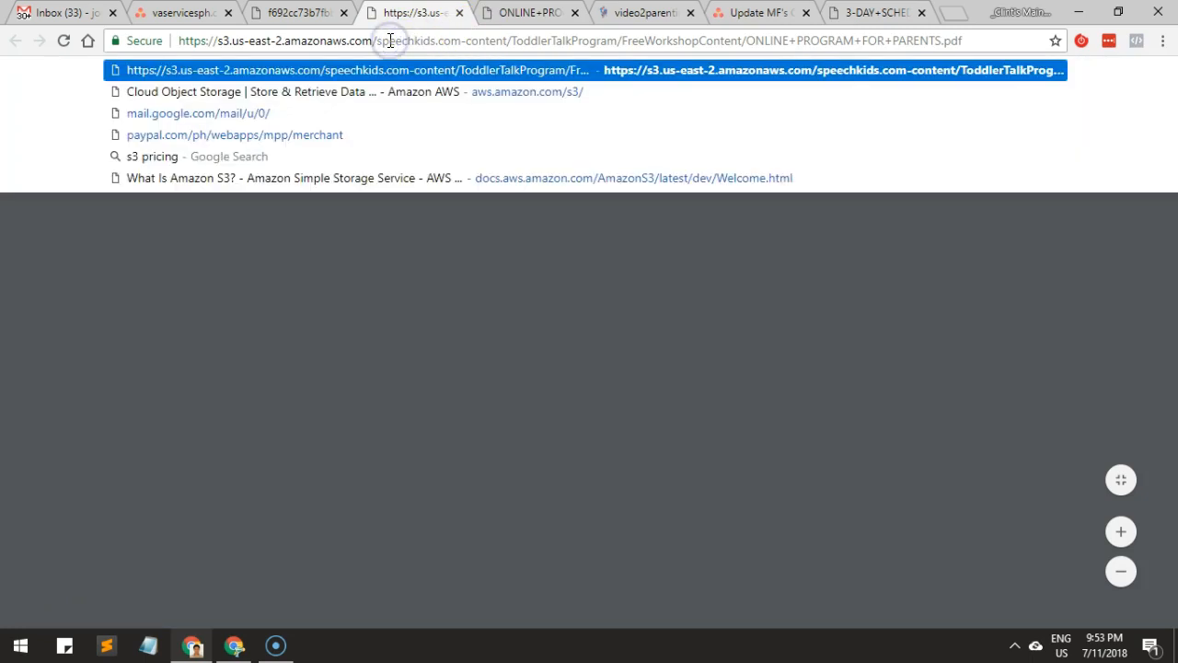
Step: Examine the bucket name in the address of the old ONLINE PROGRAM FOR PARENTS document
click(495, 10)
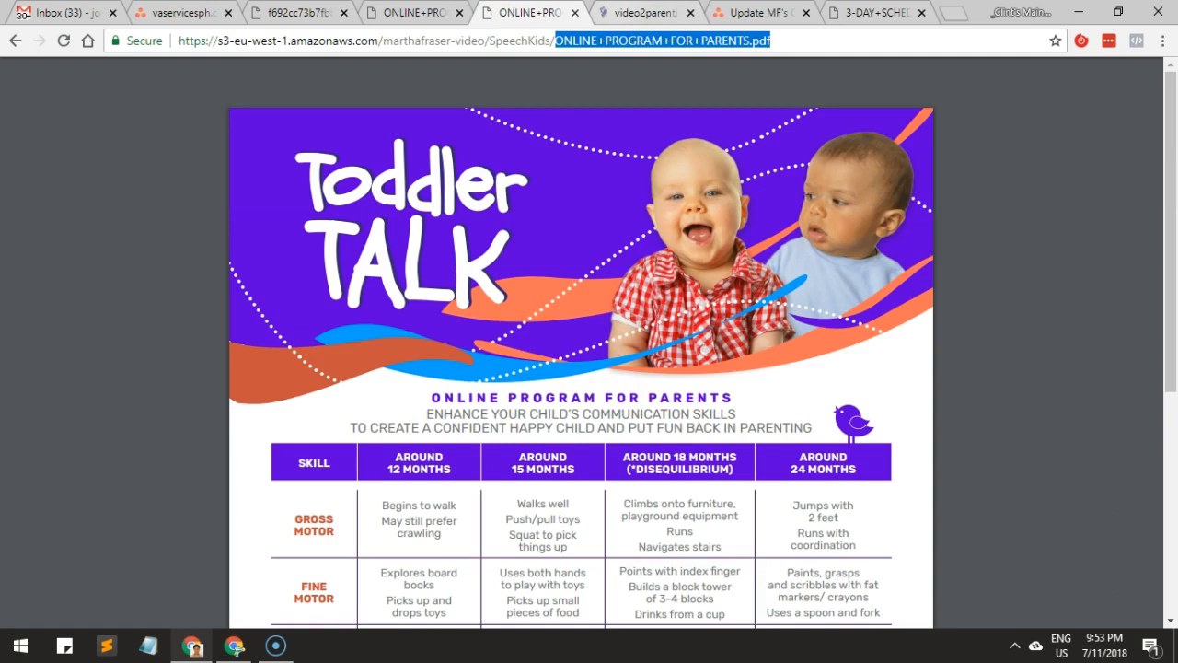
click(461, 46)
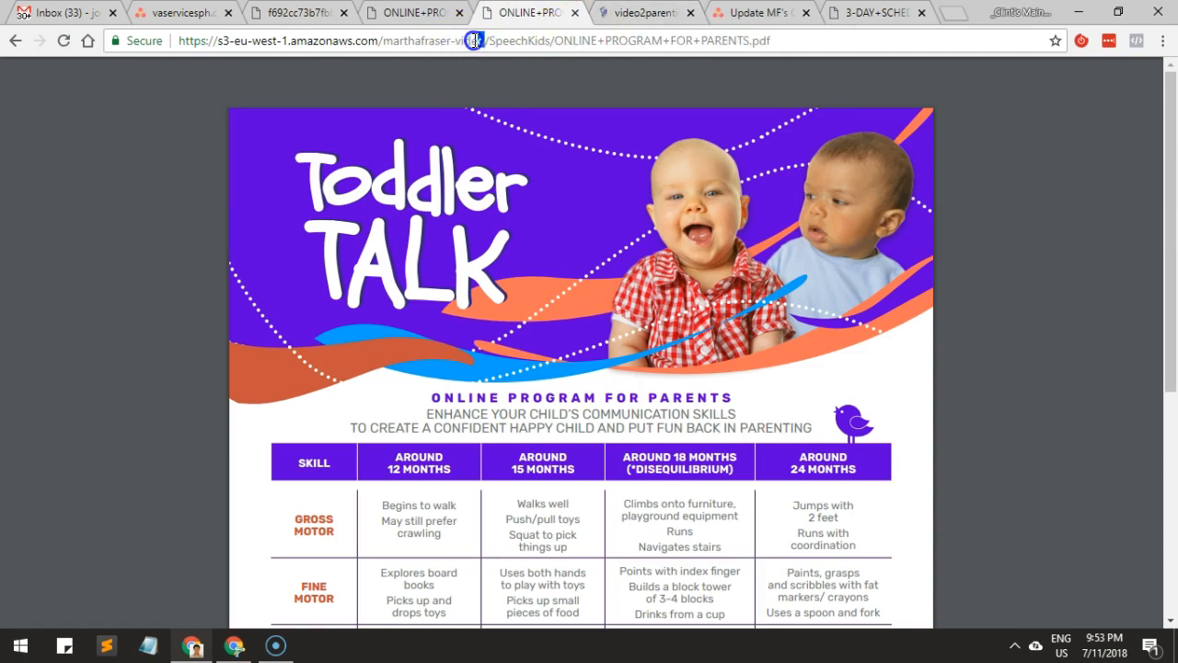
drag(484, 40, 388, 41)
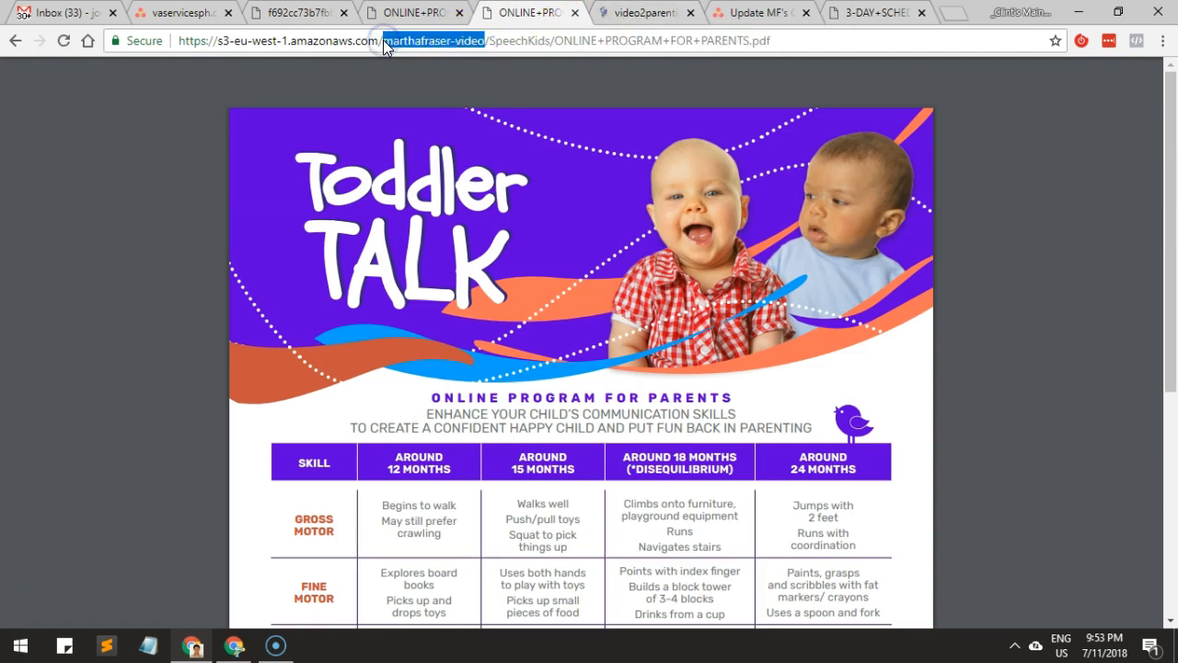
Step: Switch to Asana and reread the task description about moving the Free Workshop and Toddler Talk documents to the new links
click(166, 13)
scroll(937, 395, up, 3)
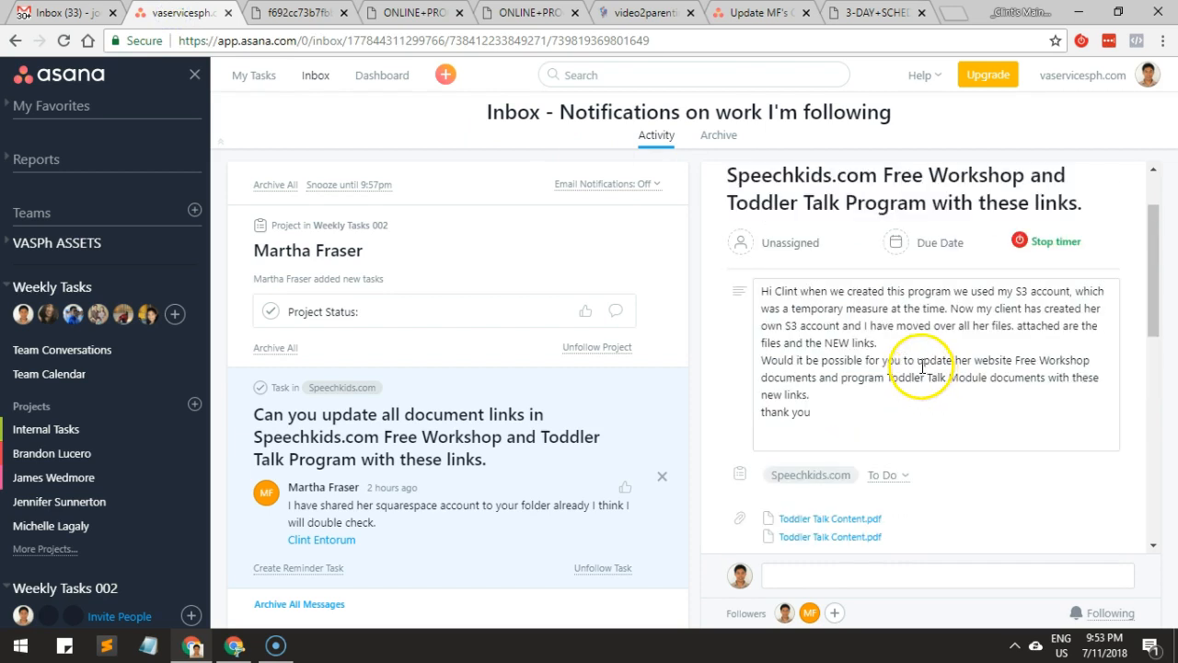
drag(843, 398, 762, 291)
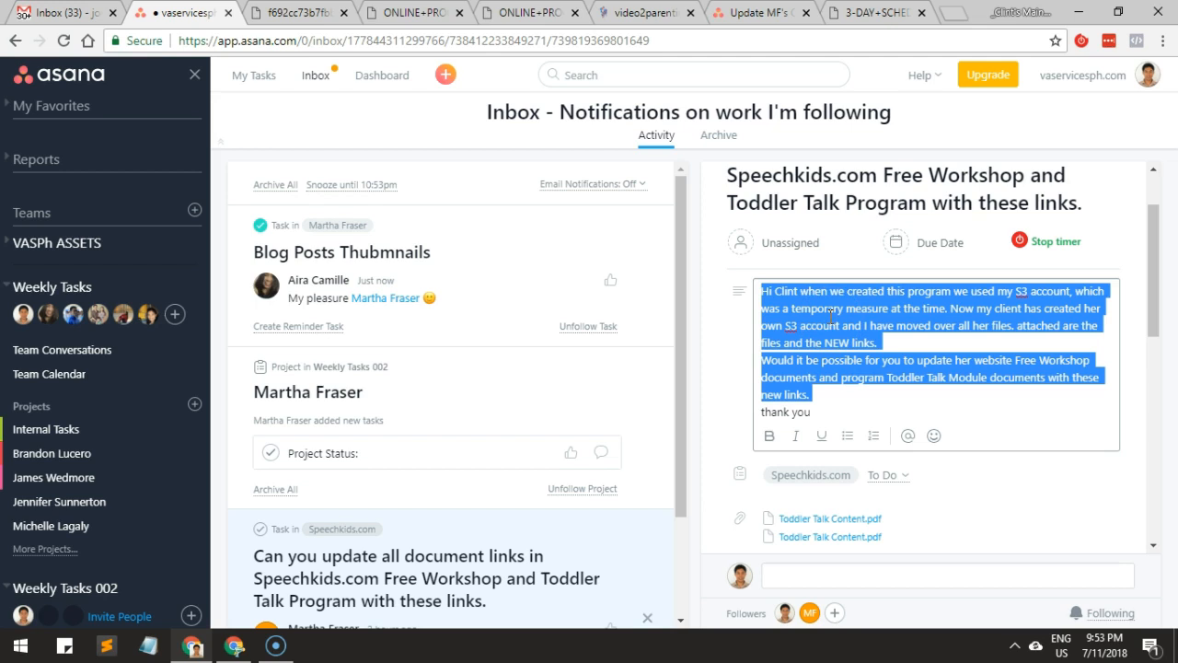
click(871, 333)
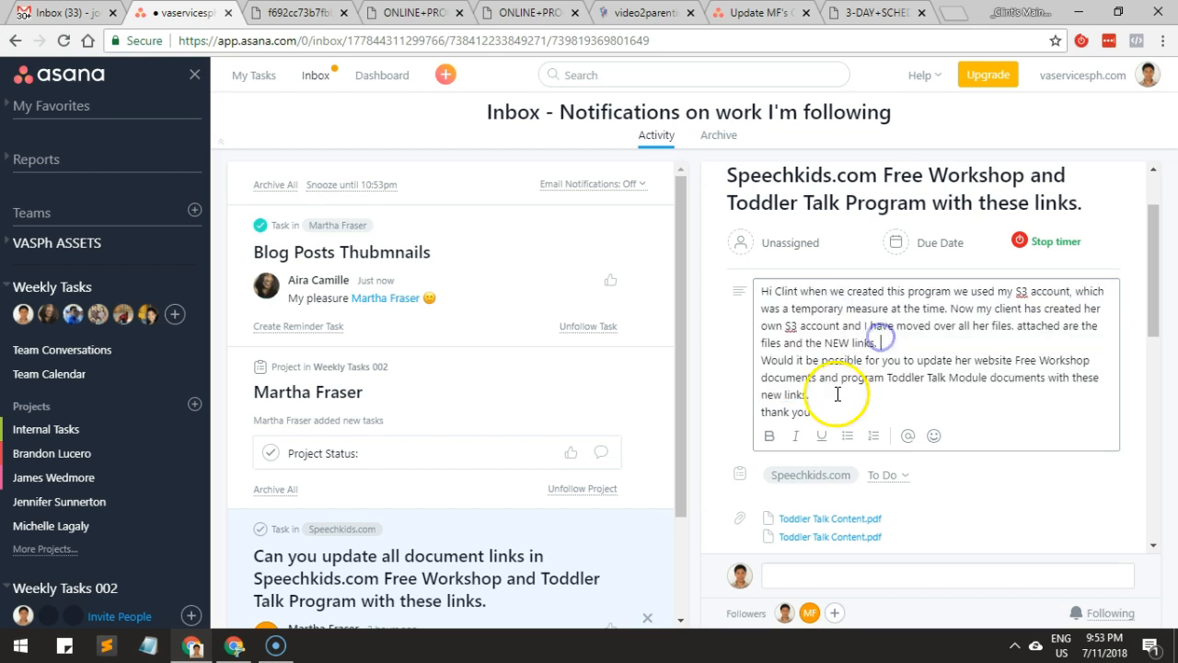
drag(812, 410, 761, 359)
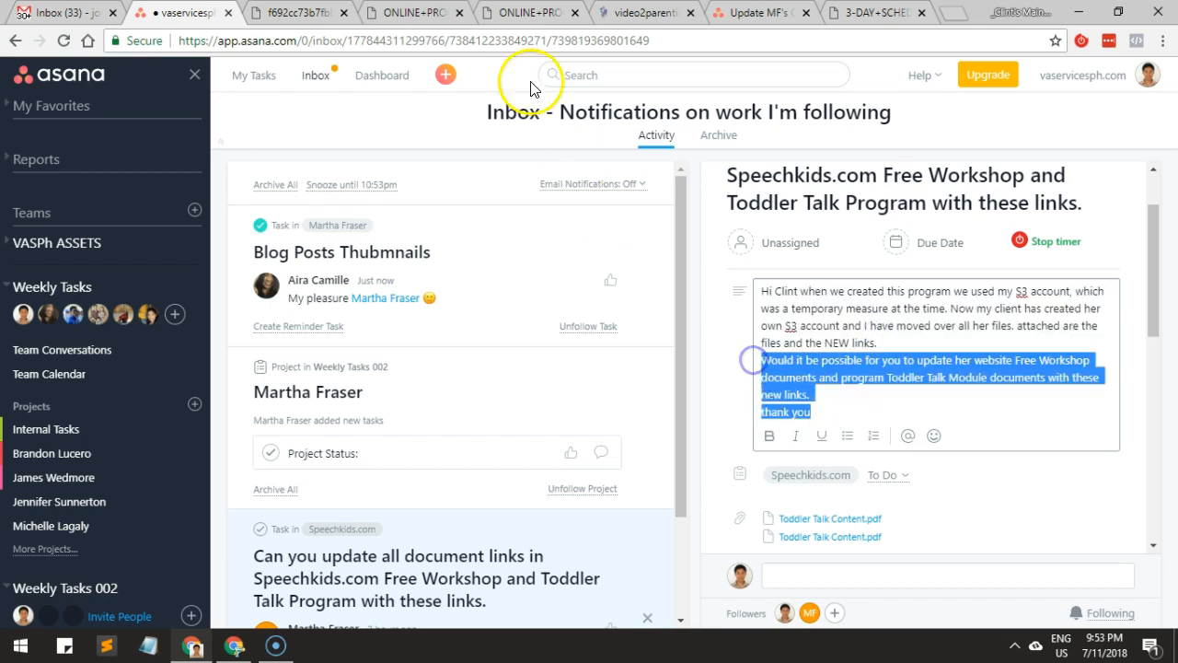
Step: Compare the old address of ONLINE PROGRAM FOR PARENTS.pdf with its new us-east-2 address and copy the new one
click(512, 16)
click(415, 42)
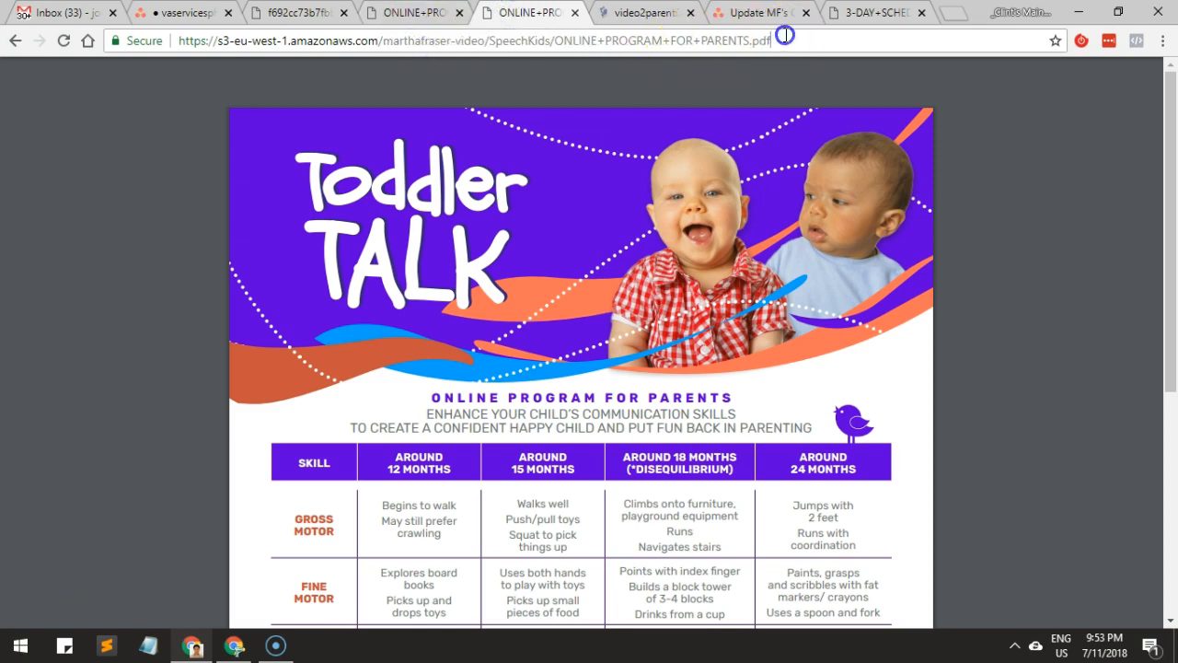
drag(769, 40, 218, 42)
click(387, 23)
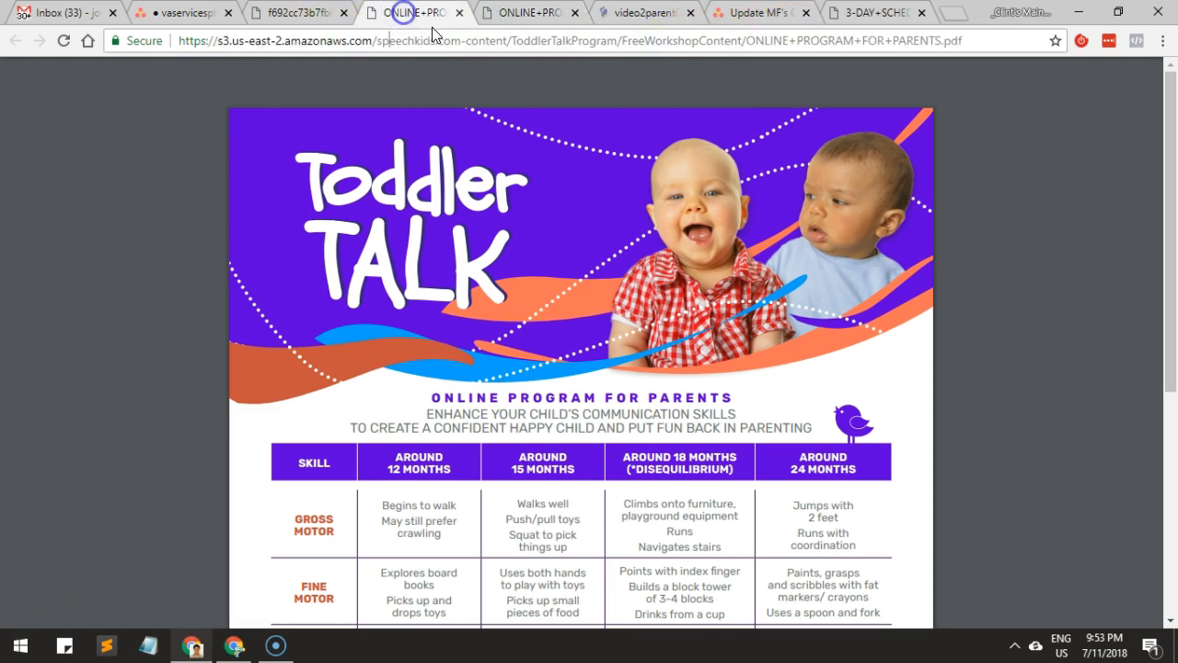
click(482, 40)
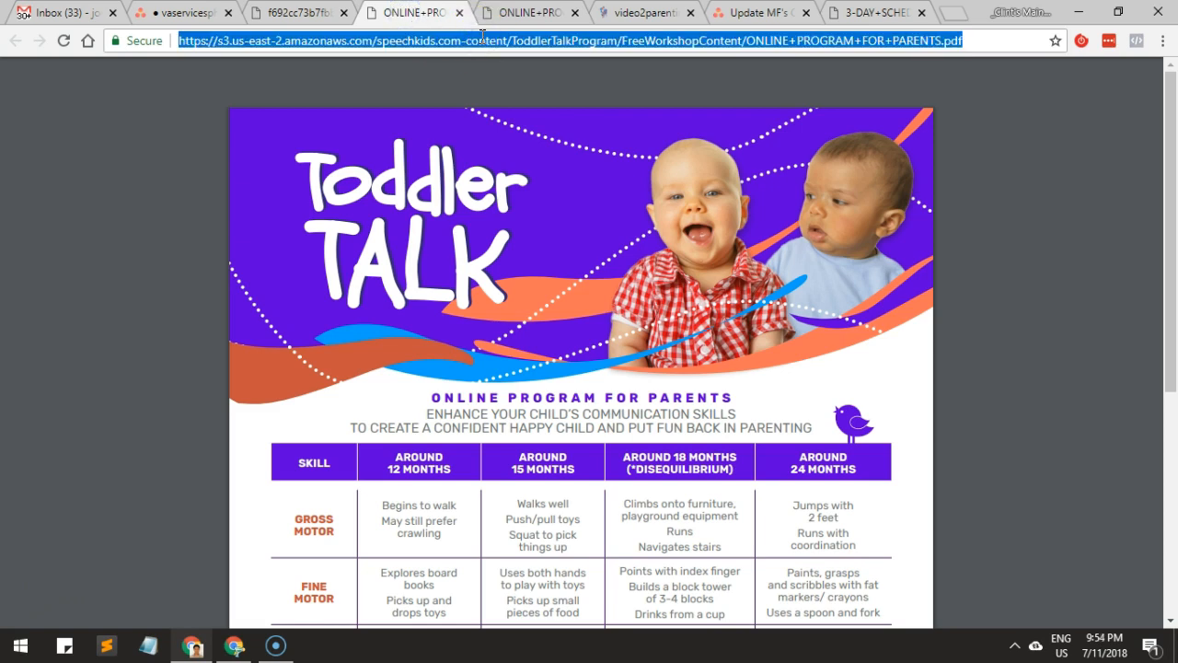
Step: Edit the content of the Squarespace video2parentingtoddlersworks… page and open the settings of its Toddlers Ages and Stage Tracker download button
click(631, 11)
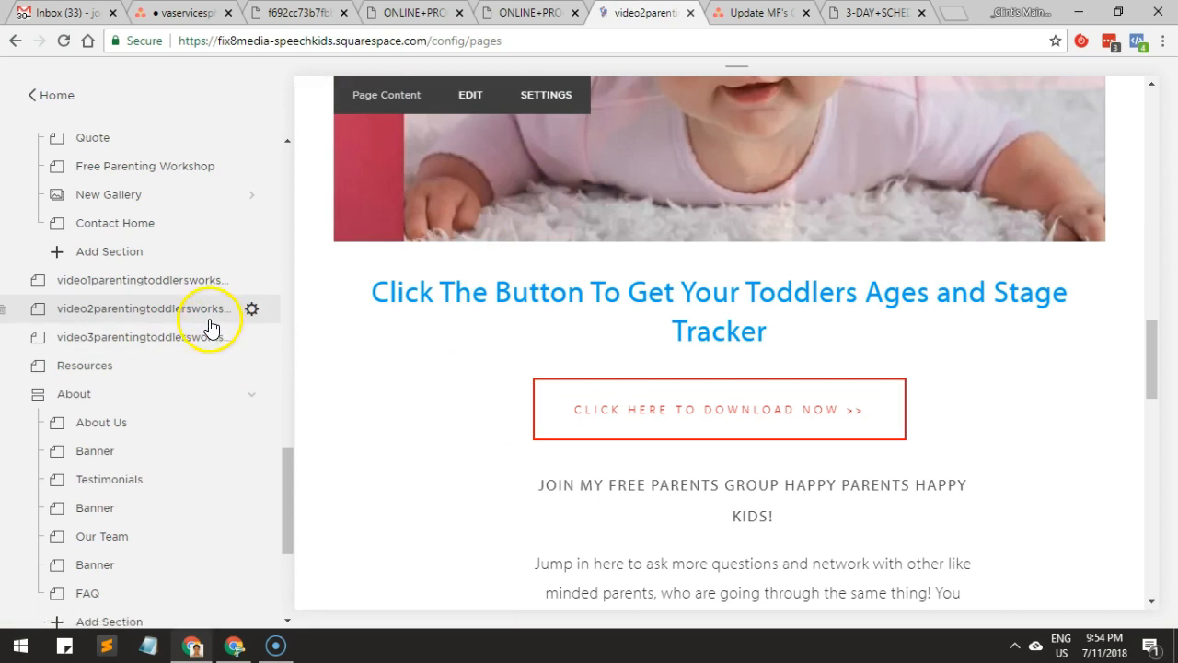
click(185, 309)
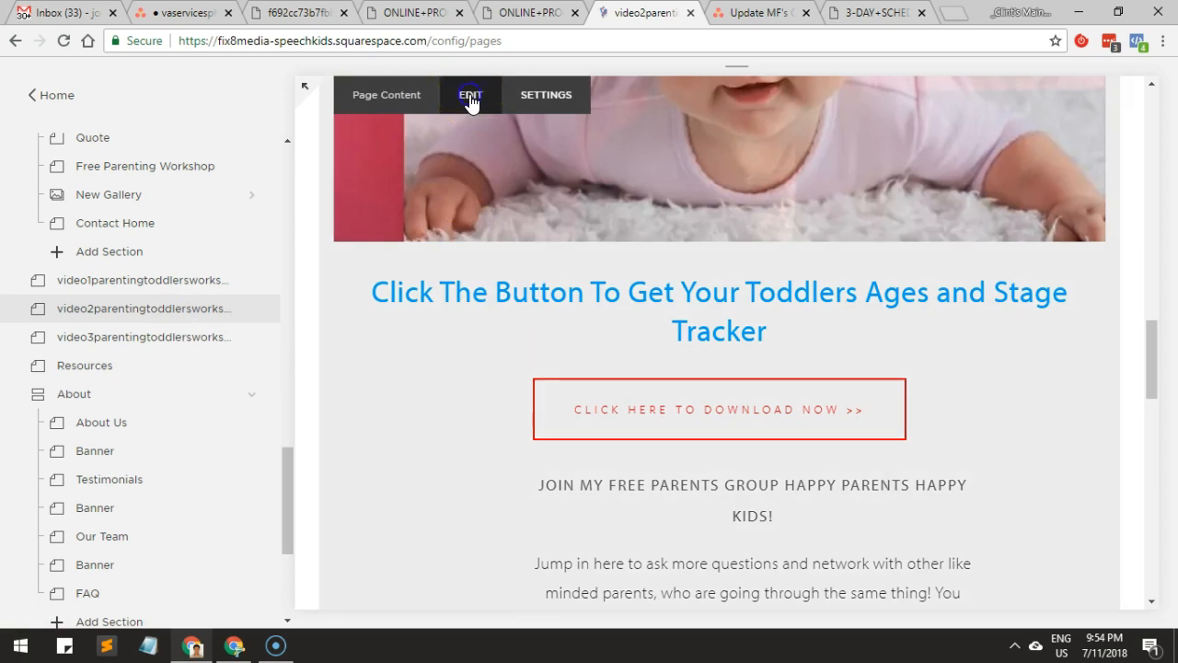
click(469, 97)
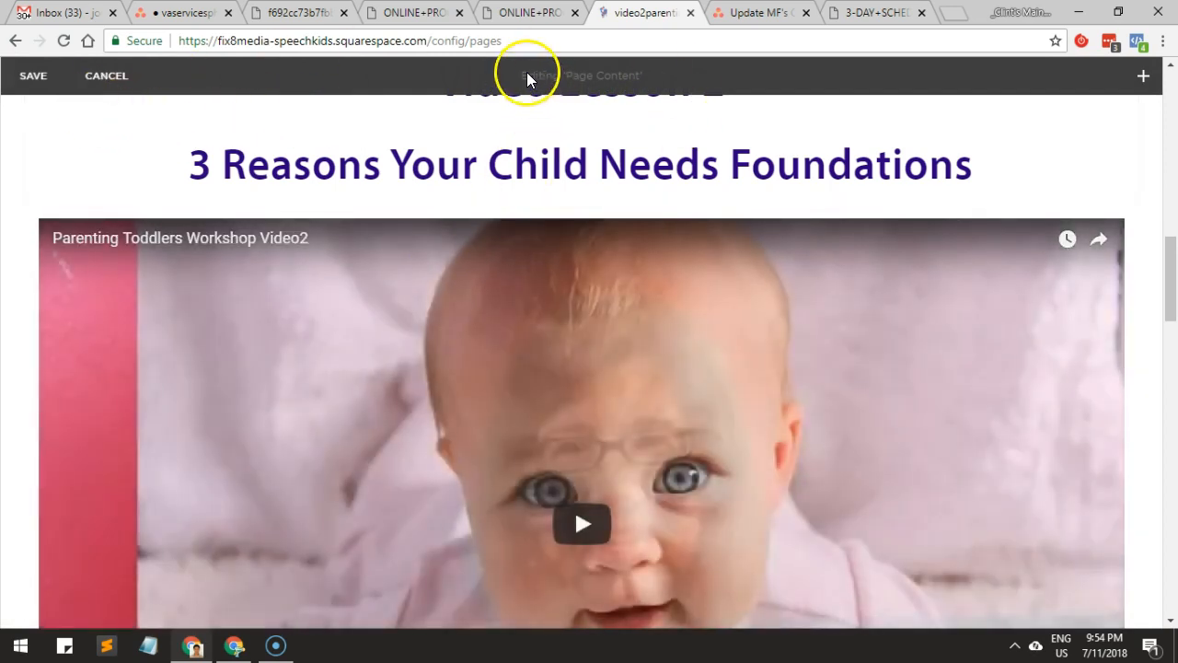
scroll(654, 72, down, 6)
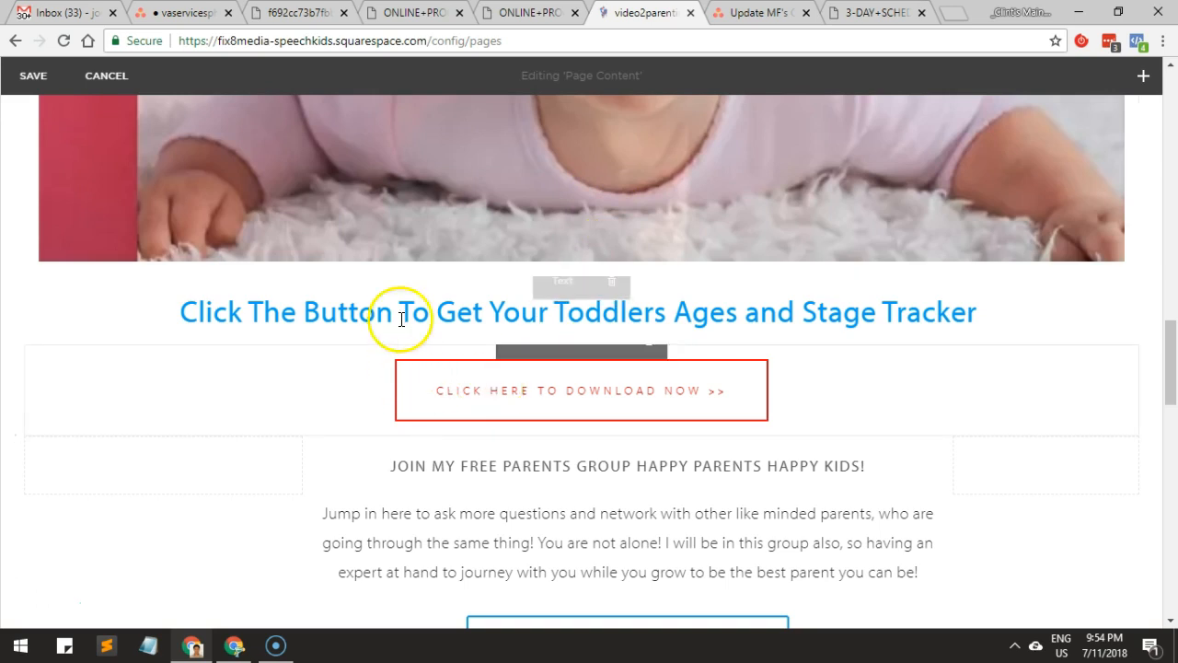
mouse_move(433, 387)
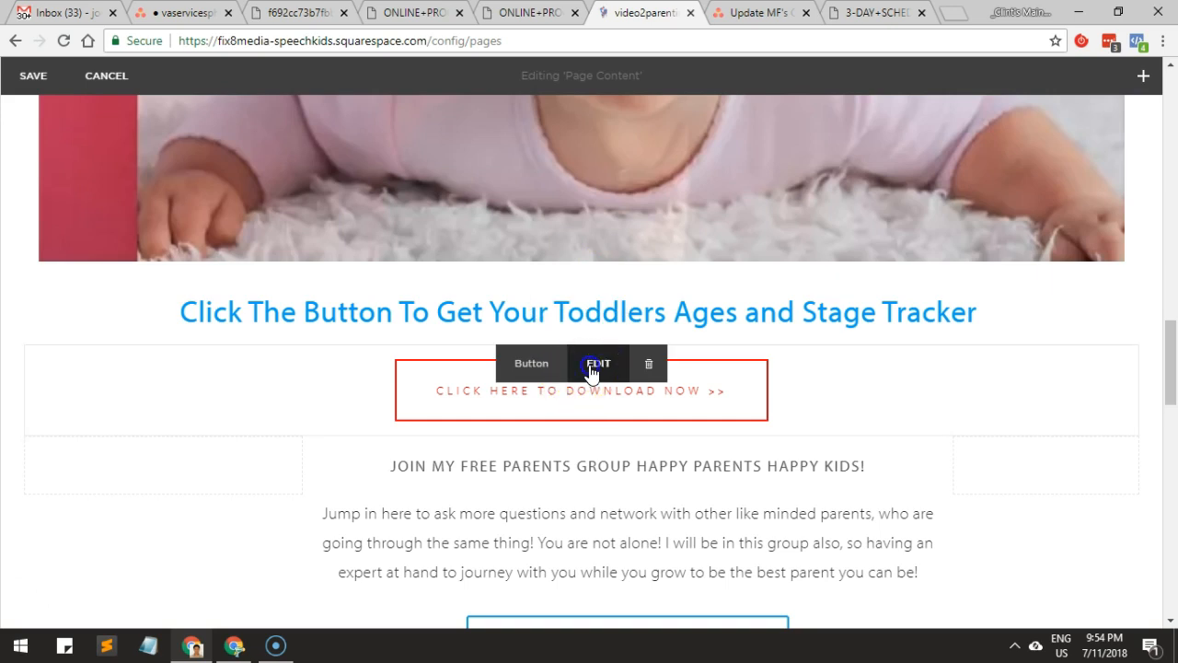
click(596, 364)
scroll(967, 386, down, 1)
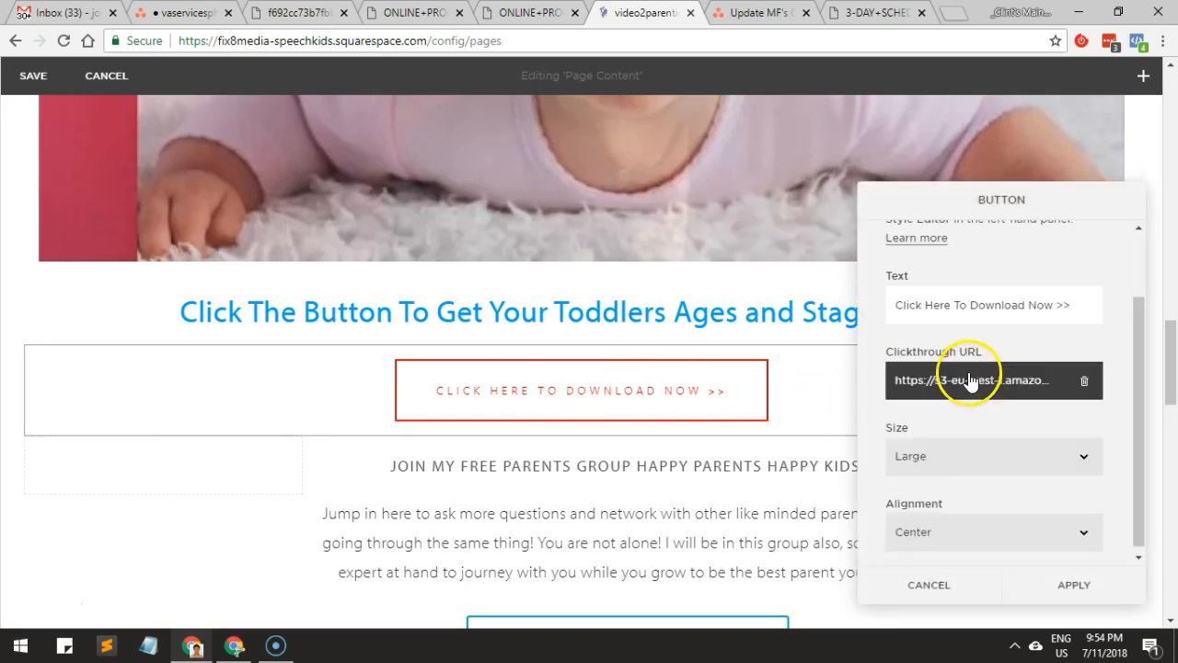
Step: Replace the download button's clickthrough URL with the copied new link, set it to open in a new window, and save the page
click(921, 387)
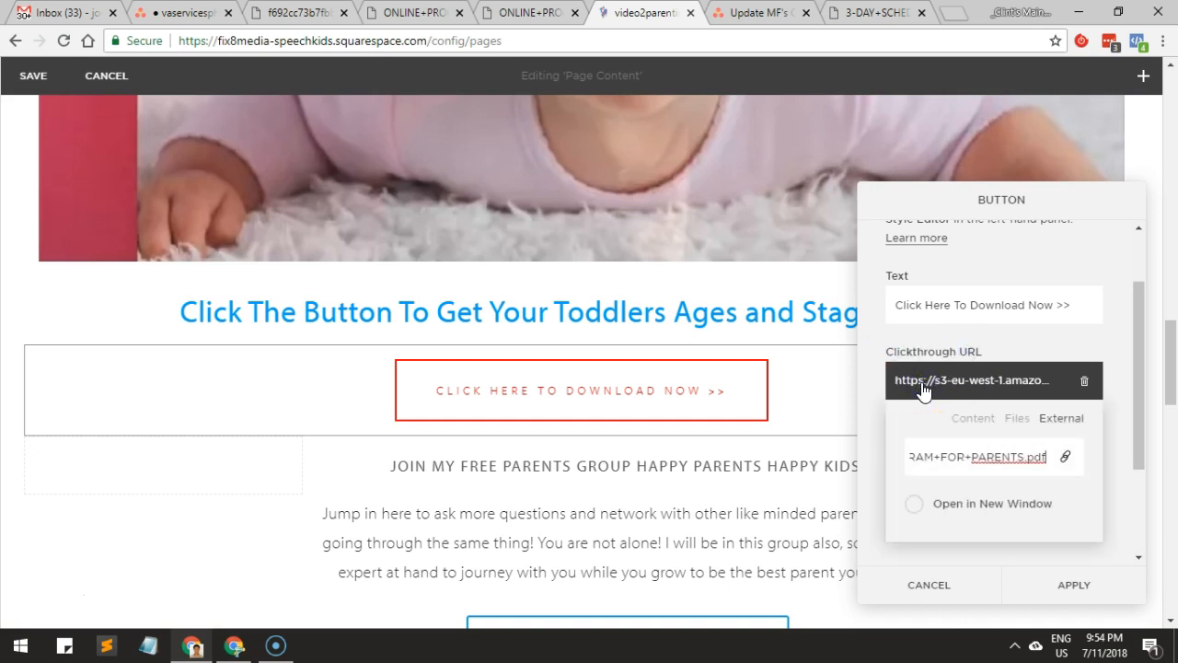
triple_click(970, 446)
key(BackSpace)
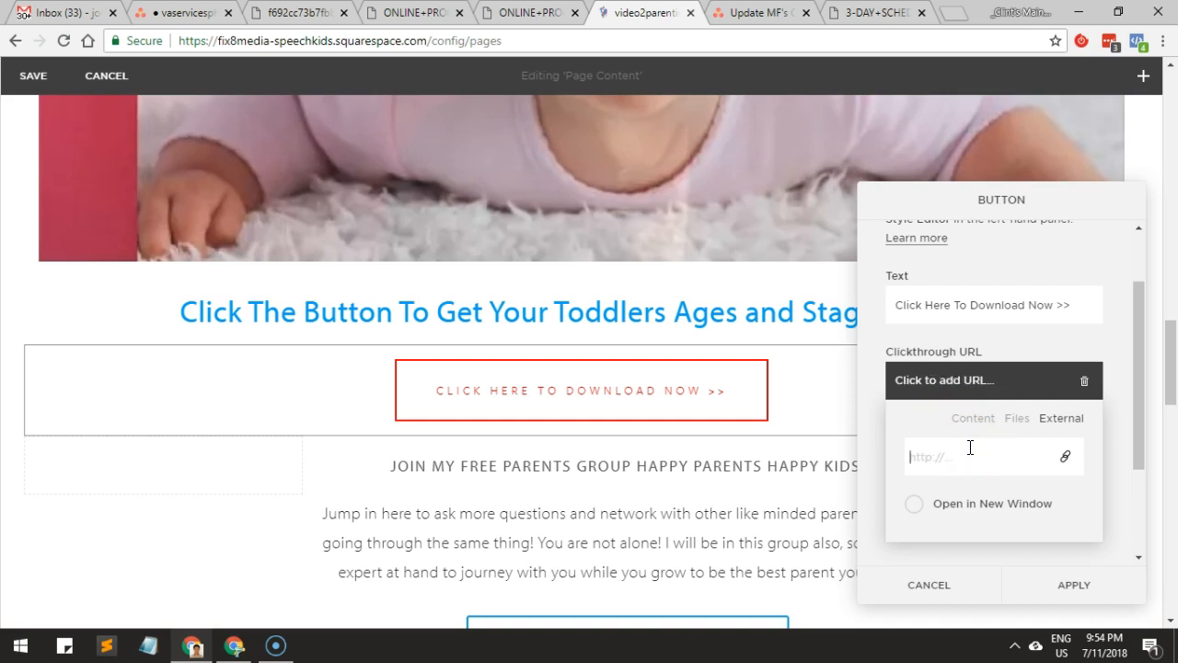
key(ctrl+v)
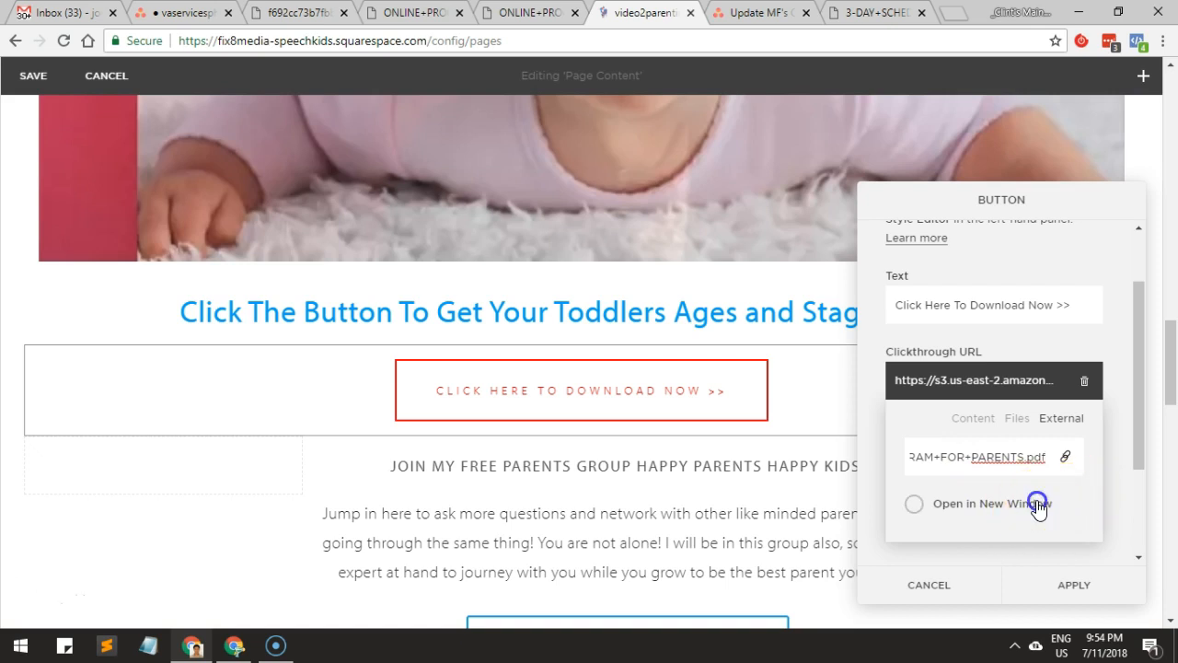
click(1119, 489)
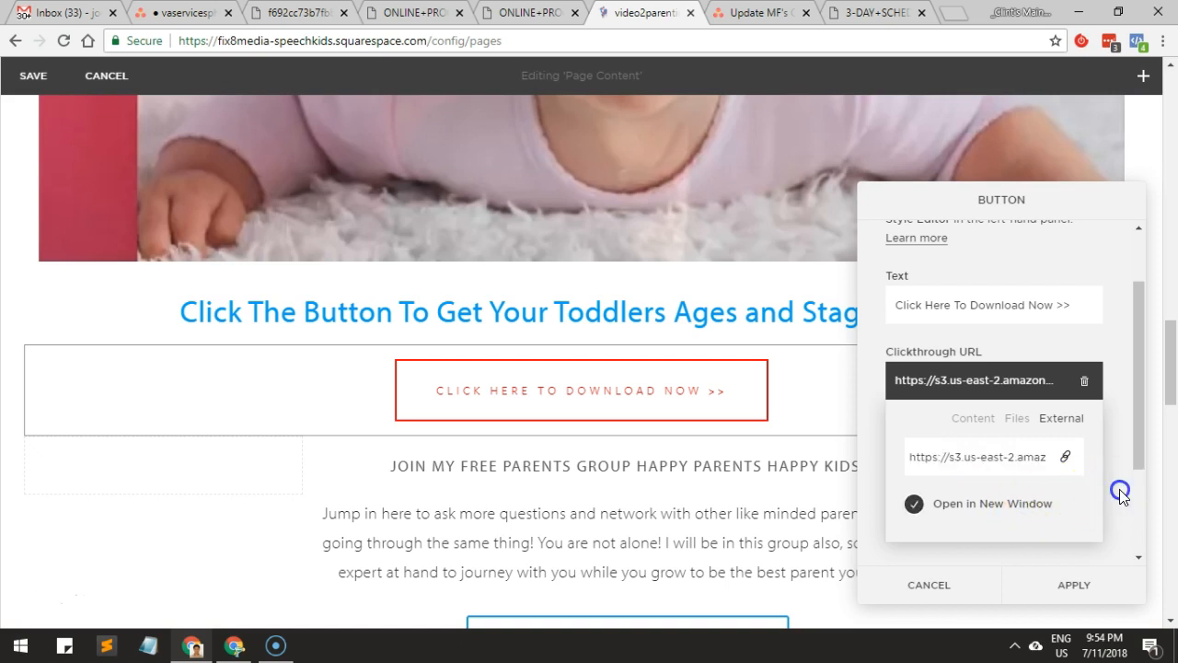
click(1096, 585)
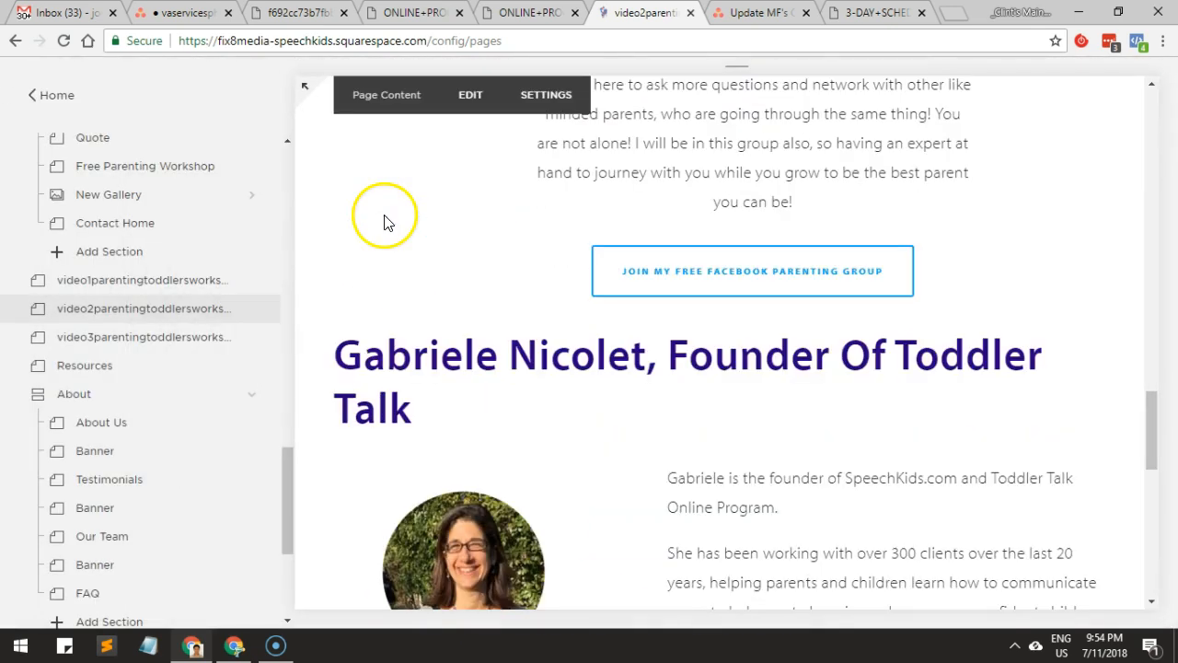
Step: Test the updated Toddlers Ages and Stage Tracker download button and compare the addresses of the old and new document tabs
scroll(626, 230, up, 3)
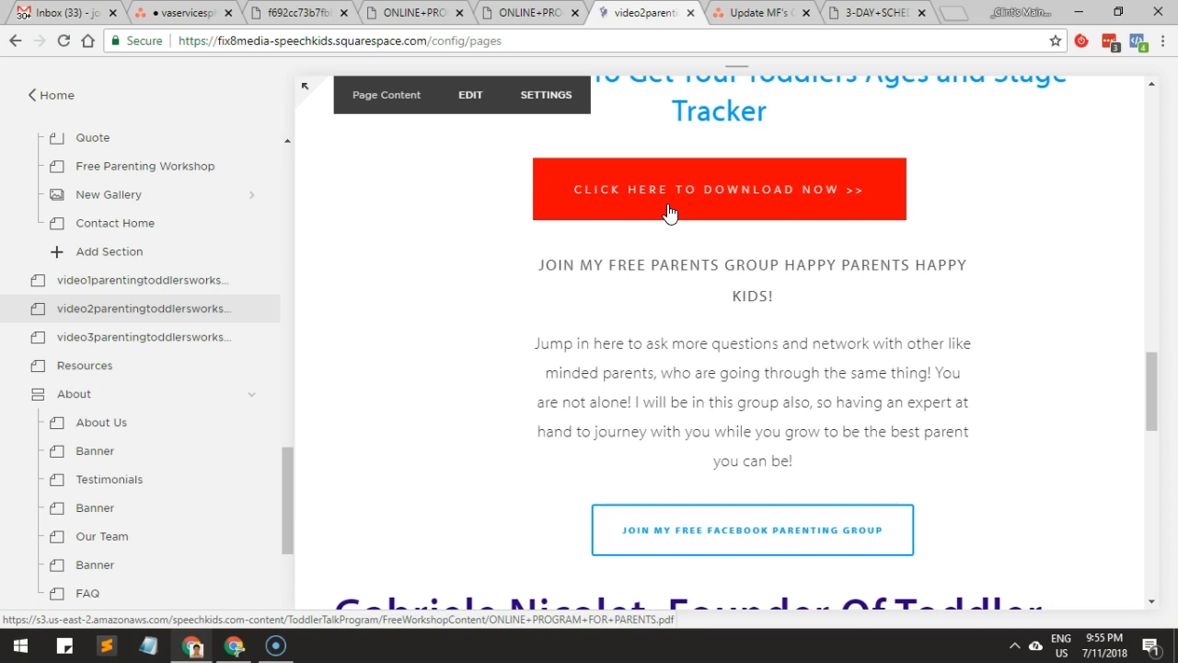
click(668, 213)
click(395, 45)
click(398, 35)
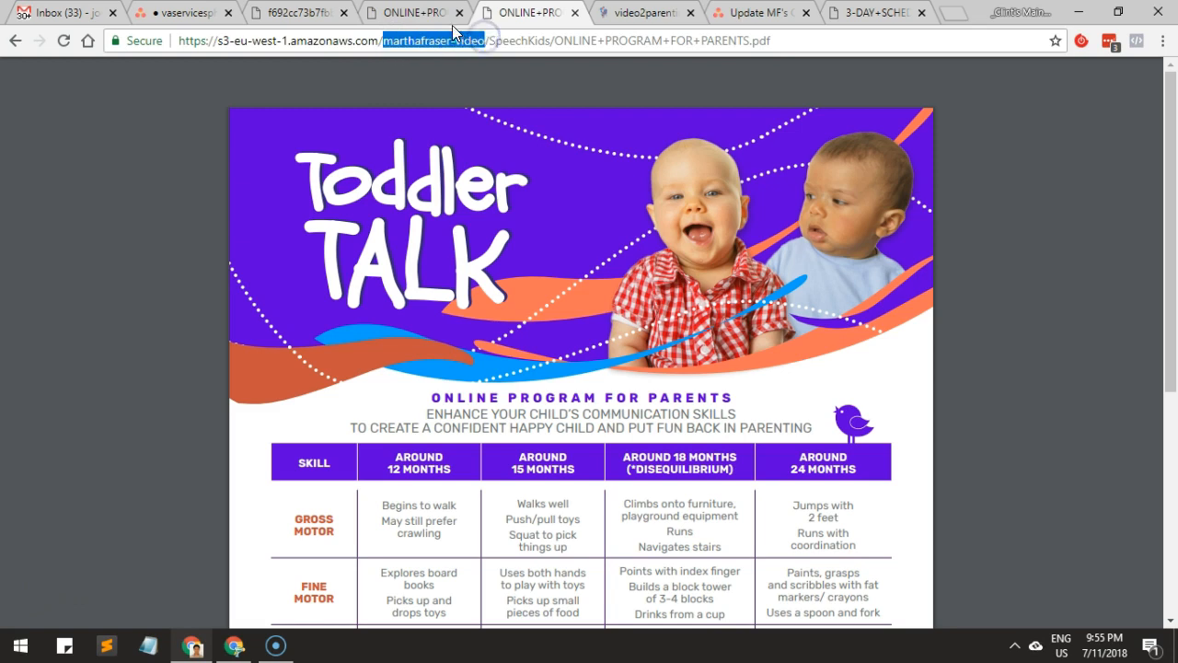
click(417, 14)
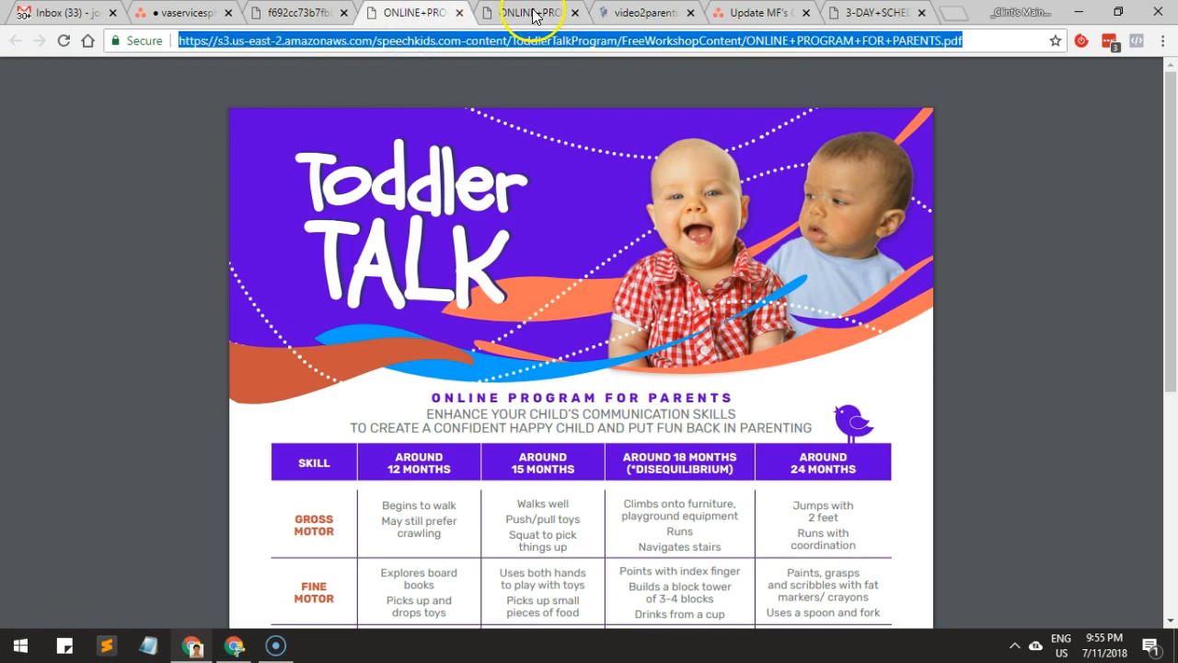
Step: Close the old and new document tabs and mark the ONLINE PROGRAM FOR PARENTS.pdf name in the Free Workshop table
click(459, 13)
click(457, 13)
click(296, 13)
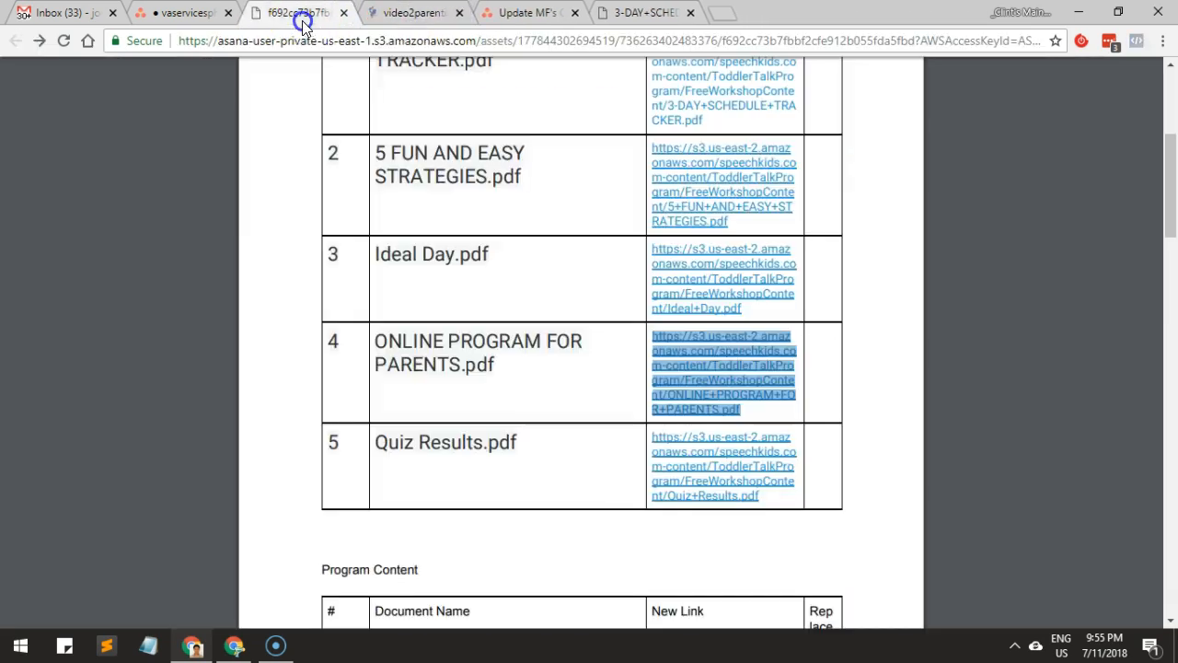
drag(539, 360, 364, 329)
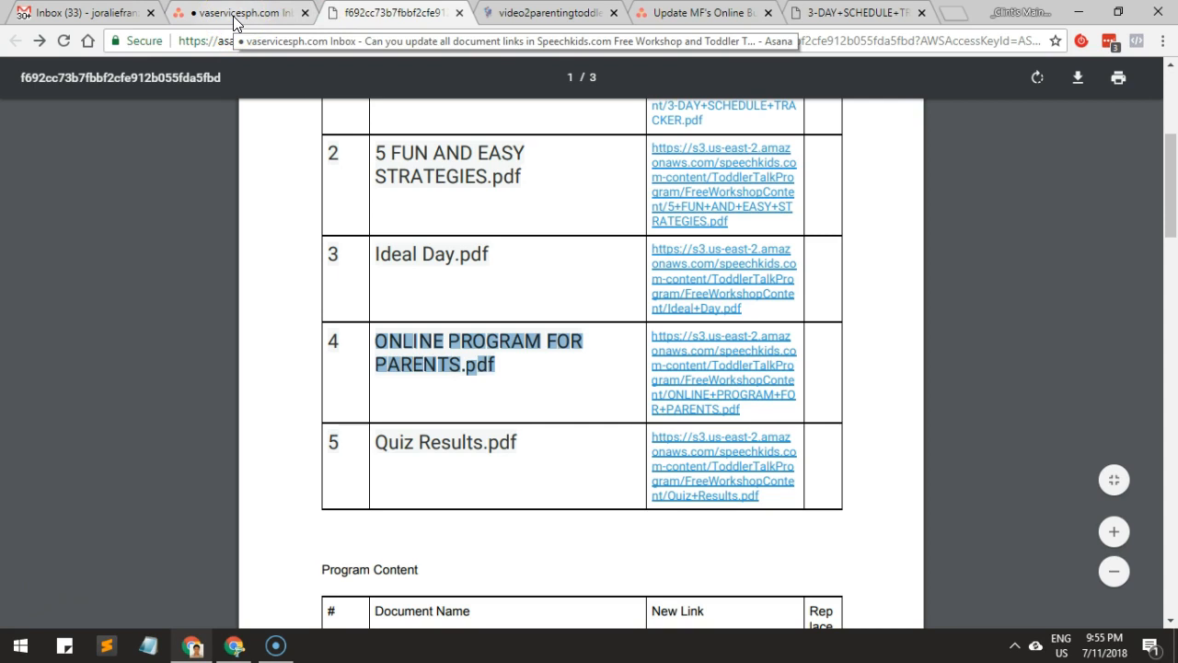
scroll(511, 230, up, 1)
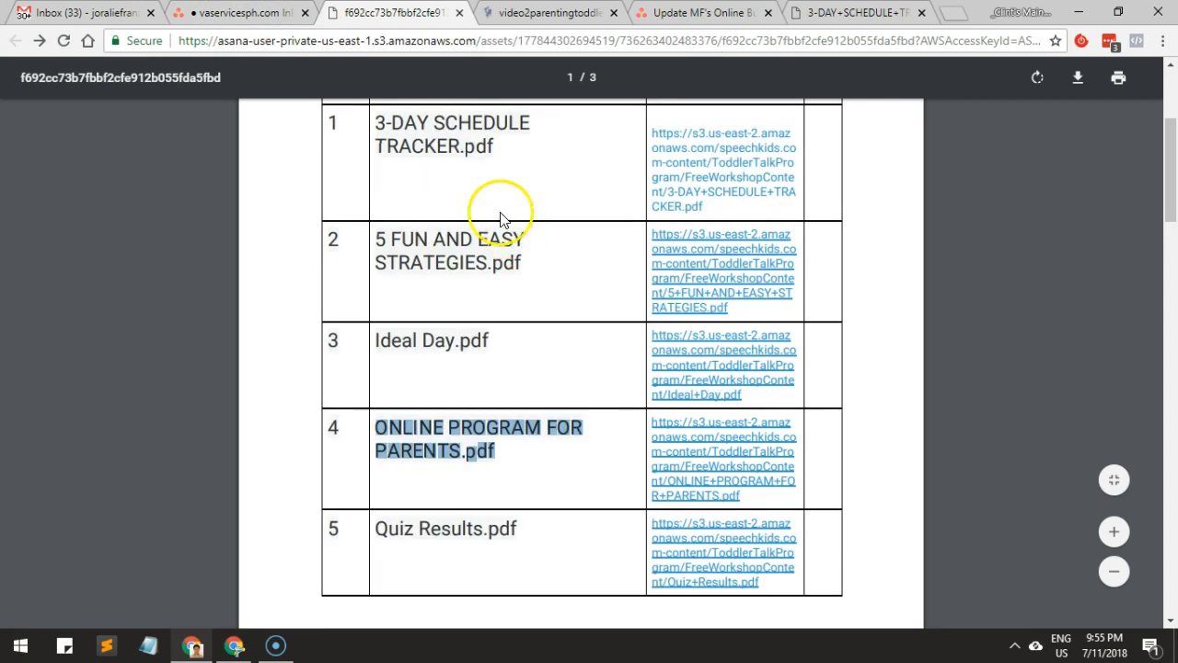
Step: Add a subtask section headed "FREE Content:" to the Speechkids.com document-link task in Asana and start a new subtask below it
click(264, 13)
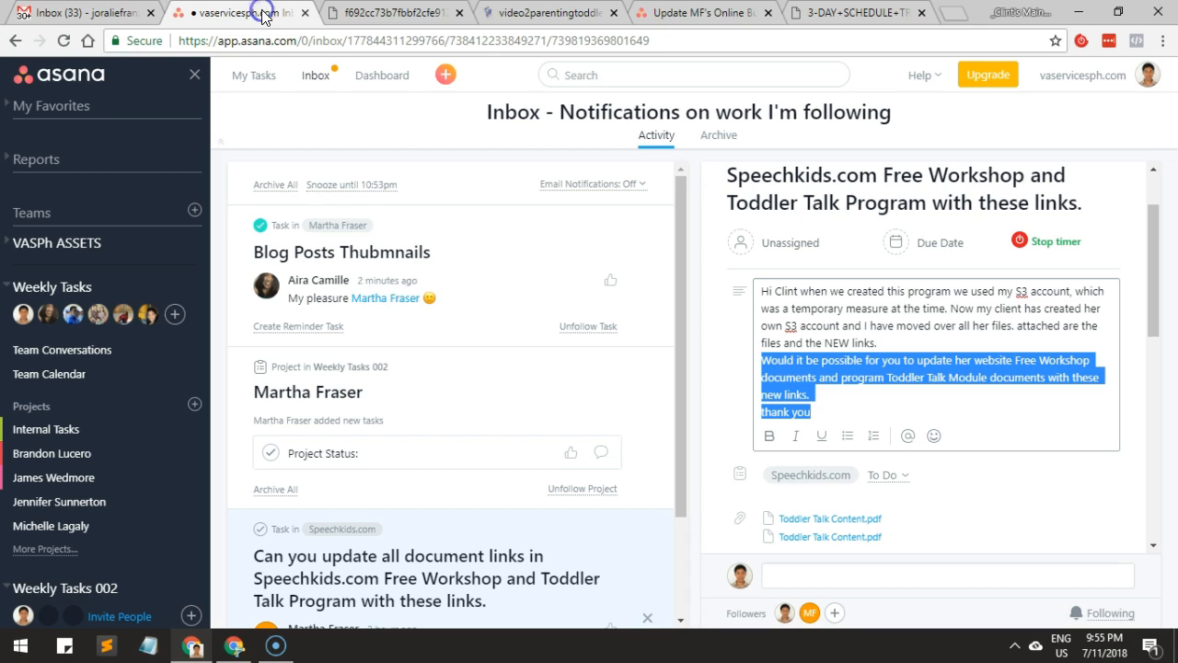
click(732, 358)
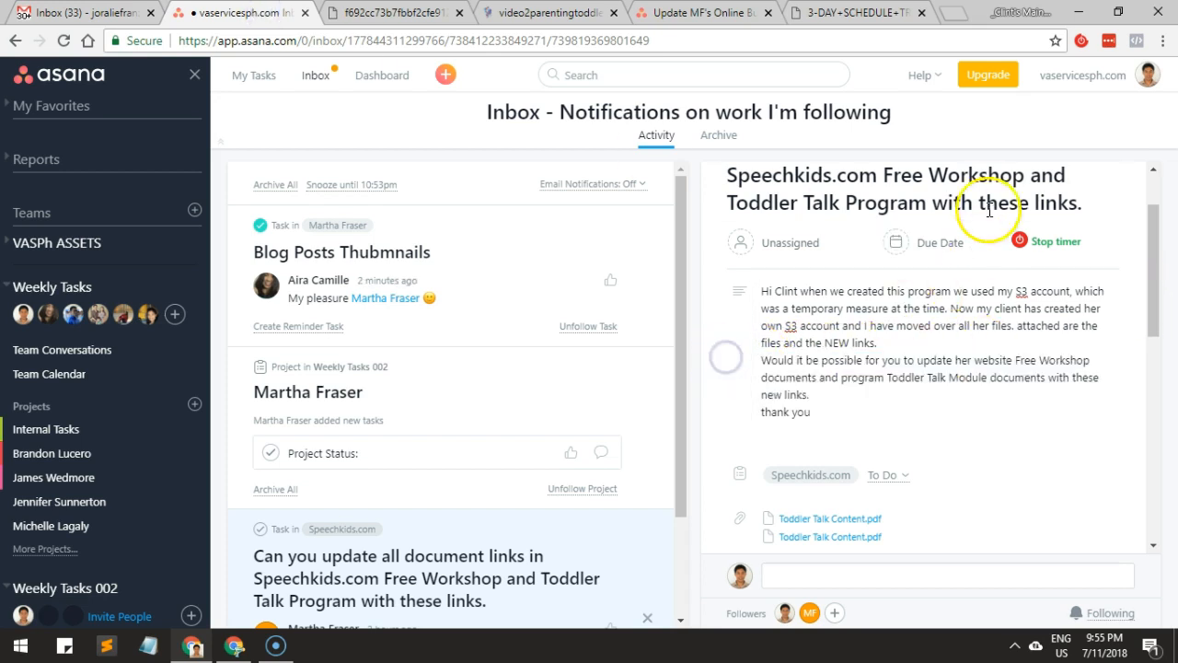
scroll(985, 206, up, 1)
scroll(980, 216, down, 3)
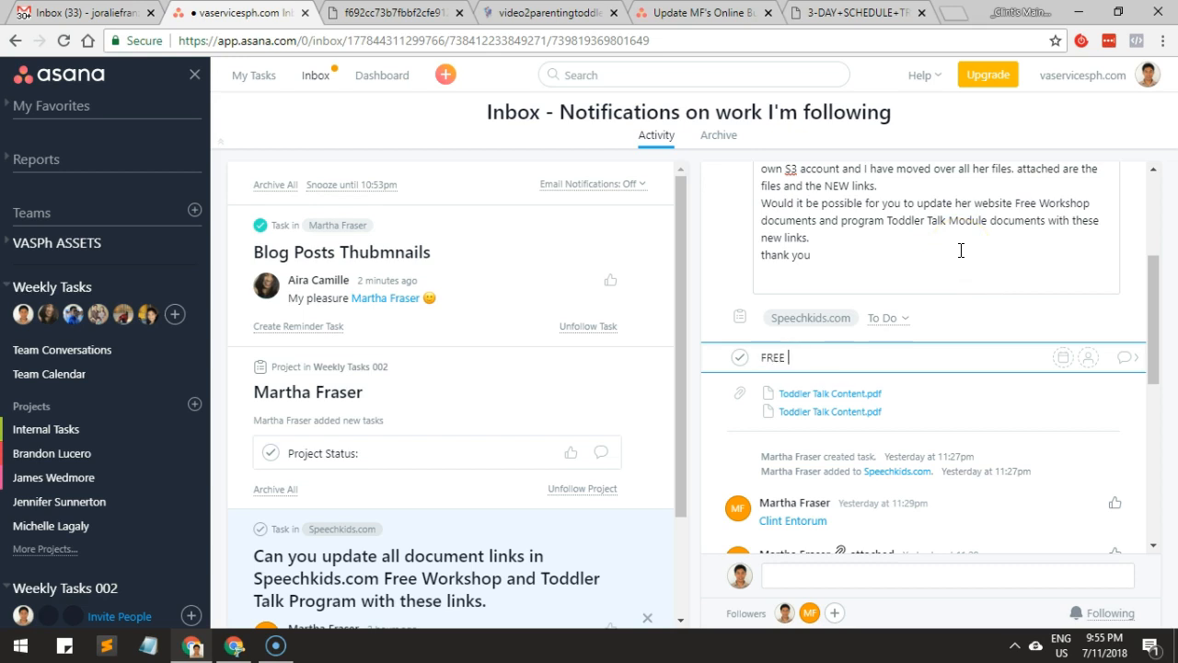
text(ntent:)
key(Return)
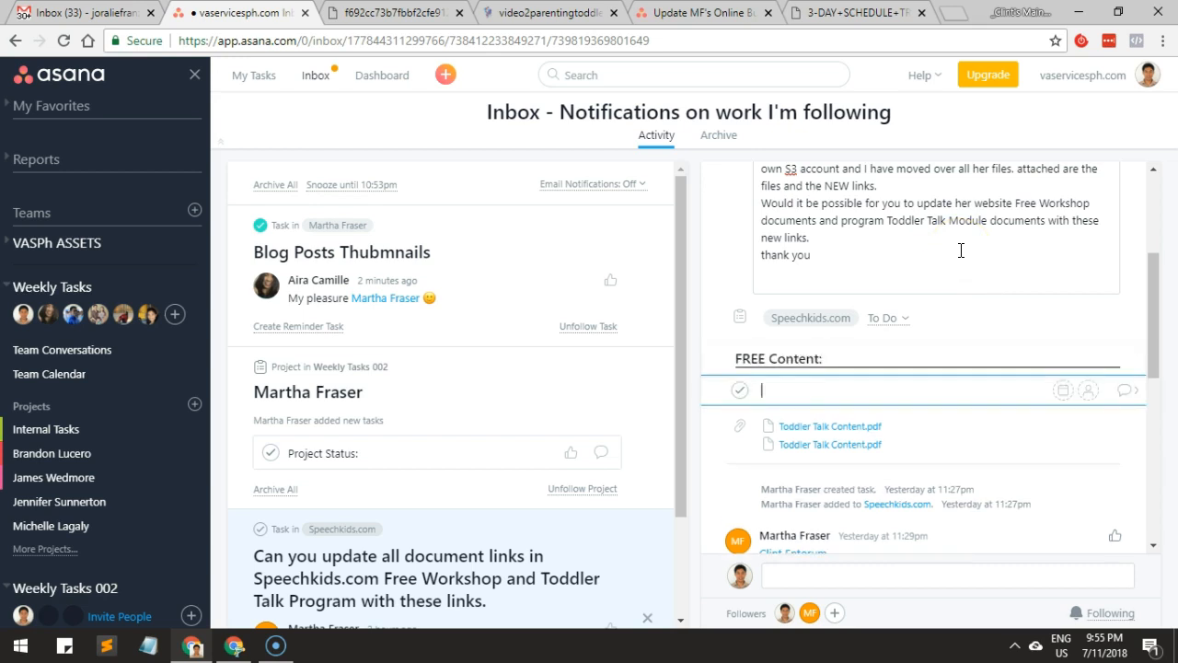
Step: Copy the 3-DAY SCHEDULE TRACKER.pdf name from the Free Workshop table and paste it as a subtask under FREE Content
click(400, 13)
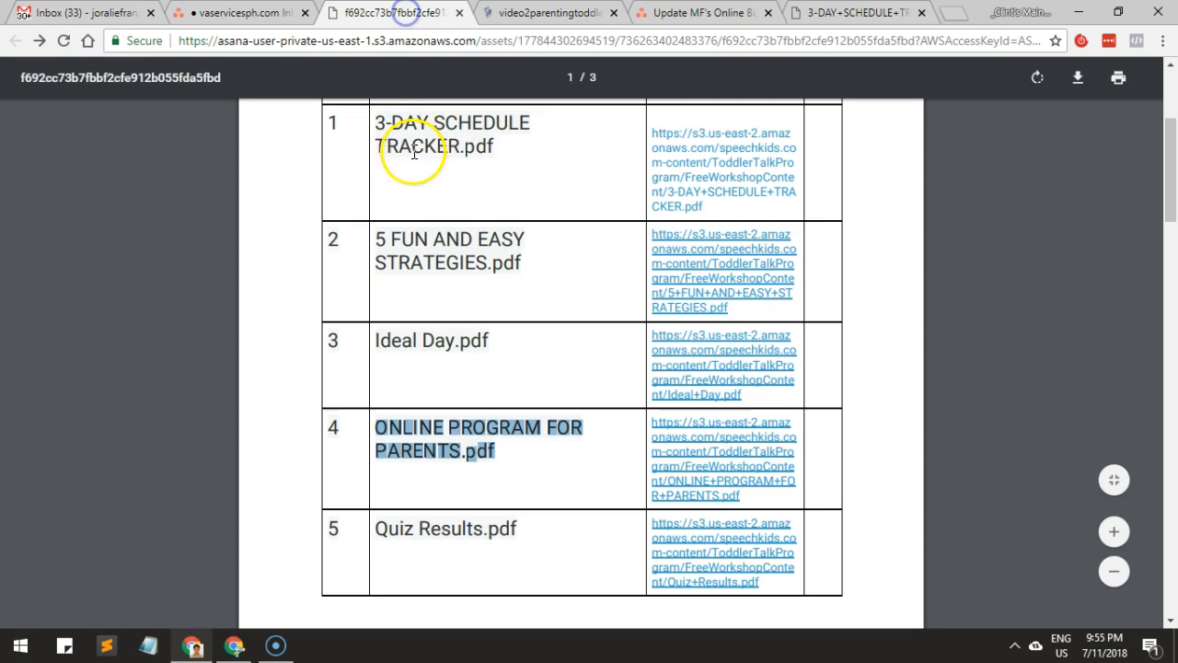
drag(497, 230, 388, 205)
key(ctrl+c)
click(244, 13)
key(ctrl+v)
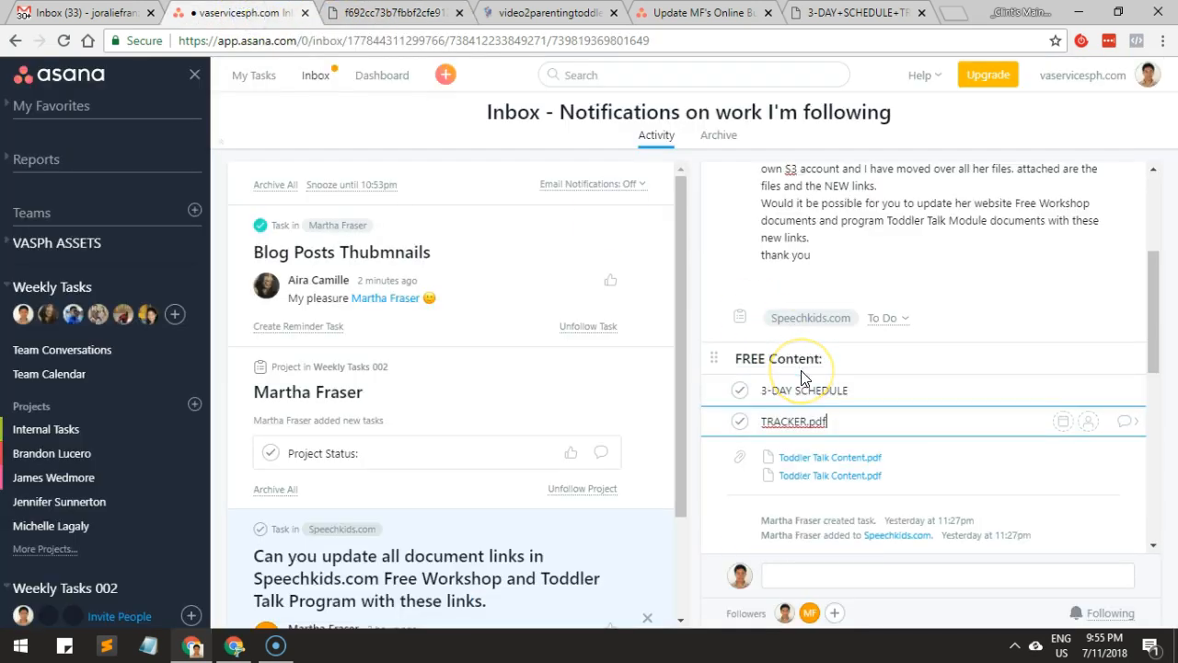
Step: Join the two pasted lines into one subtask named "3-DAY SCHEDULE TRACKER.pdf" and remove the empty extra subtask
key(Up)
key(Down)
key(ctrl+x)
key(ctrl+Up)
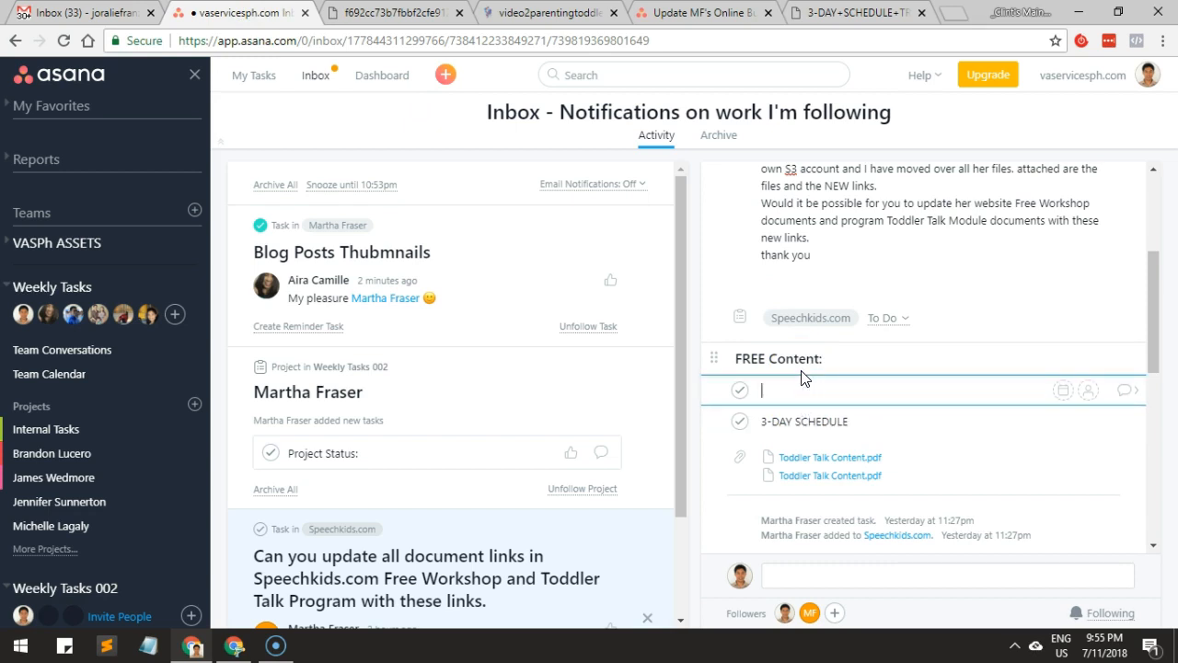
key(Down)
key(Up)
key(Tab)
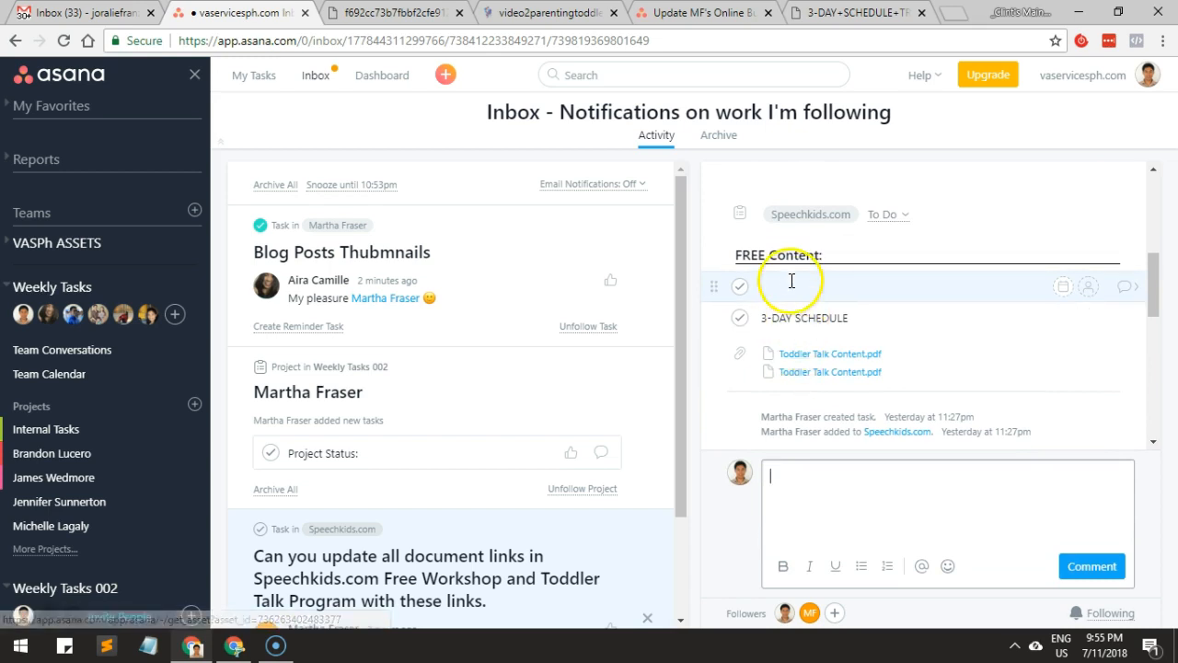
click(792, 284)
key(BackSpace)
key(Down)
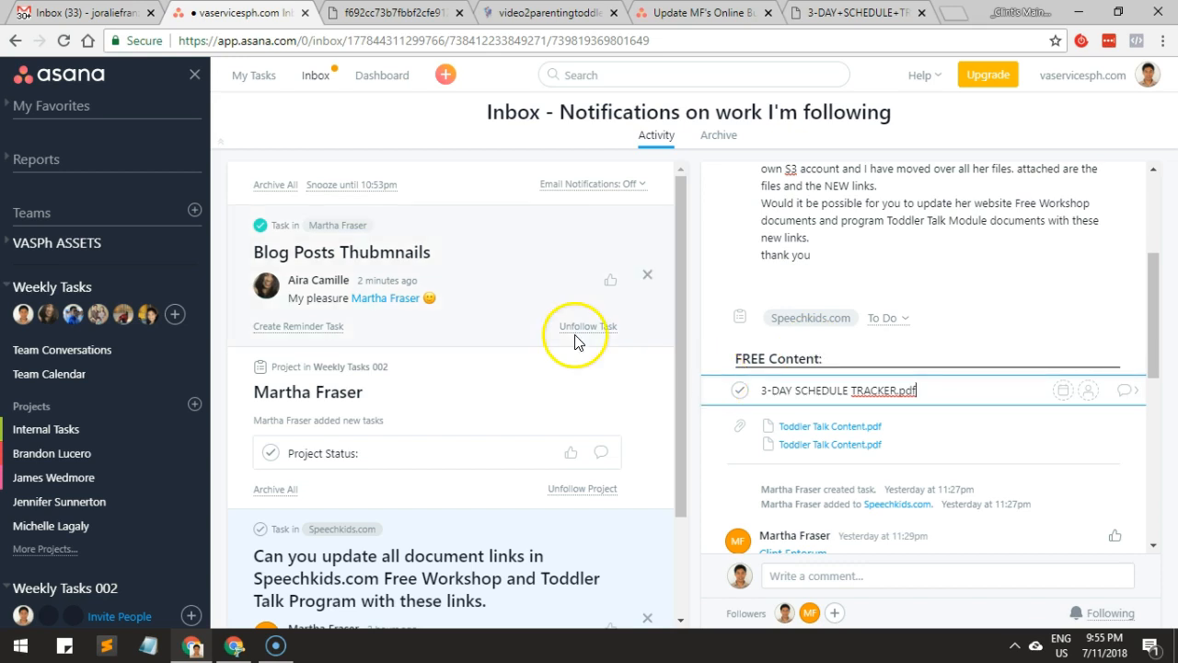
Step: Compose the second document's name in the Run dialog as a single line and add it as subtask "5 FUN AND EASY Strategies.PDF"
click(359, 11)
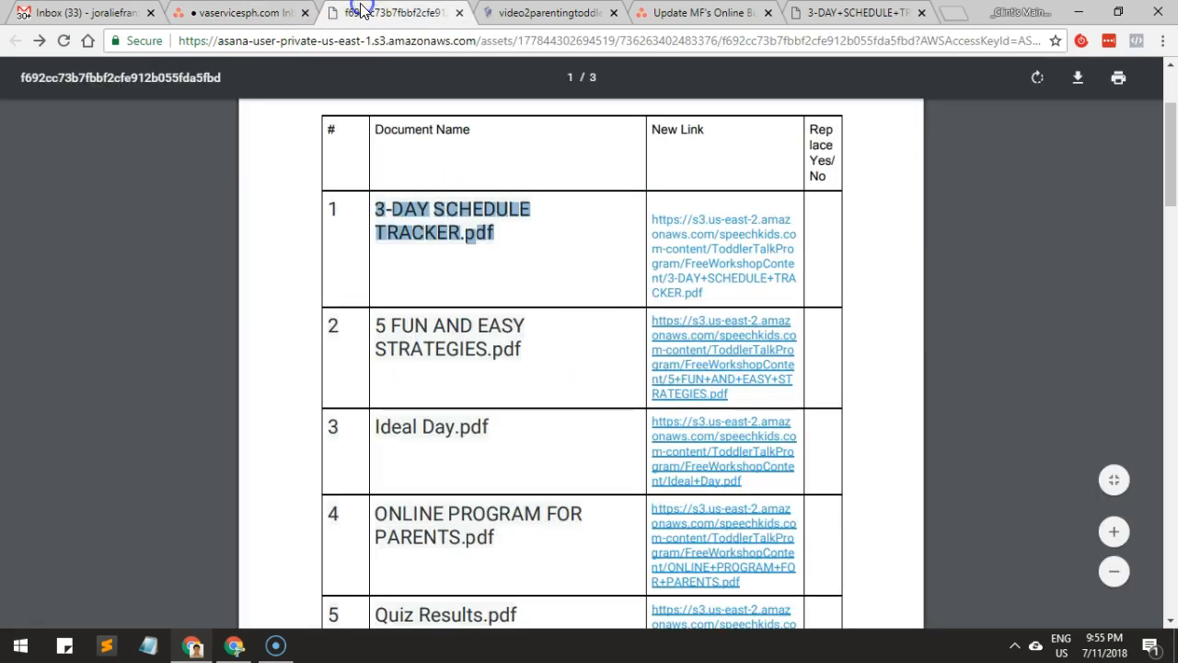
click(389, 327)
drag(389, 327, 524, 355)
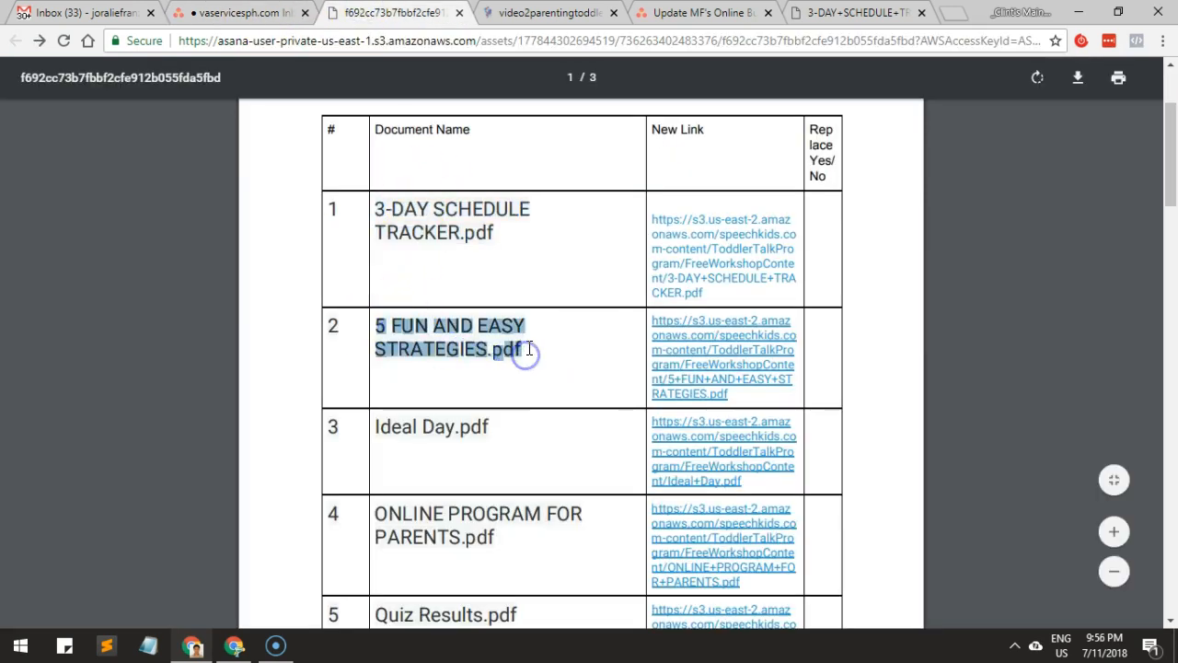
key(super+r)
text(v)
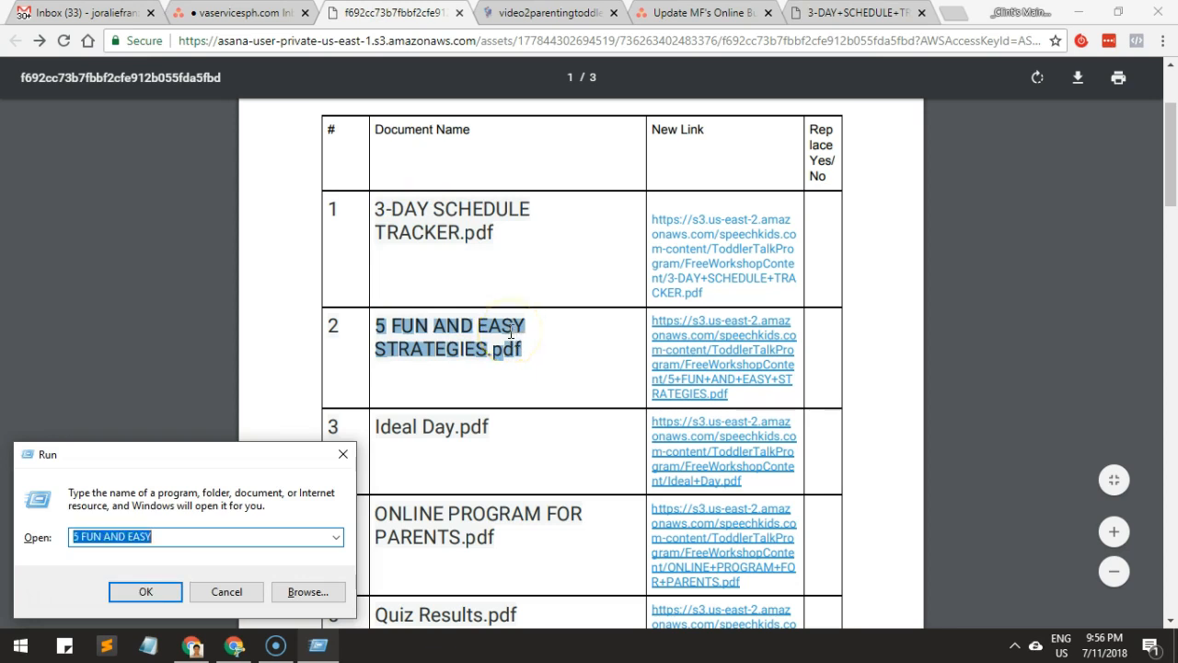
text(ategies.PDF)
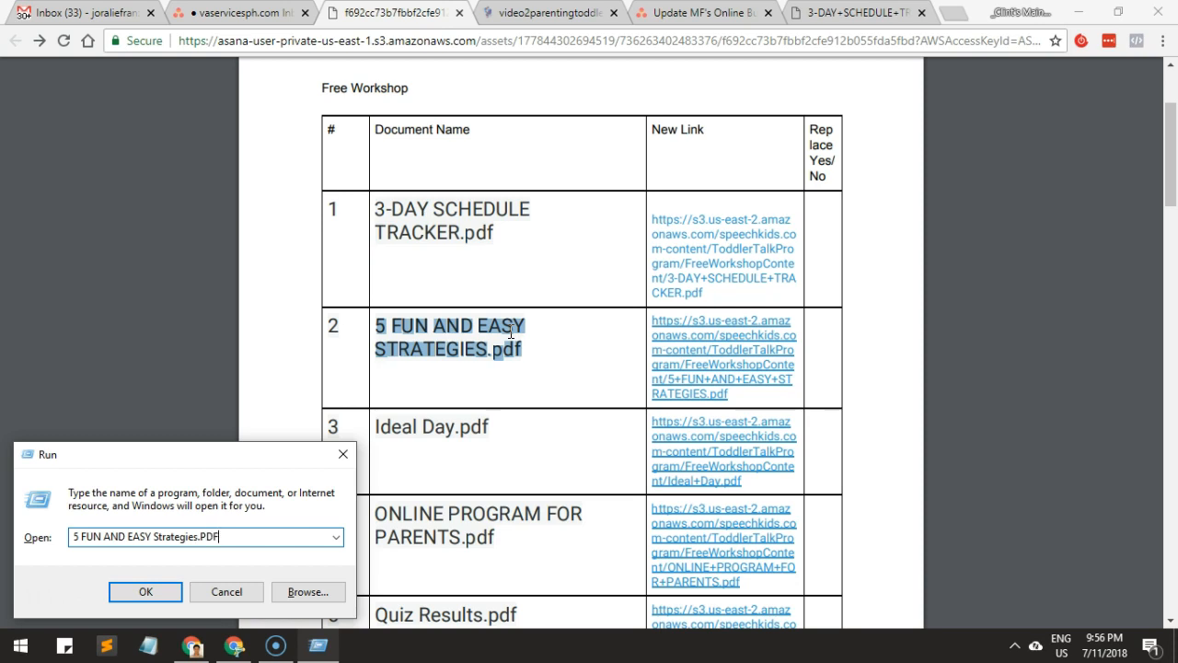
key(ctrl+a)
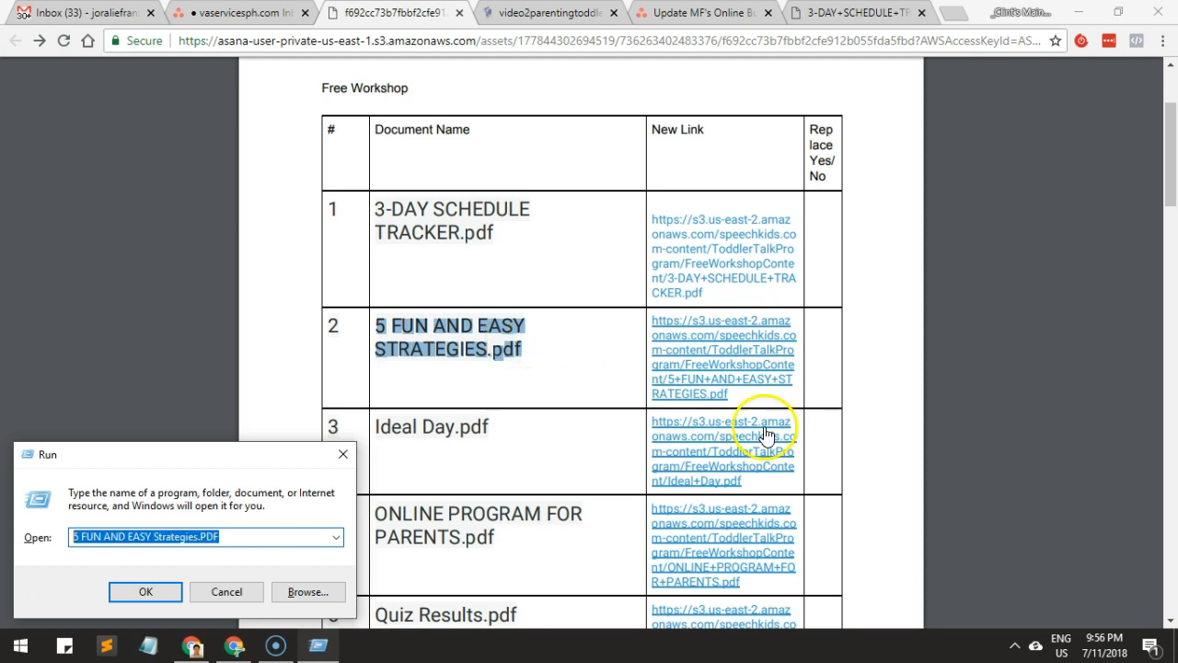
click(262, 13)
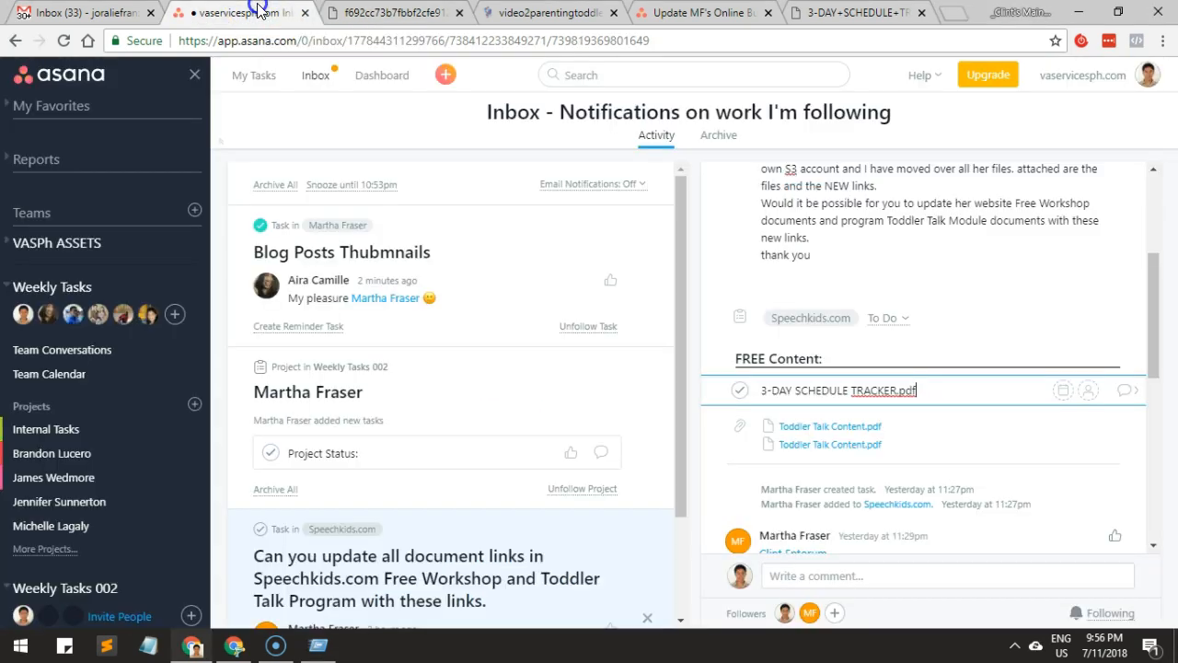
key(Return)
key(ctrl+v)
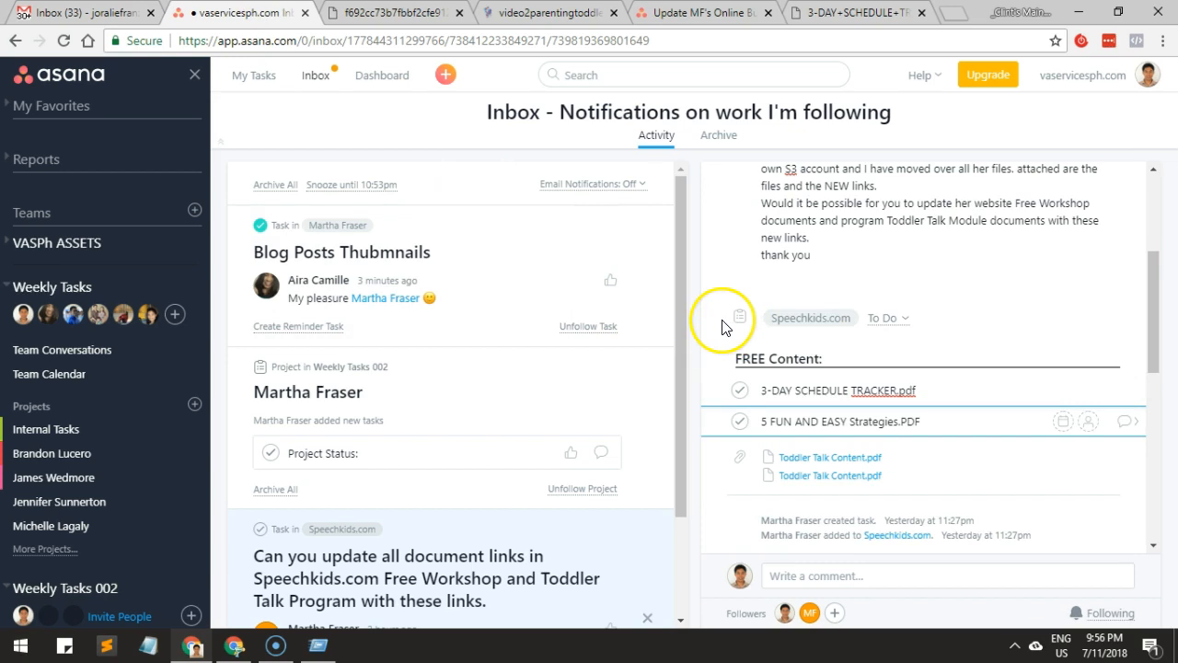
Step: Copy the third document name from the Free Workshop table and add it as subtask "Ideal Day.pdf"
click(377, 13)
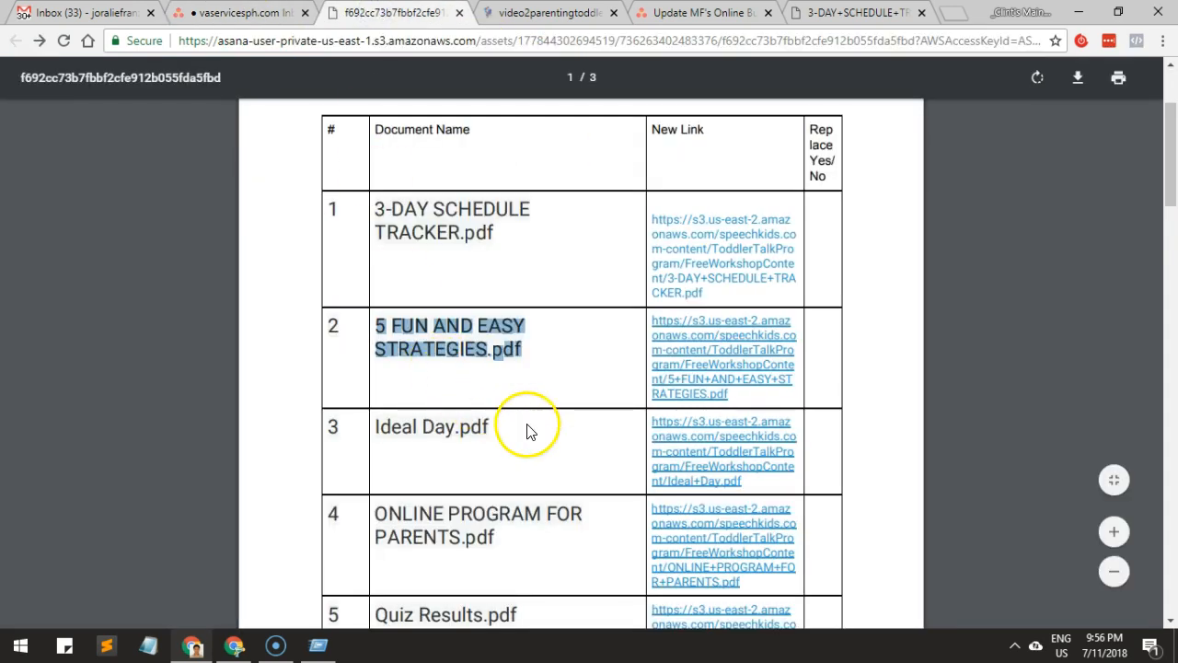
click(411, 426)
drag(442, 423, 497, 423)
key(ctrl+c)
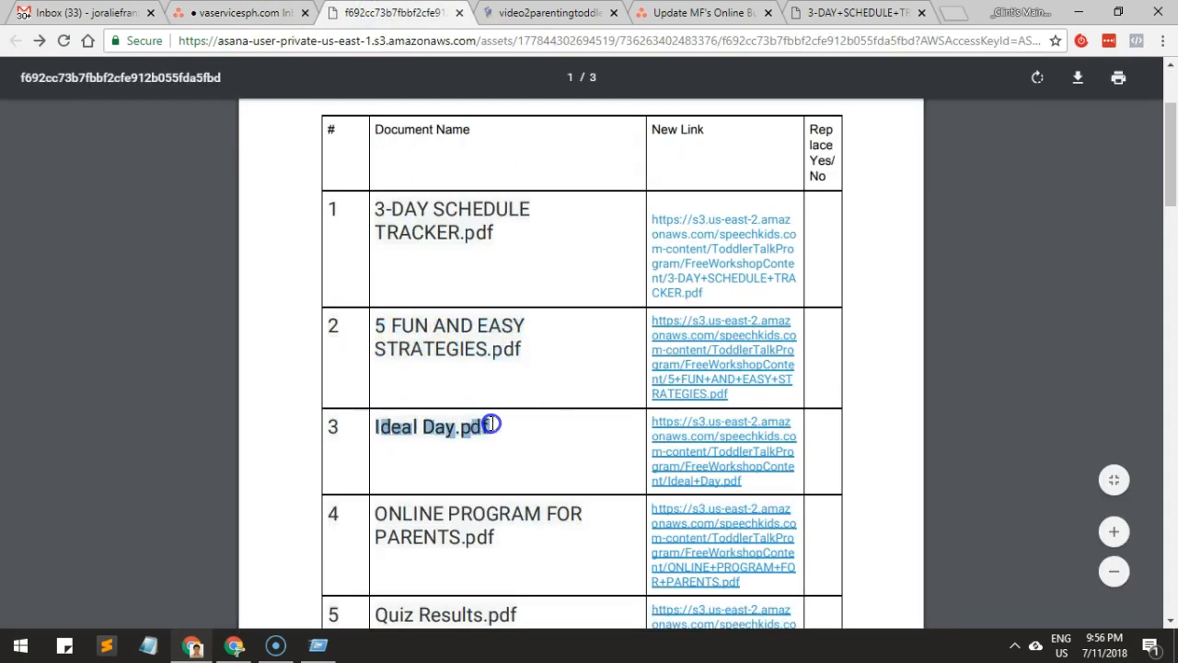
click(244, 15)
click(920, 422)
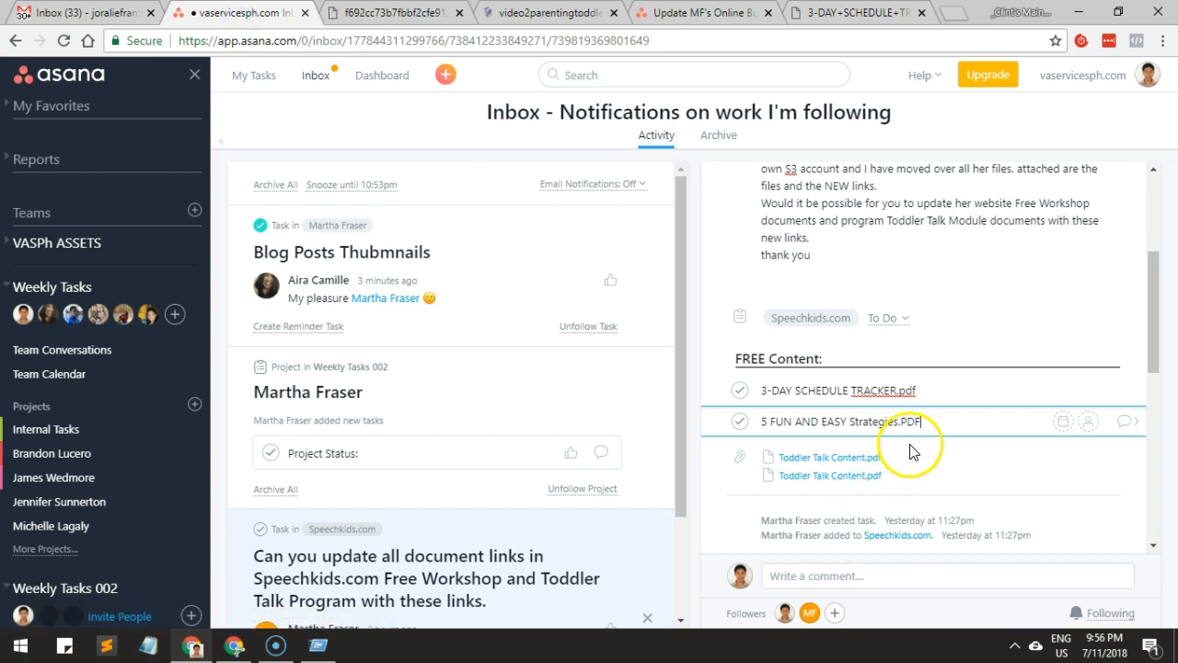
key(Return)
key(ctrl+v)
Step: Start a subtask below Ideal Day.pdf and write the fourth document's name in the Run dialog as "ONLINE PROGRAM FOR PARENT.PDF"
click(348, 15)
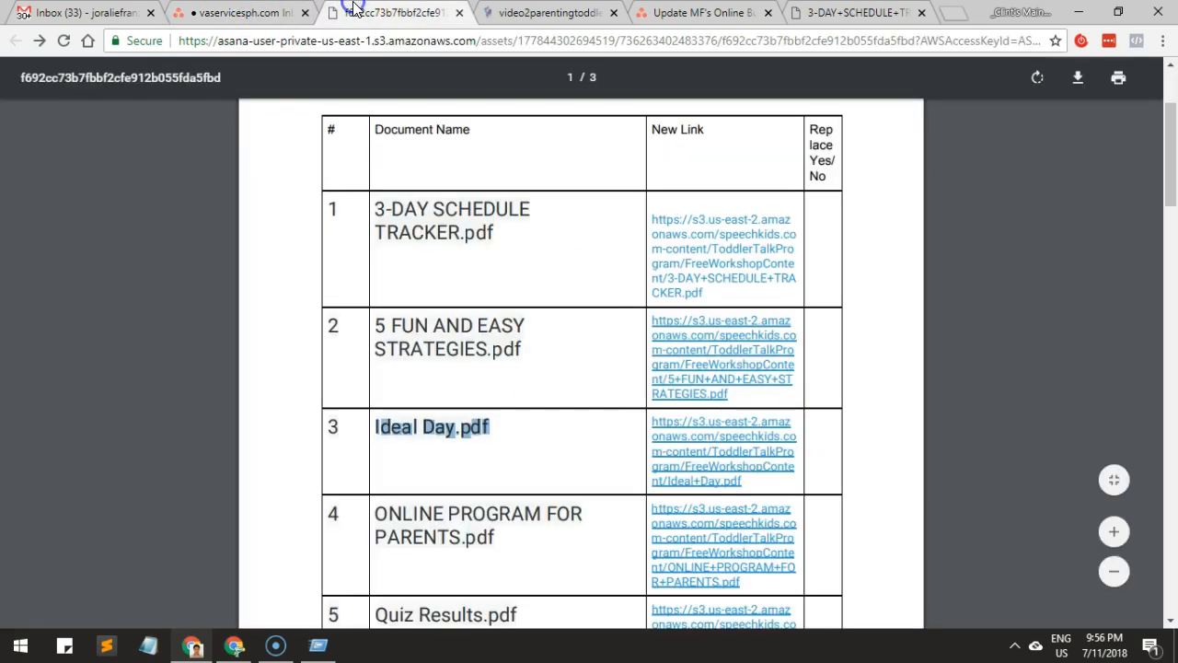
scroll(363, 488, down, 1)
drag(492, 464, 379, 427)
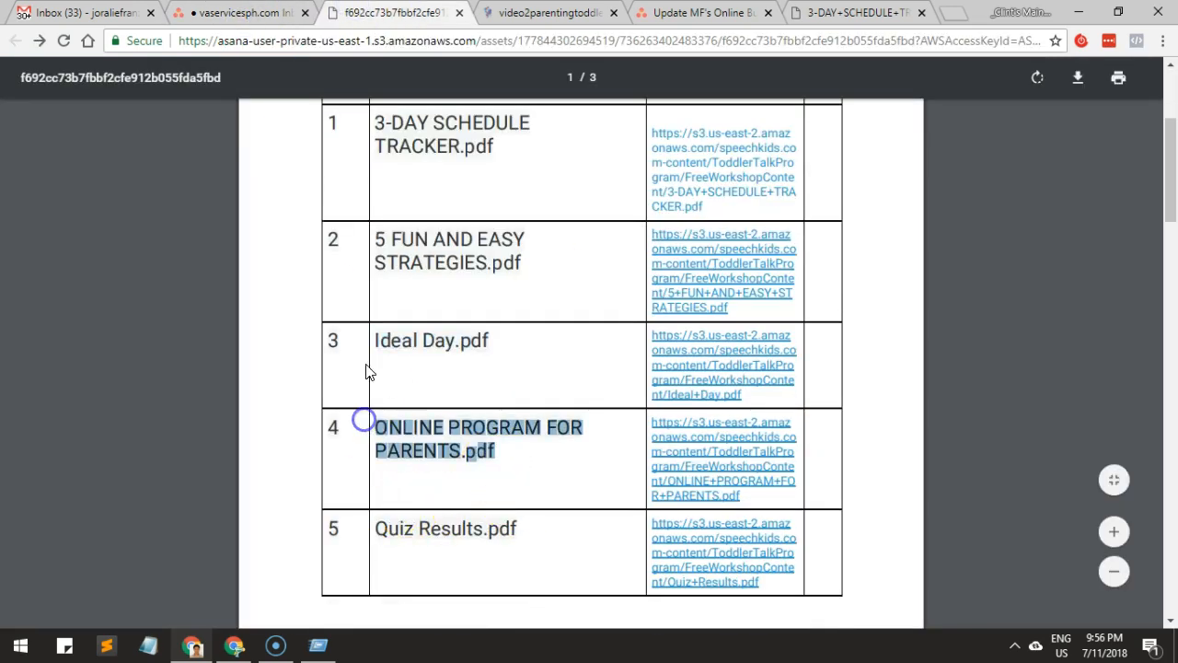
click(244, 15)
click(860, 454)
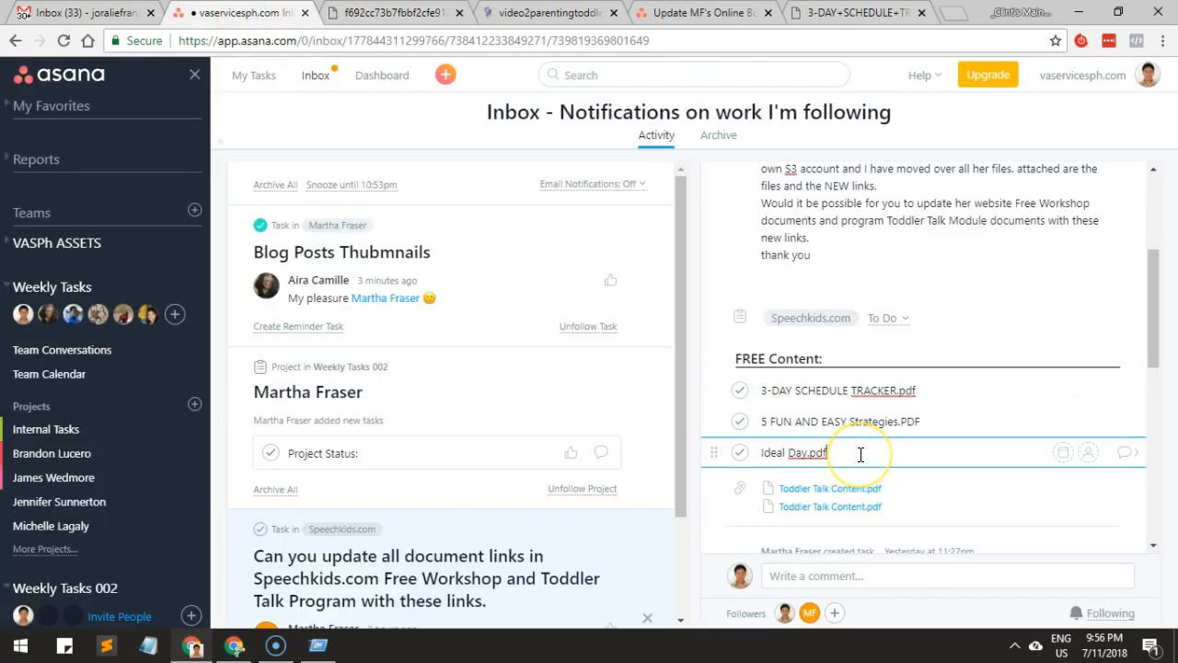
key(Return)
key(super+r)
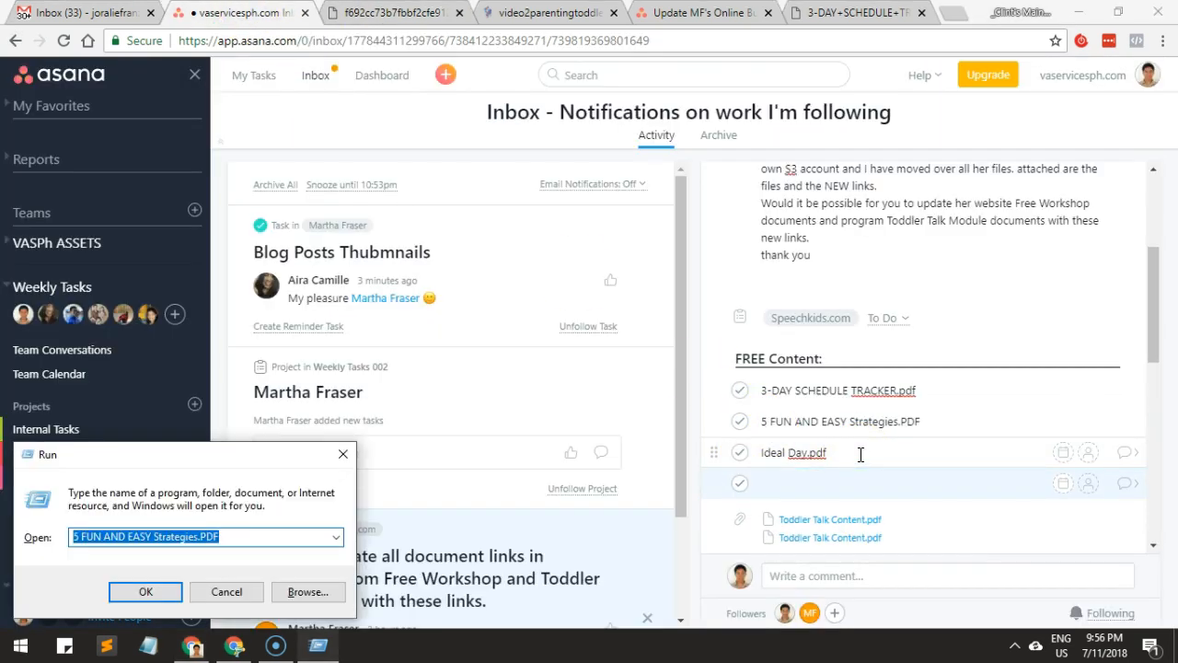
text(ONLINE PROGRAM FOR)
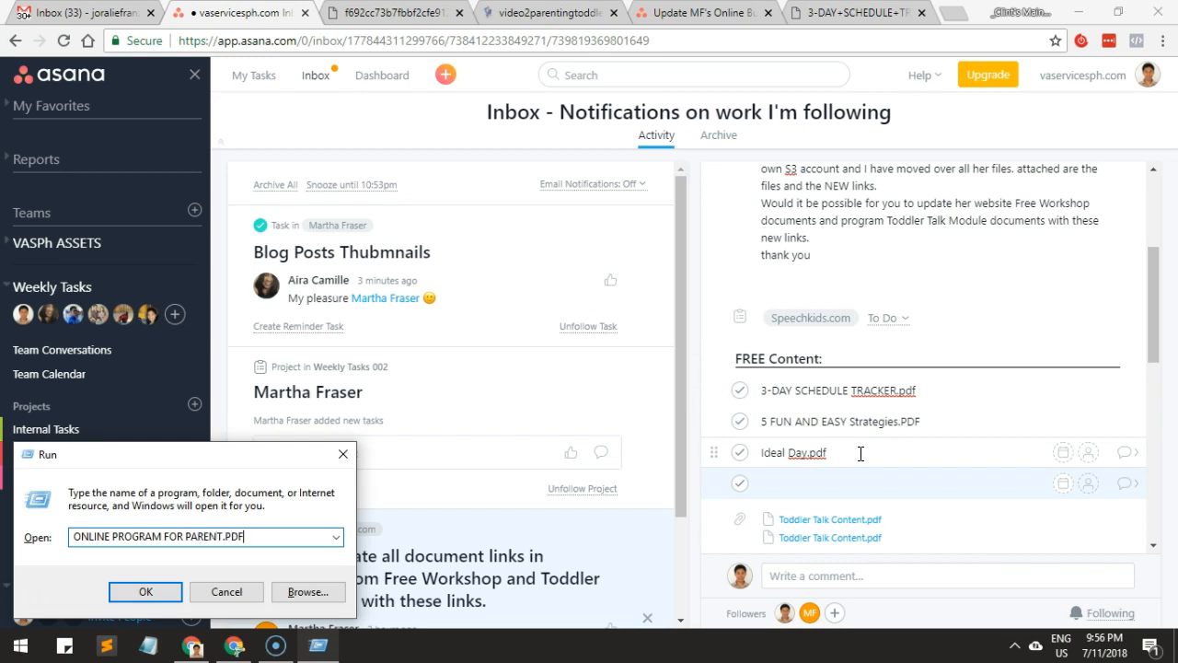
Step: Check the fourth name against the table, correct it to "ONLINE PROGRAM FOR PARENTS.PDF", and paste it into the empty subtask
click(396, 13)
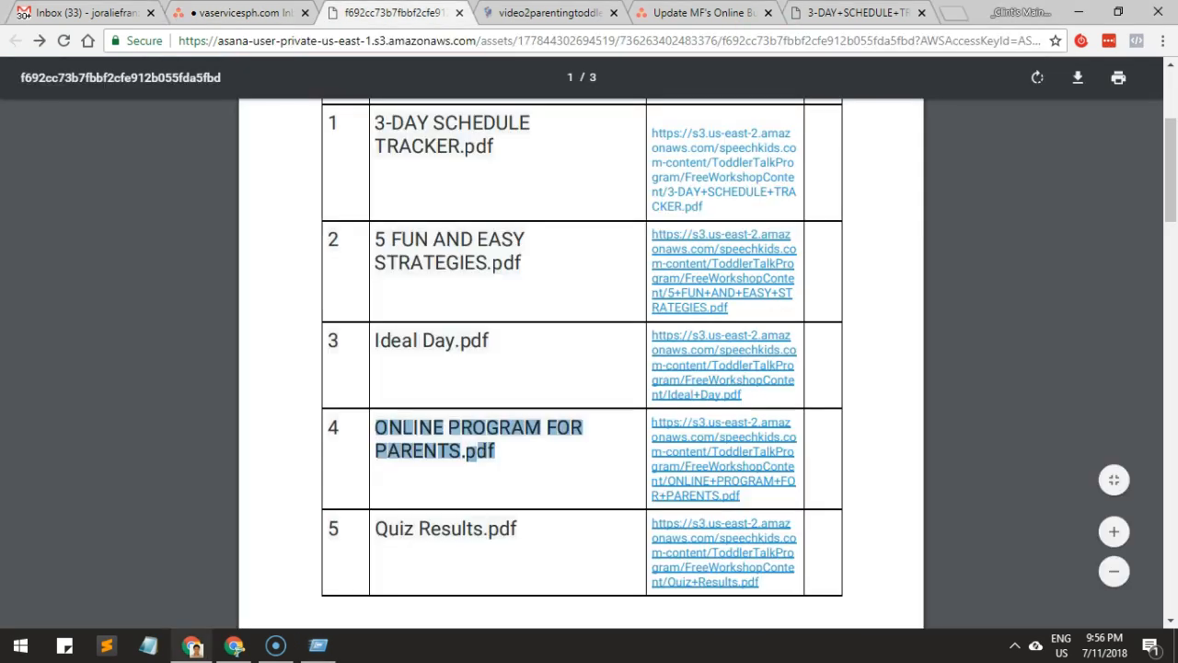
click(252, 7)
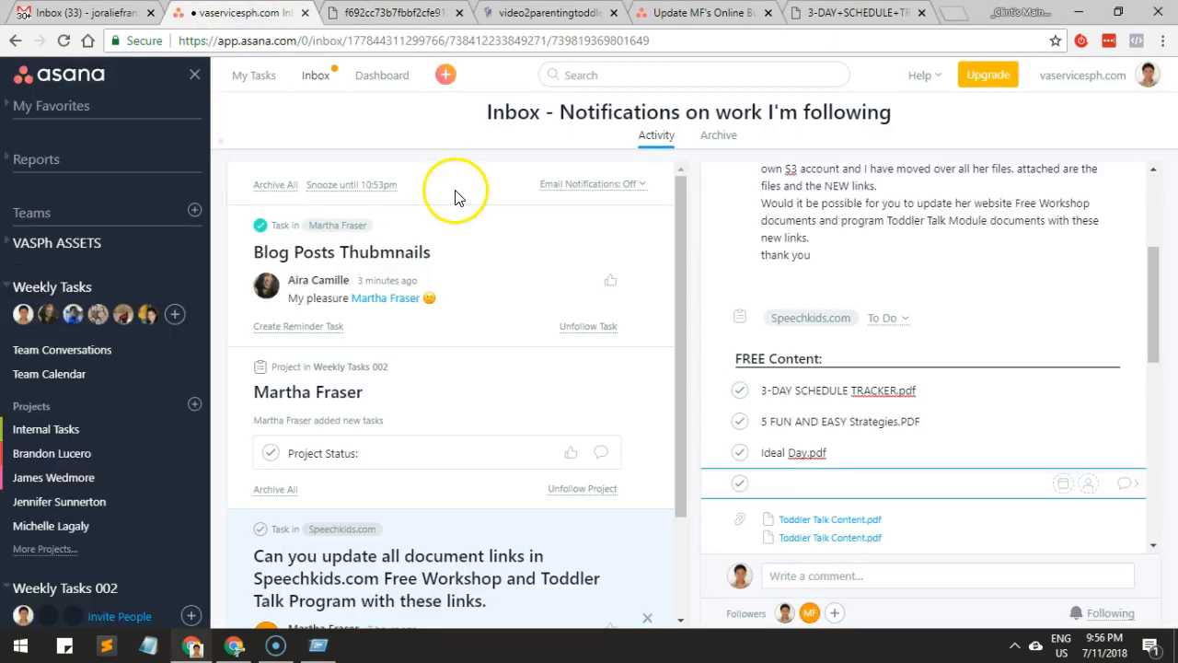
key(super+r)
key(Left)
key(Left)
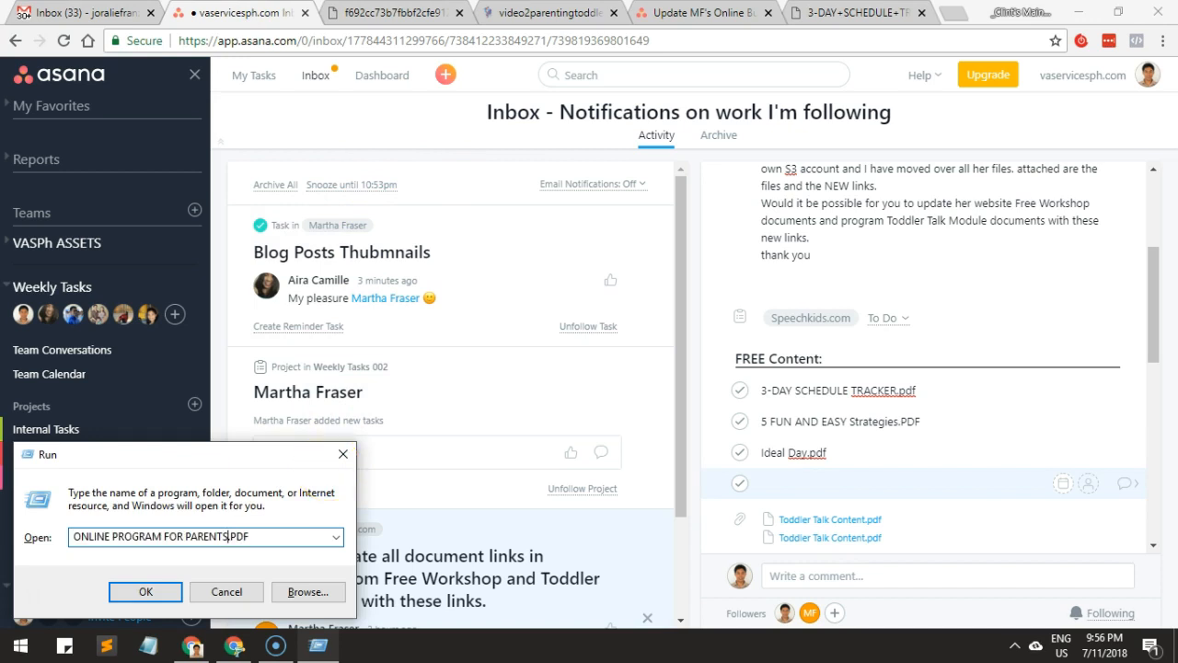
key(ctrl+a)
key(ctrl+c)
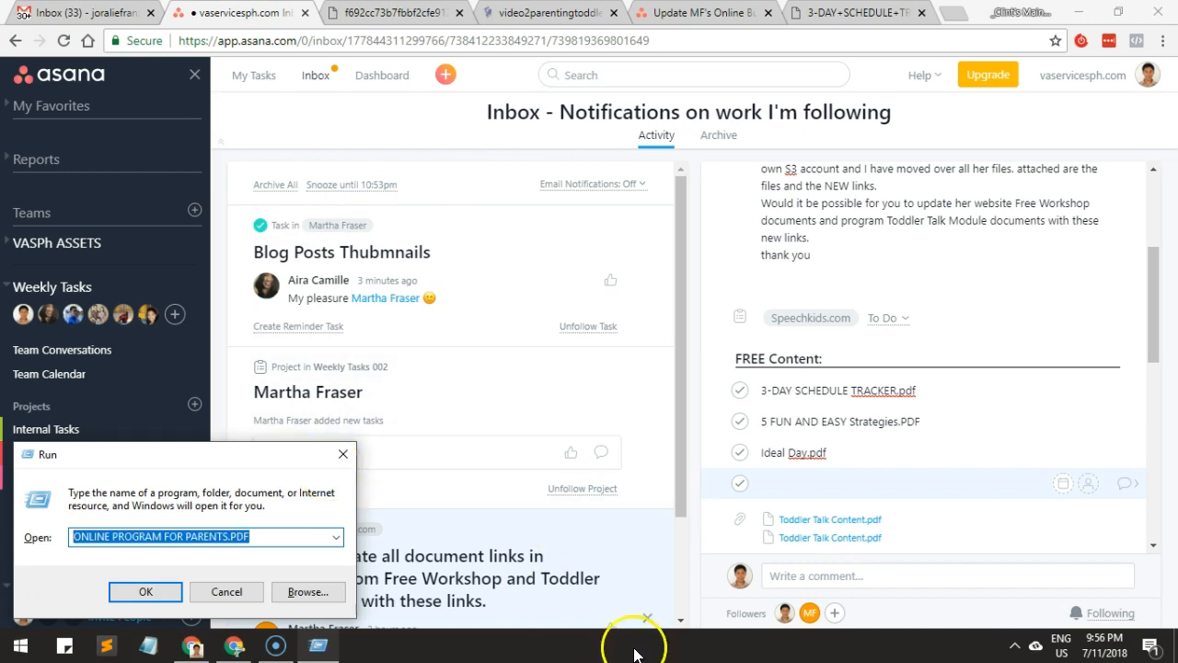
click(823, 485)
key(ctrl+v)
Step: Copy the fifth document name from the Free Workshop table and add it as subtask "Quiz Results.pdf"
click(359, 12)
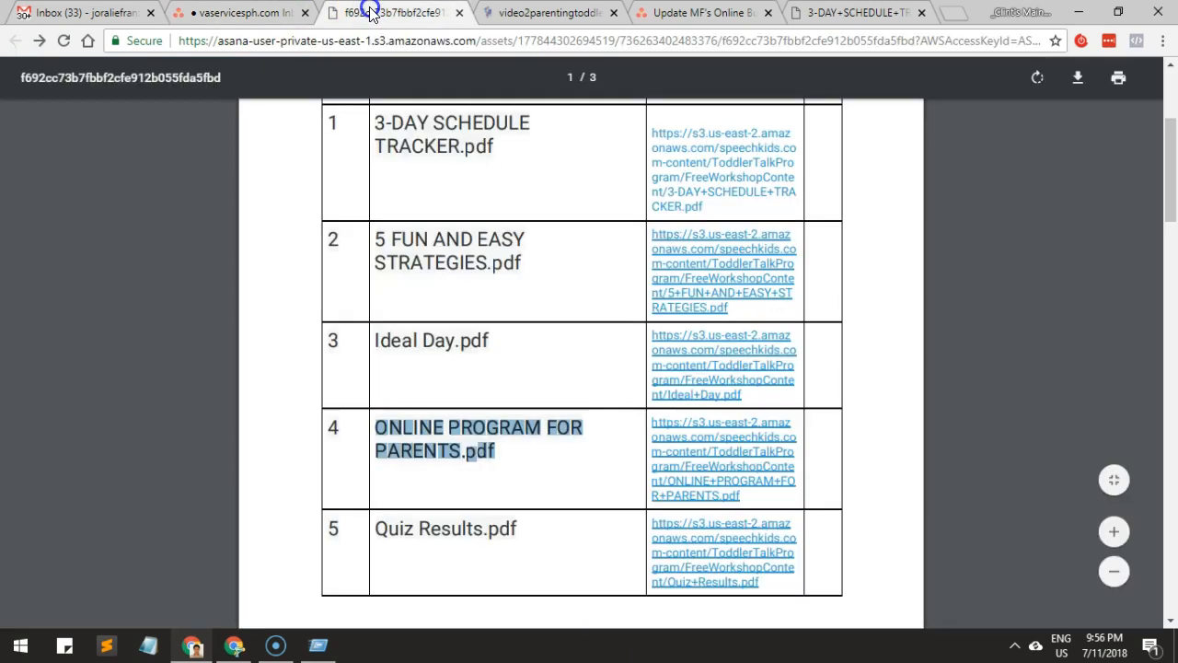
scroll(481, 426, down, 2)
drag(520, 358, 378, 359)
key(ctrl+c)
click(262, 13)
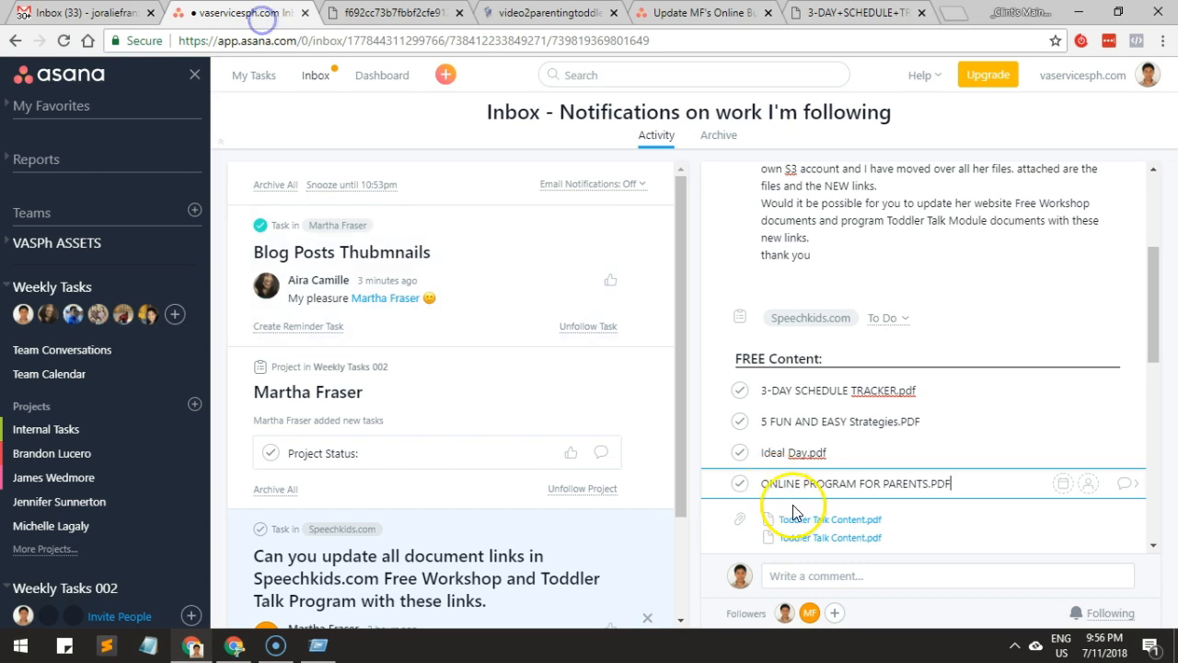
key(Return)
key(ctrl+v)
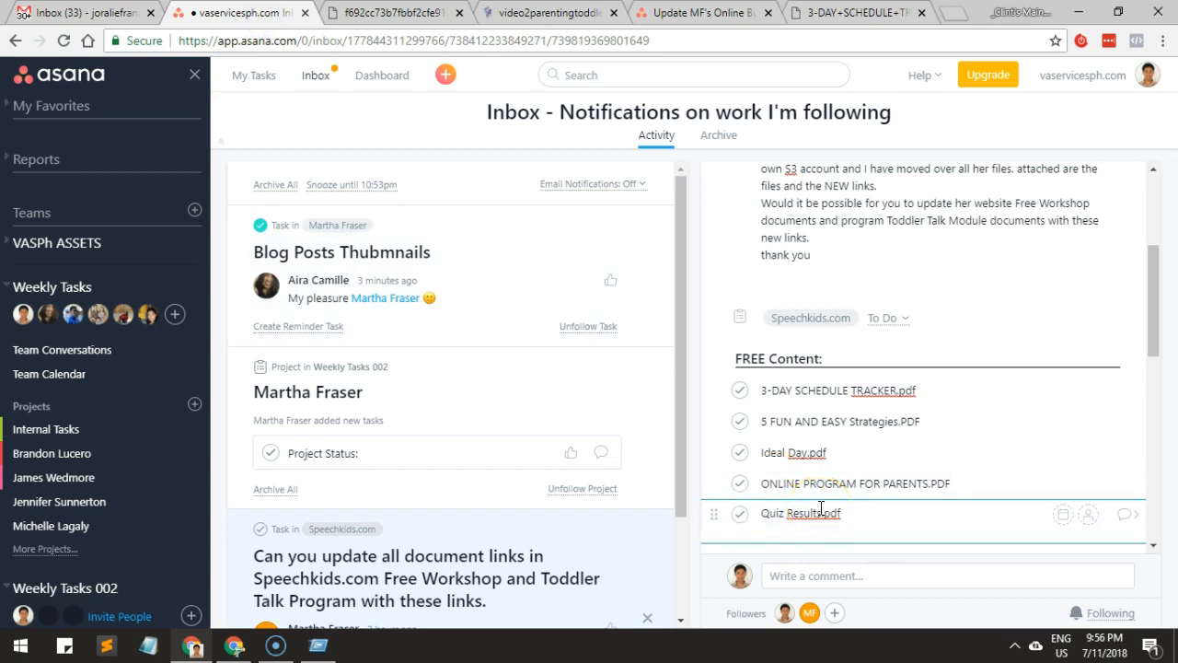
Step: Mark the ONLINE PROGRAM FOR PARENTS.PDF subtask as complete
click(839, 483)
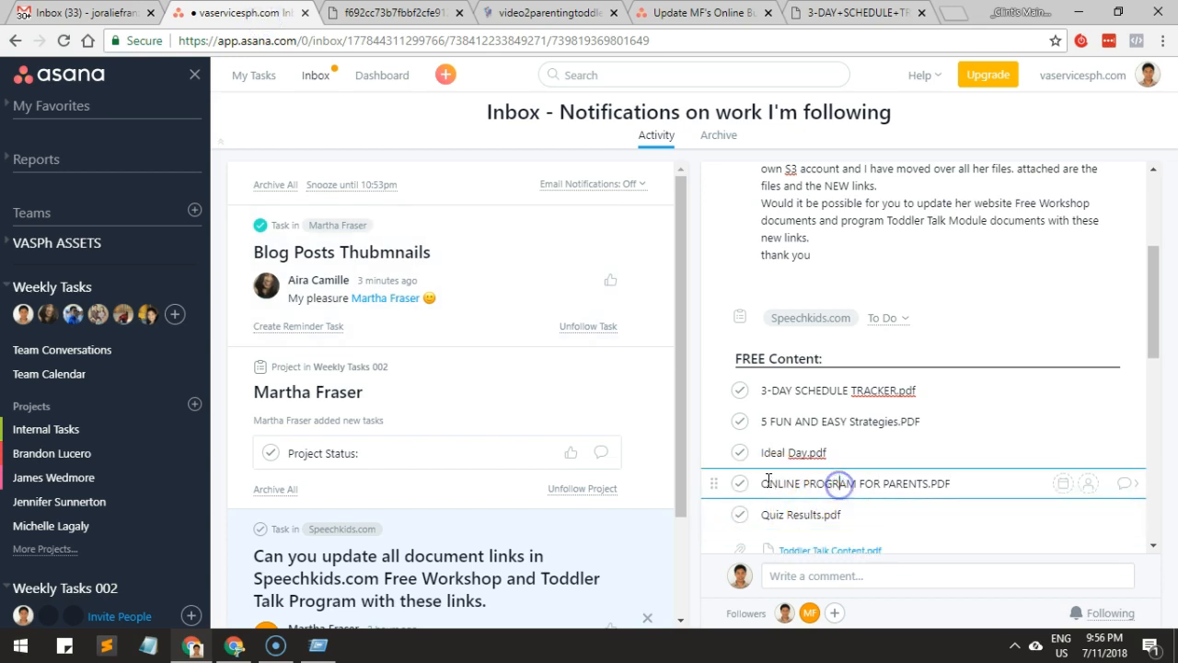
click(720, 483)
click(739, 483)
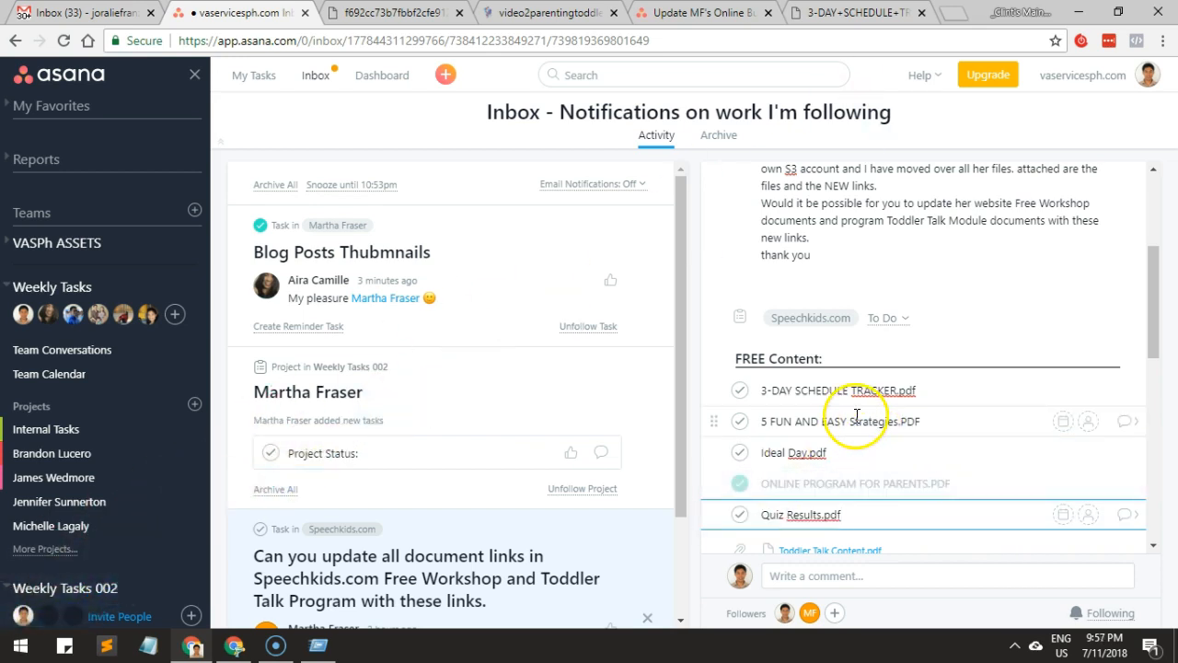
Step: Switch to the Squarespace site and open the video3 parenting toddlers workshop page
click(839, 390)
click(839, 421)
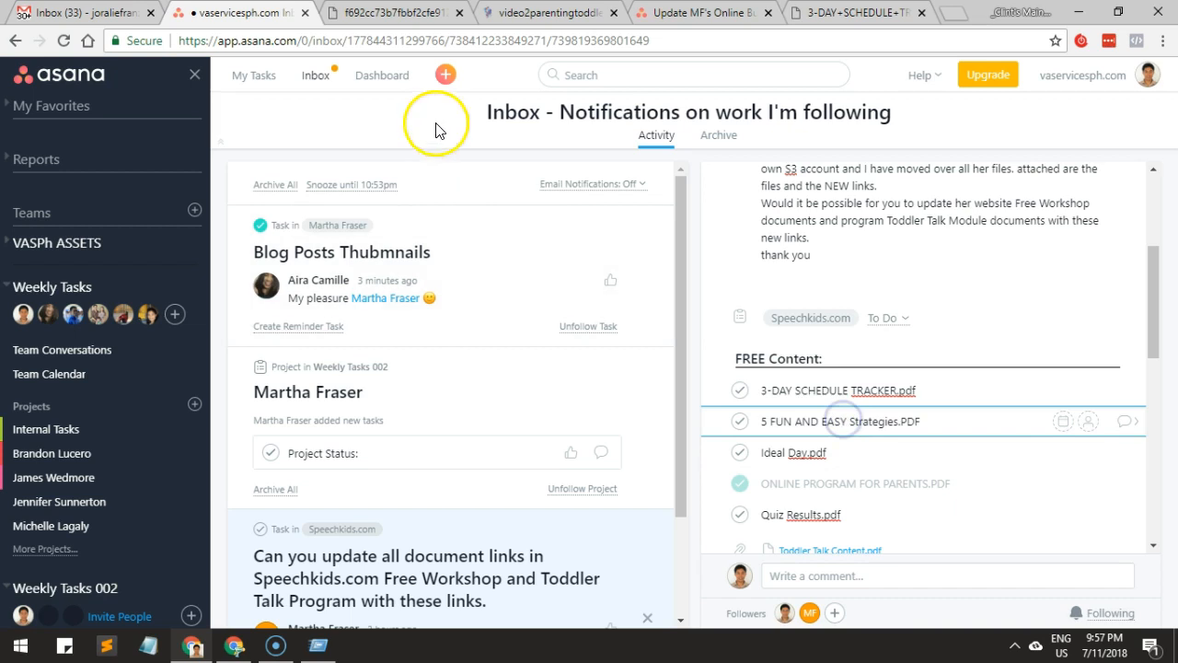
click(396, 13)
click(521, 15)
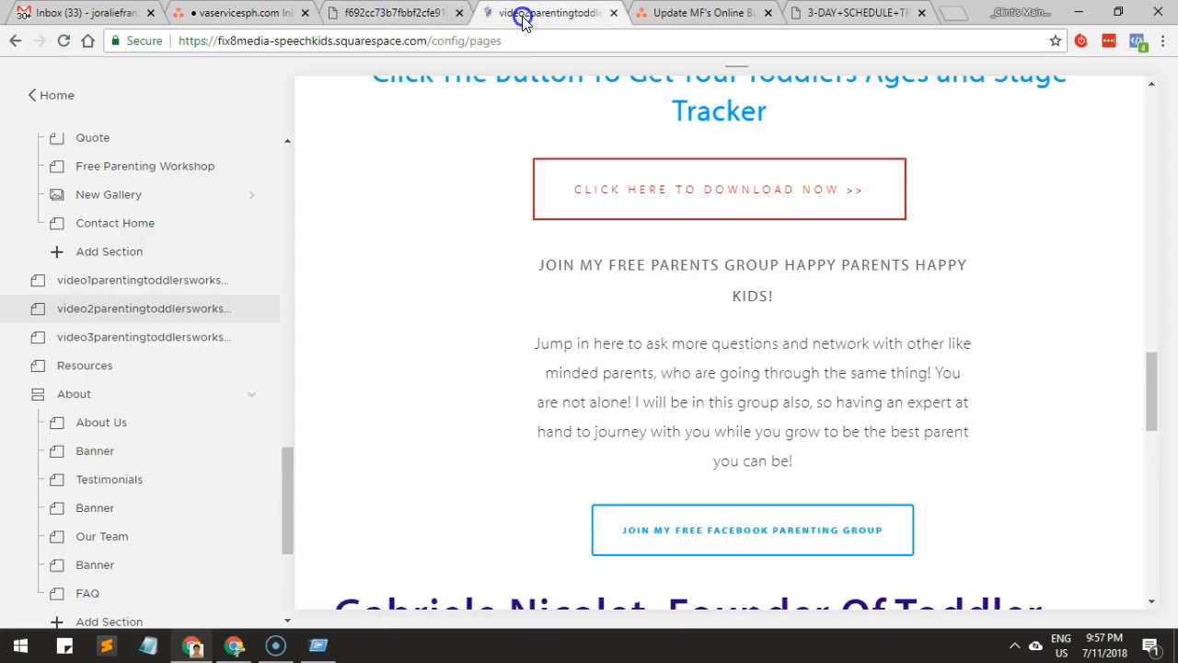
click(111, 337)
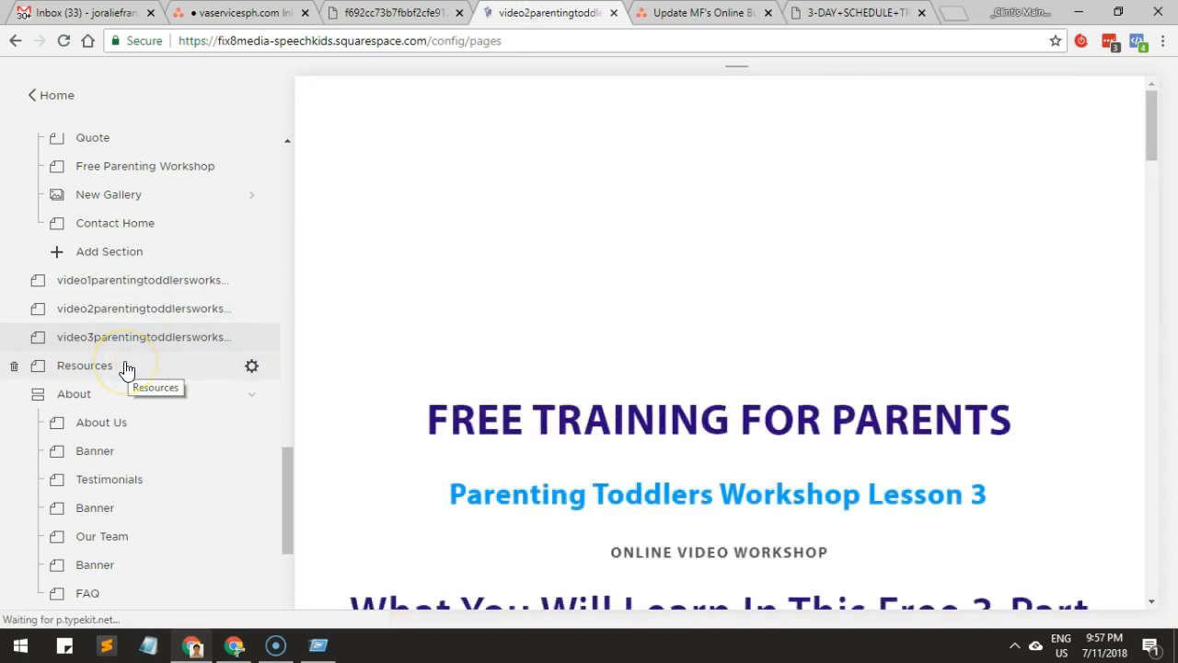
Step: Return to Asana and open the 3-DAY SCHEDULE TRACKER.pdf subtask's details and its description for editing
click(246, 13)
click(892, 390)
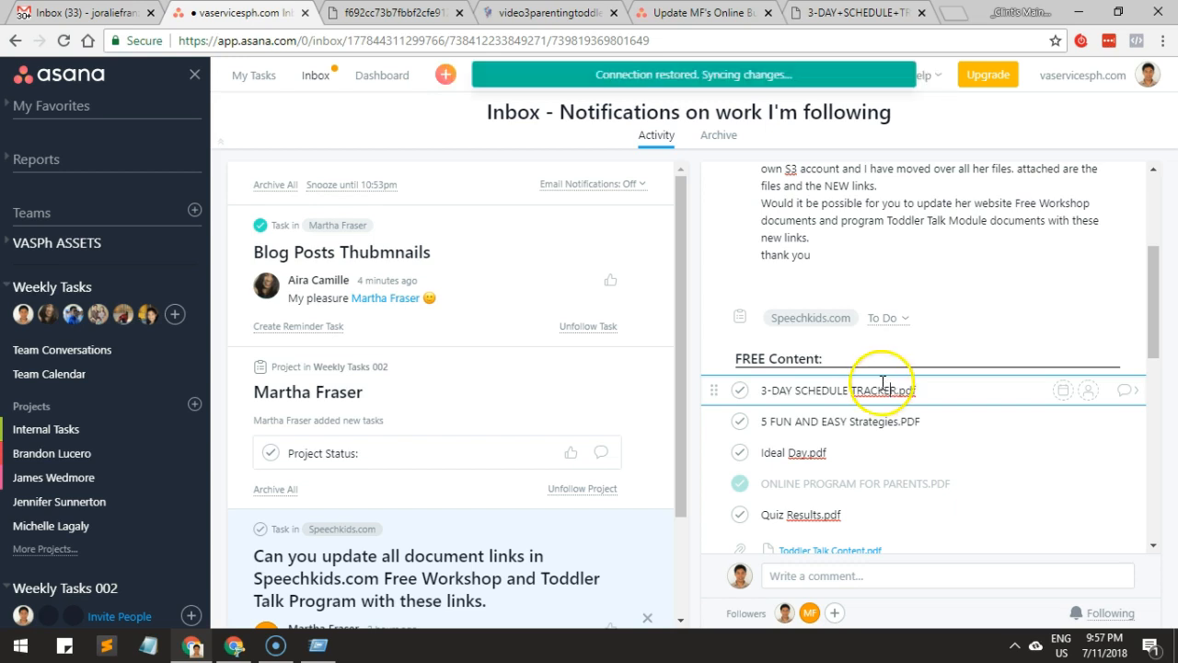
click(917, 392)
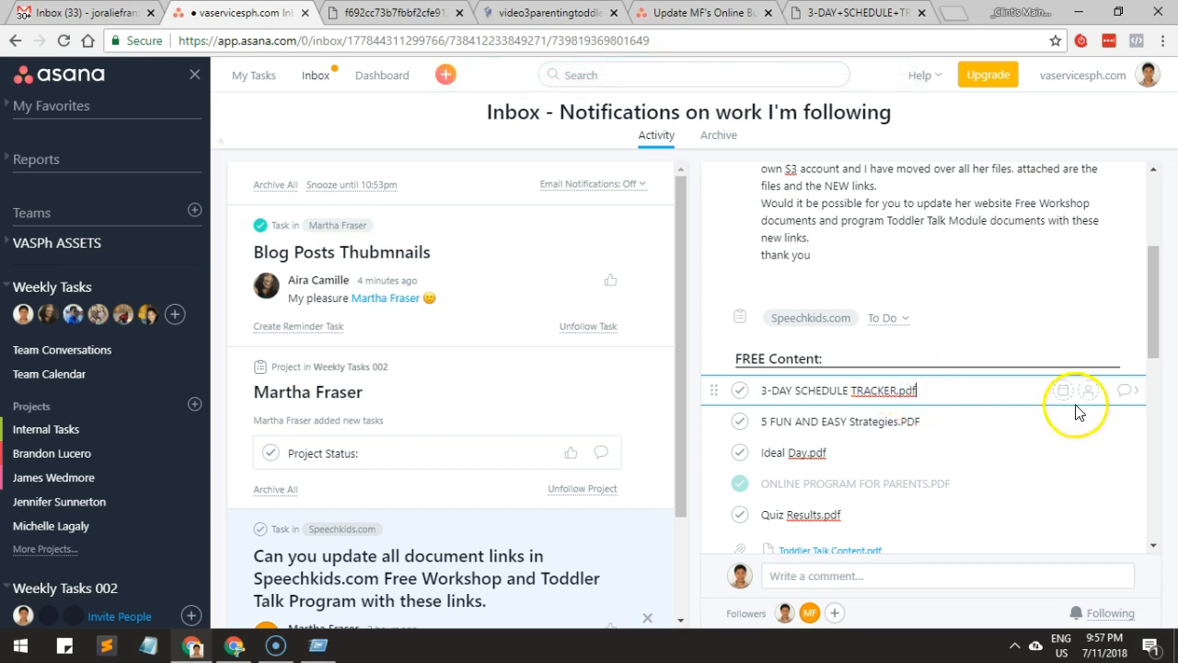
click(1121, 394)
click(863, 379)
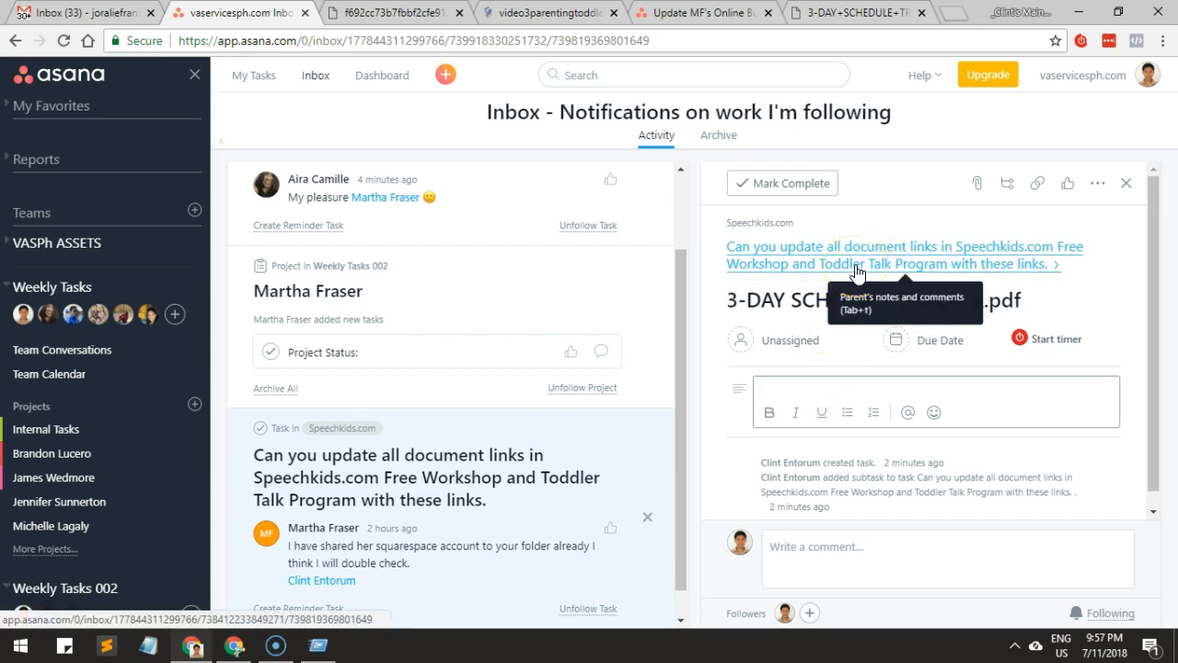
Step: Return to the parent task and add a "Program Content:" section below the Quiz Results.pdf subtask
click(856, 265)
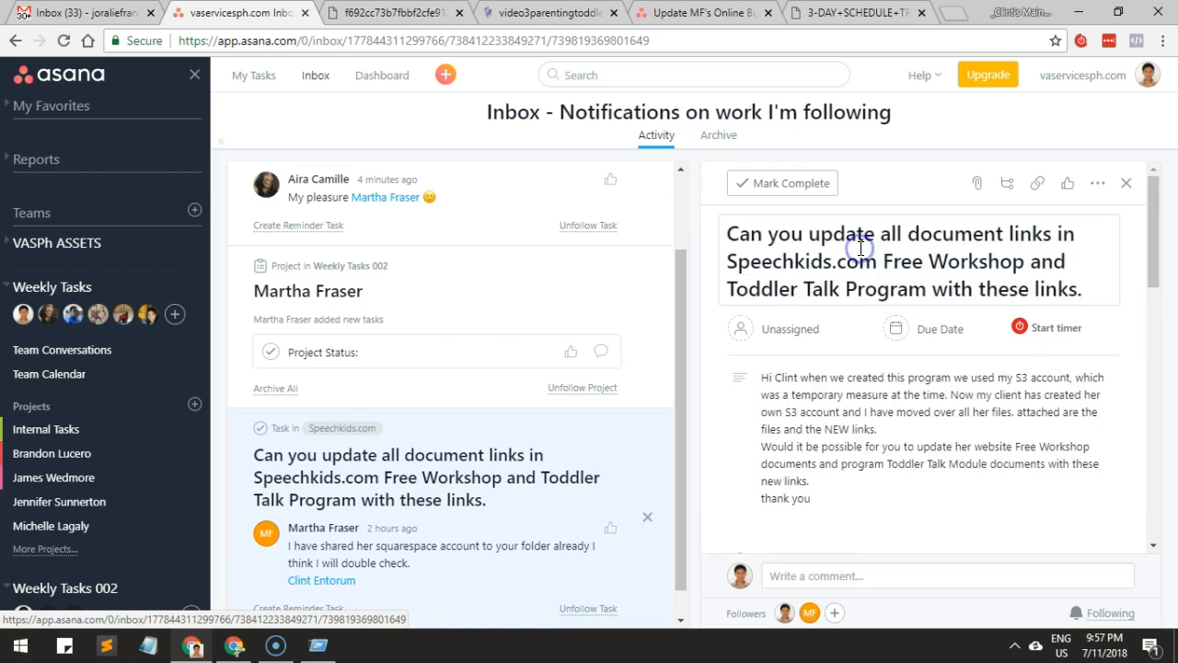
scroll(780, 340, down, 2)
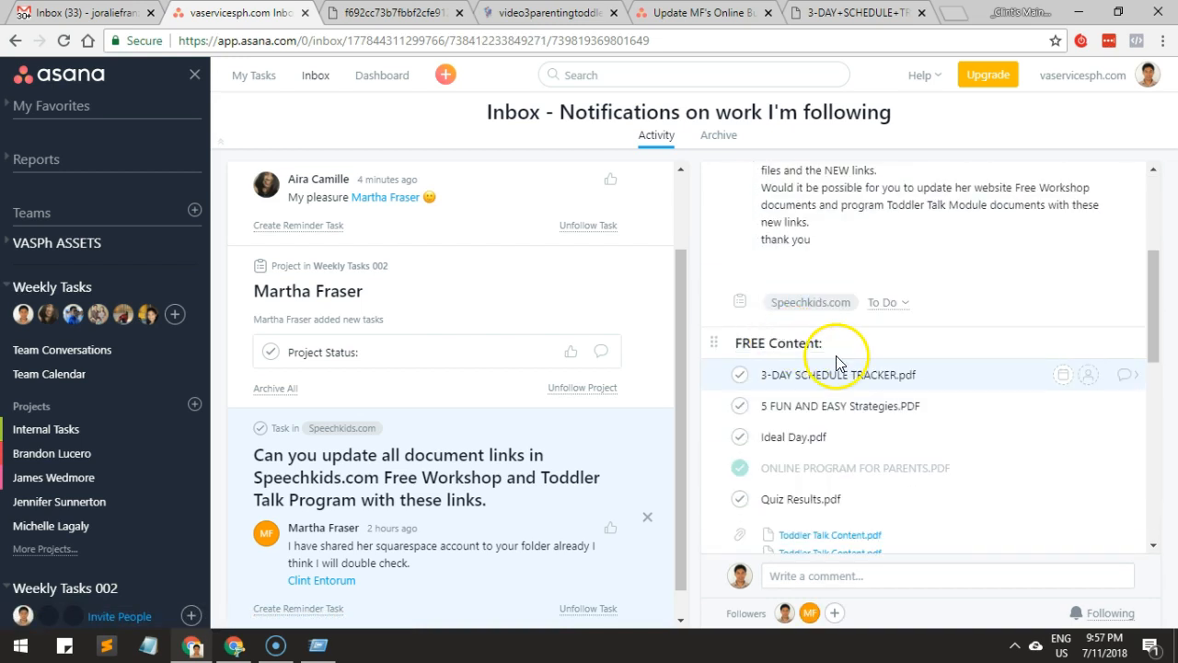
click(848, 375)
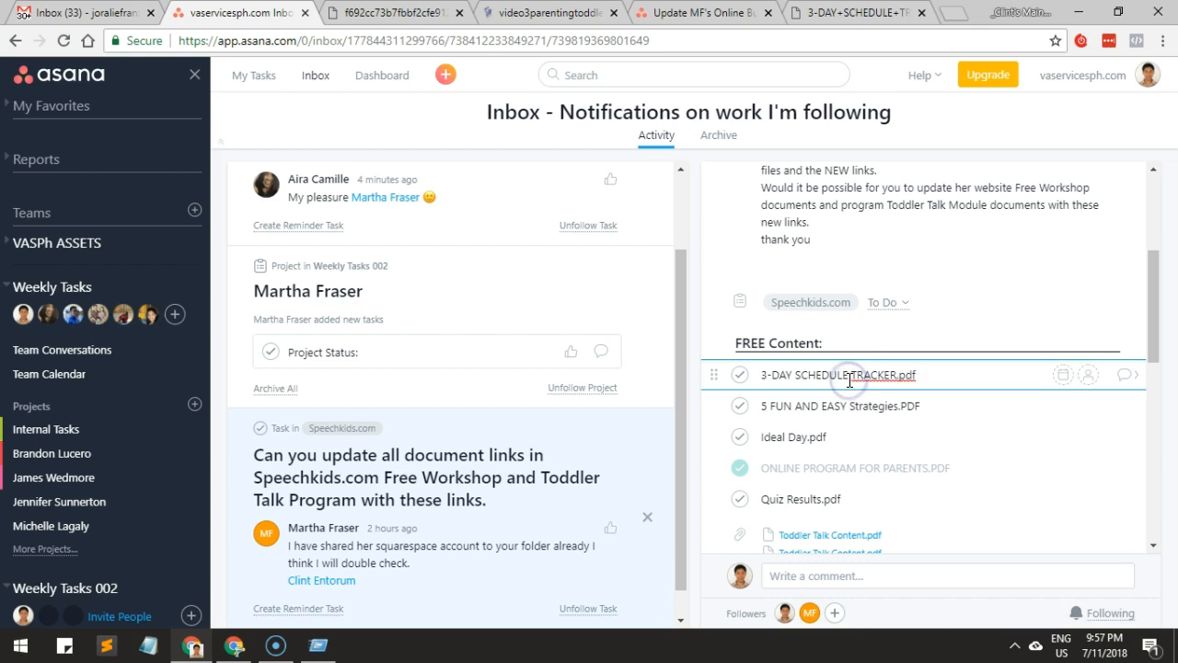
scroll(848, 380, down, 1)
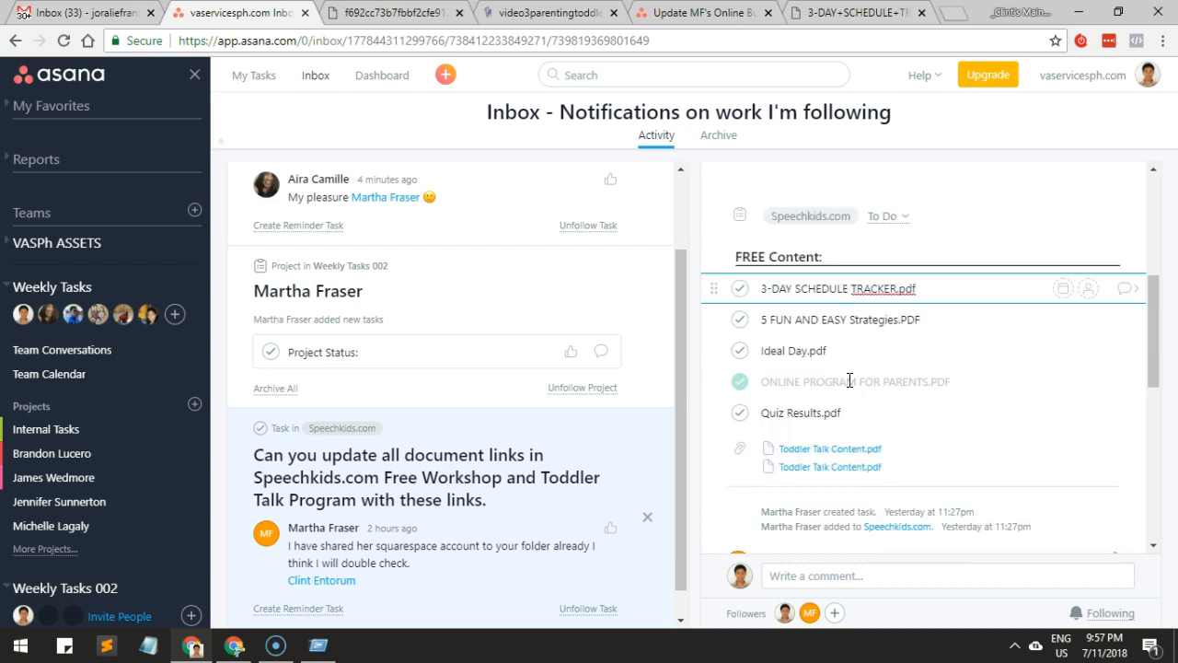
click(847, 411)
key(Return)
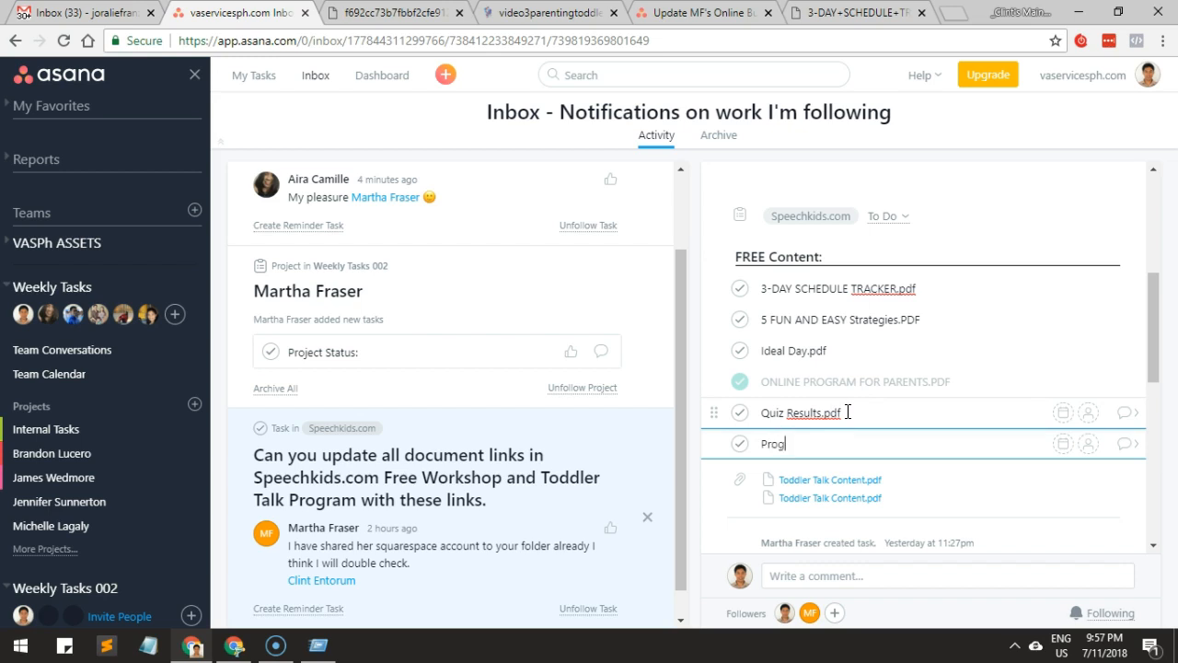
text(Program Content:)
key(Return)
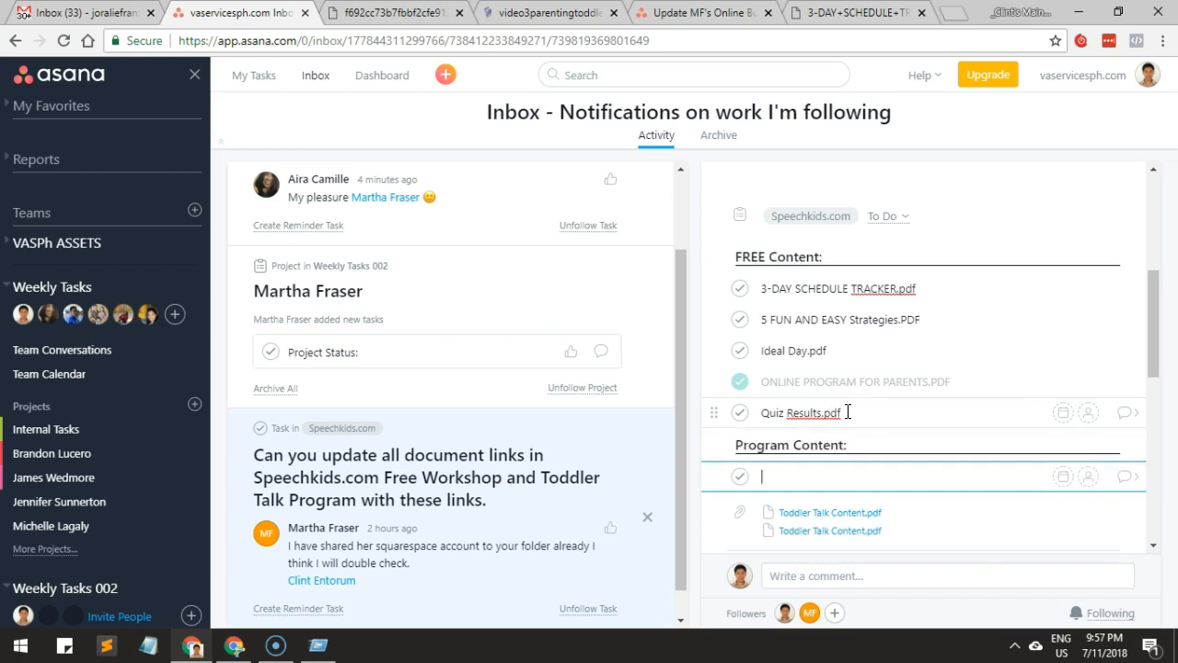
Step: Copy the first Program Content document name from the links PDF and paste it into the Windows Run dialog
click(360, 13)
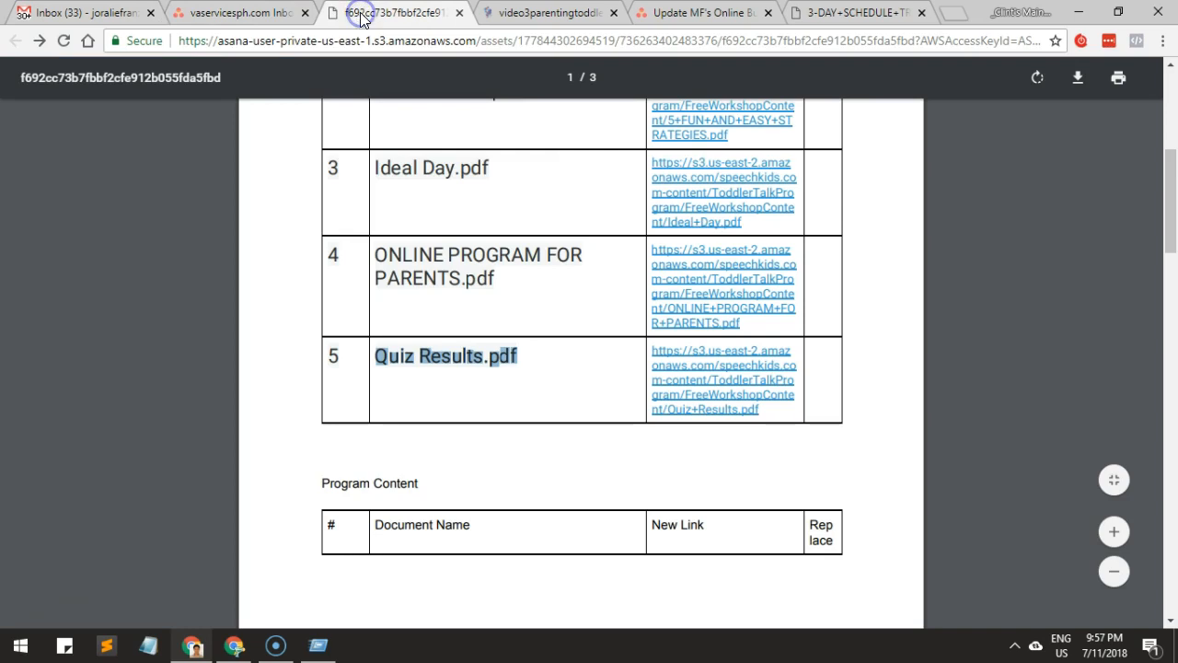
scroll(419, 339, down, 2)
scroll(416, 337, down, 4)
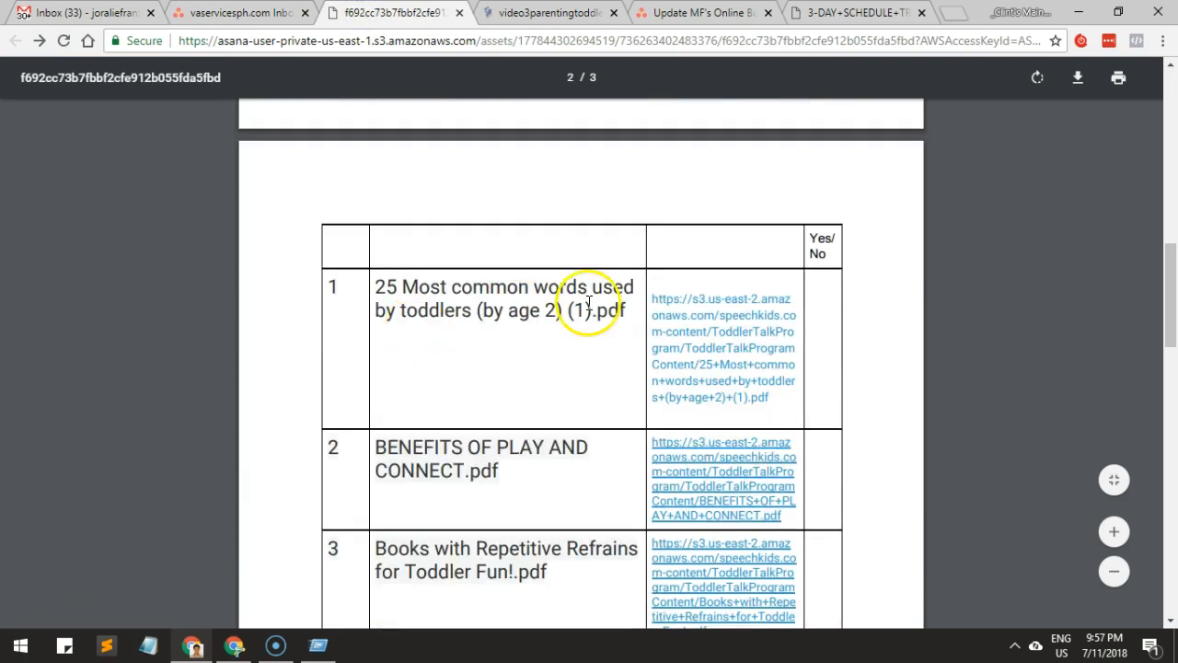
drag(629, 313, 377, 285)
key(ctrl+c)
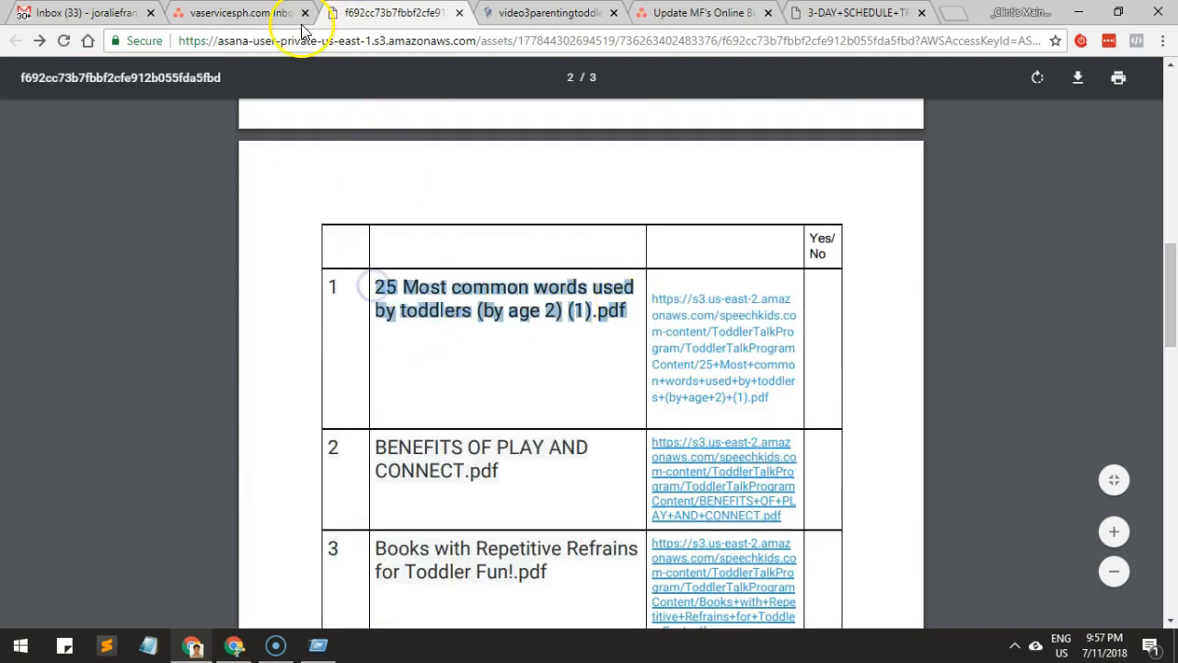
key(super+r)
text(25 Most common words used)
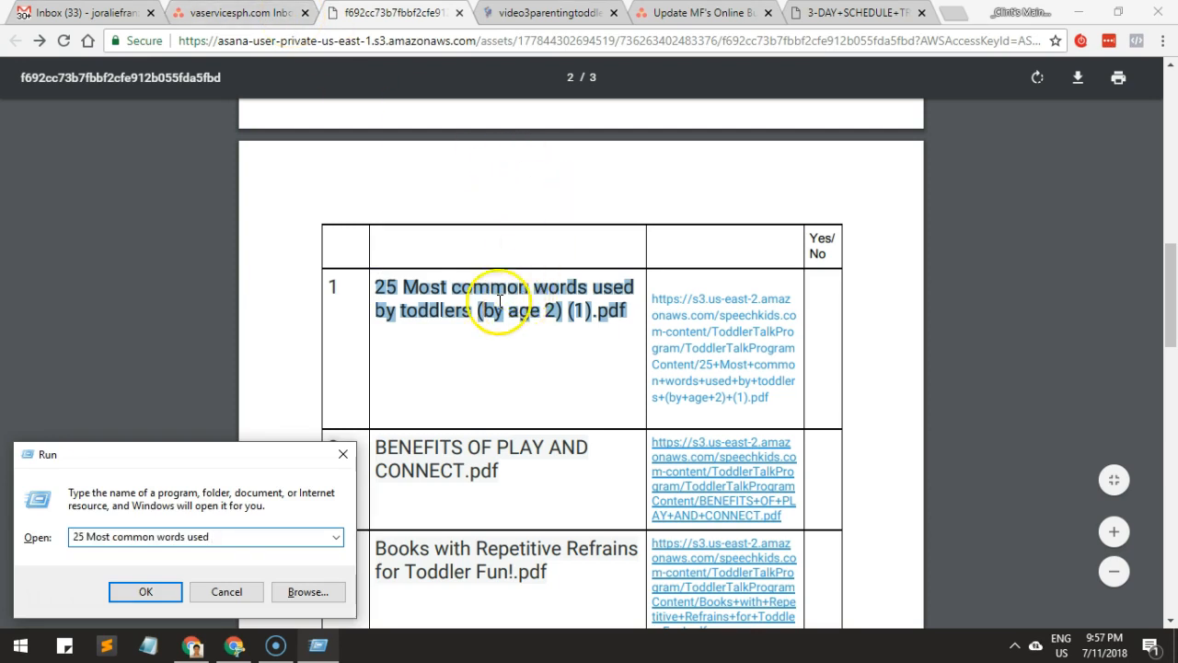
Step: In Asana, add the subtask "25 Most common words used by toddlers (by age 2) (1).pdf" under Program Content
click(288, 13)
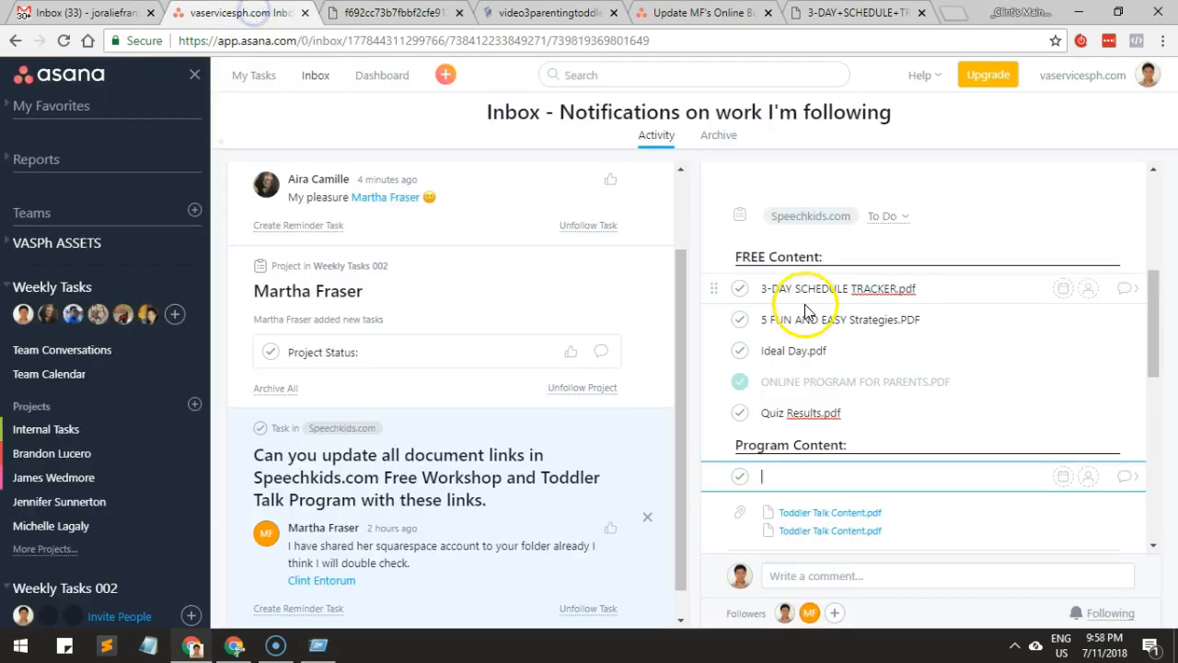
key(ctrl+v)
key(shift+Home)
key(ctrl+c)
key(BackSpace)
key(BackSpace)
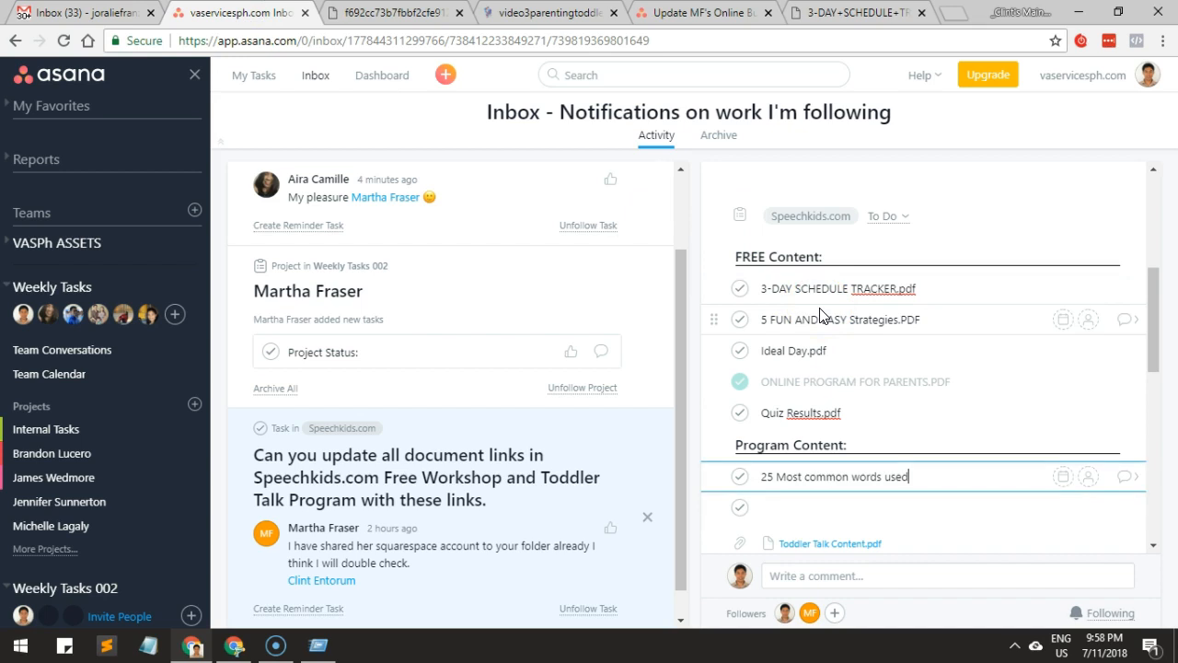
key(ctrl+v)
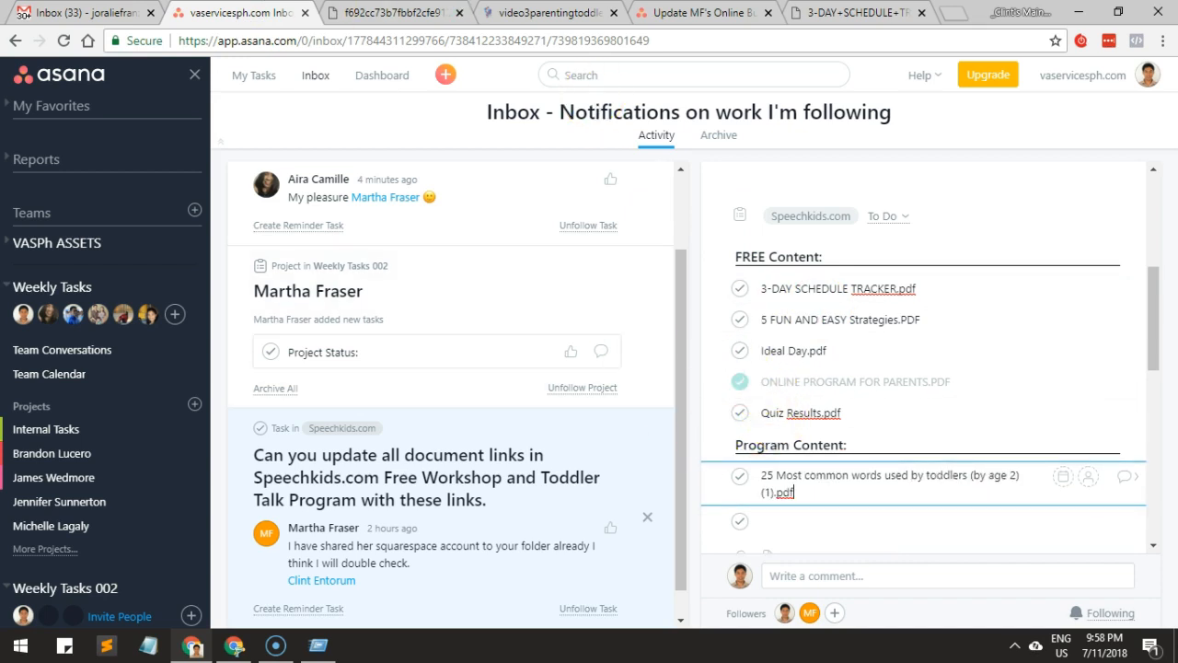
Step: Switch to the links PDF and review the document names in the Program Content and Free Workshop tables
key(ctrl+Tab)
drag(517, 471, 389, 448)
scroll(421, 381, down, 2)
scroll(396, 368, up, 2)
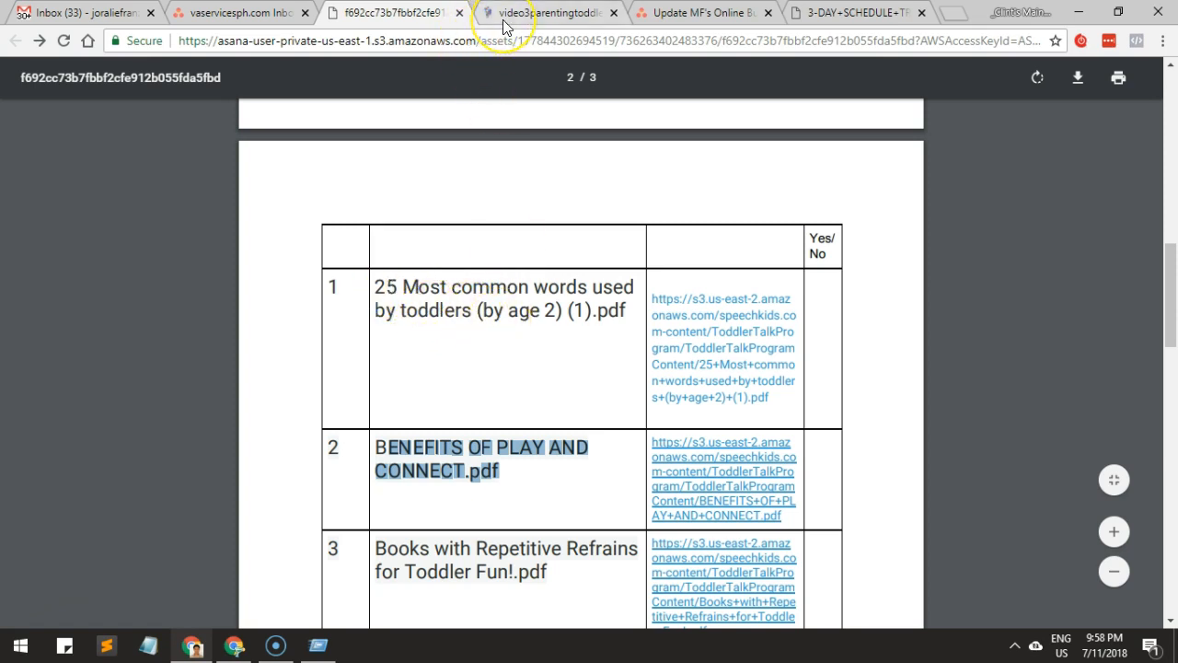
scroll(442, 263, up, 4)
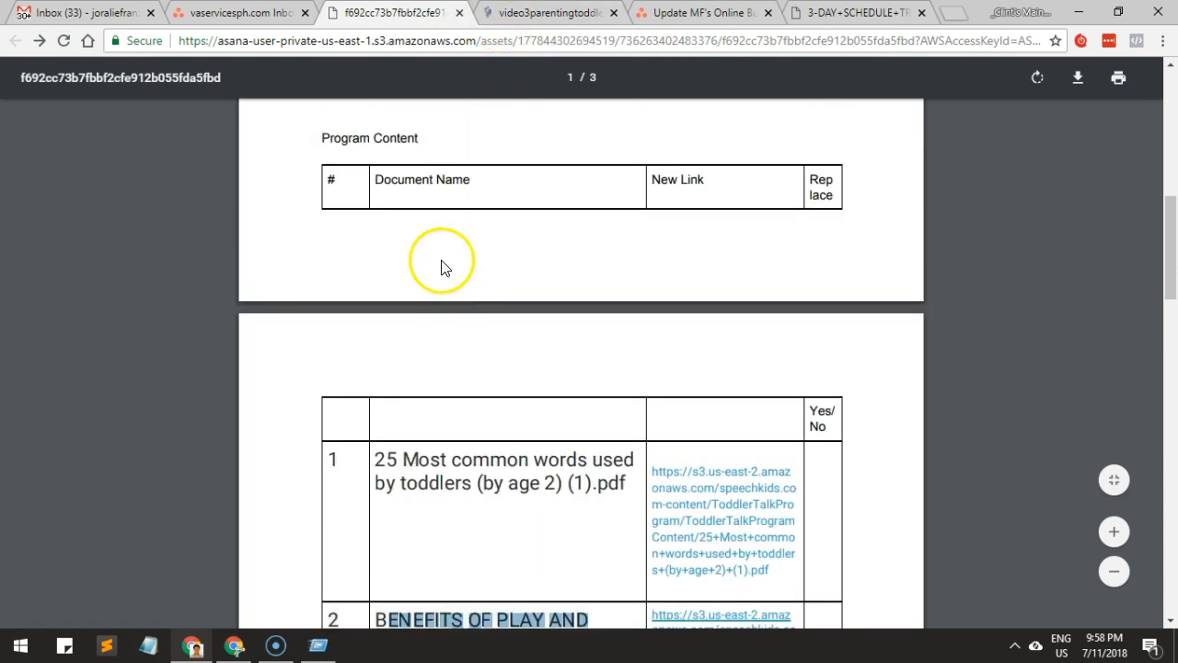
scroll(368, 308, up, 8)
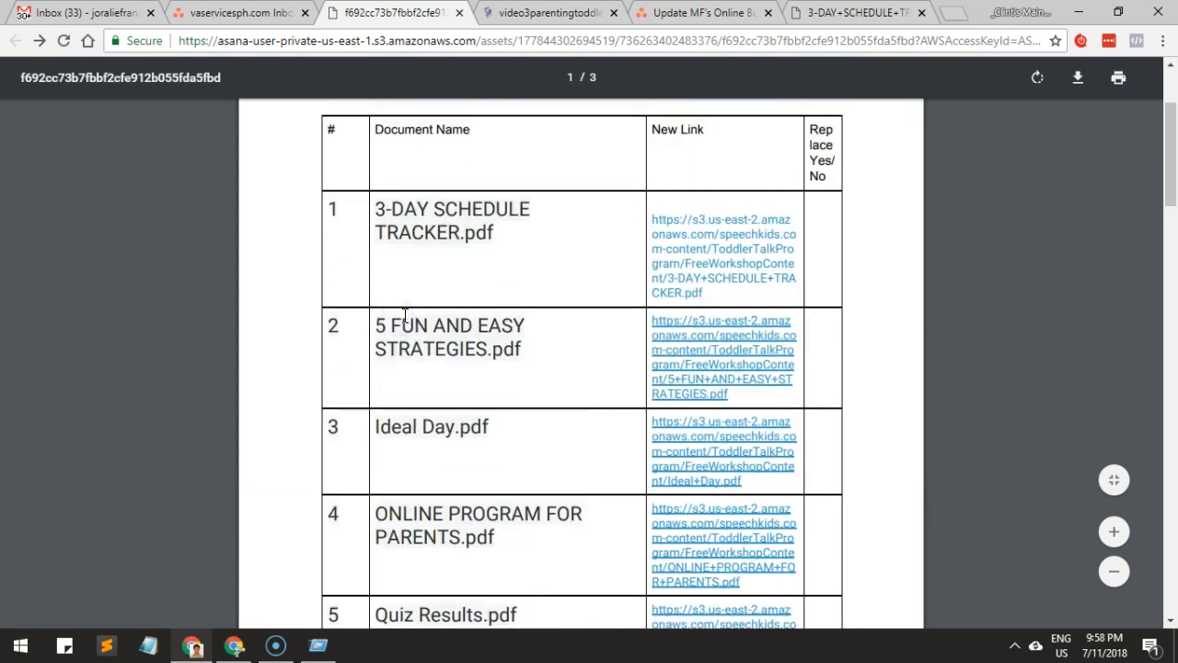
drag(318, 261, 351, 261)
Step: Open the Module 1 Toddler Talk Program page in Squarespace and go to its Module 1 Resource Downloads
click(496, 13)
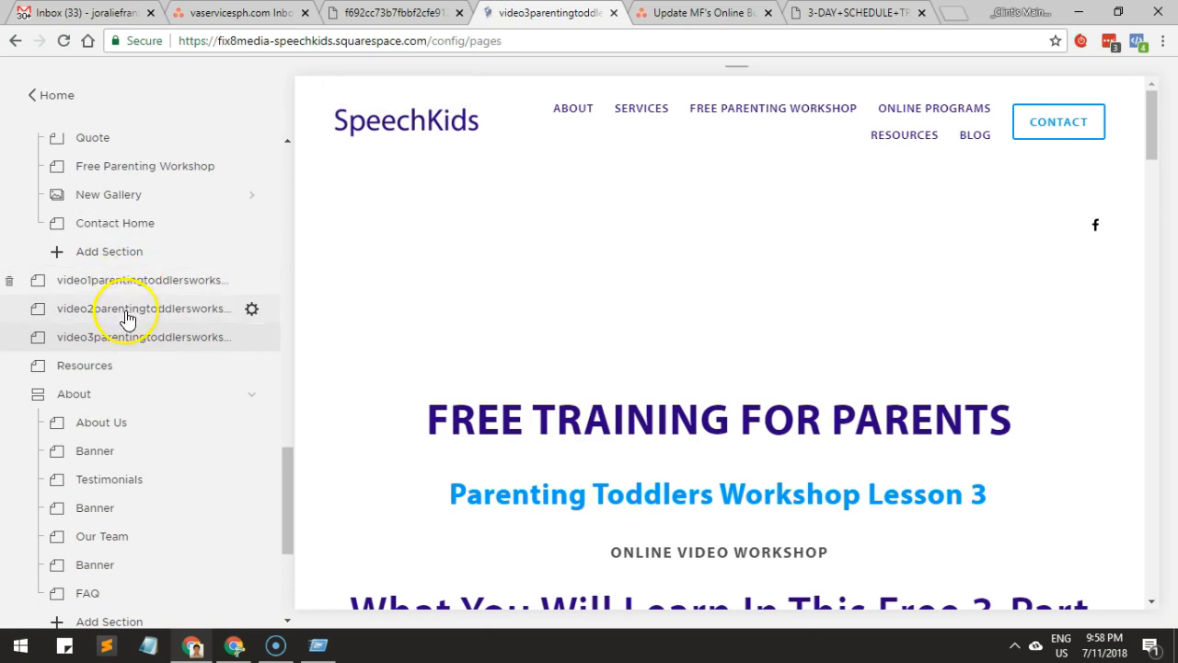
click(344, 24)
scroll(414, 235, down, 5)
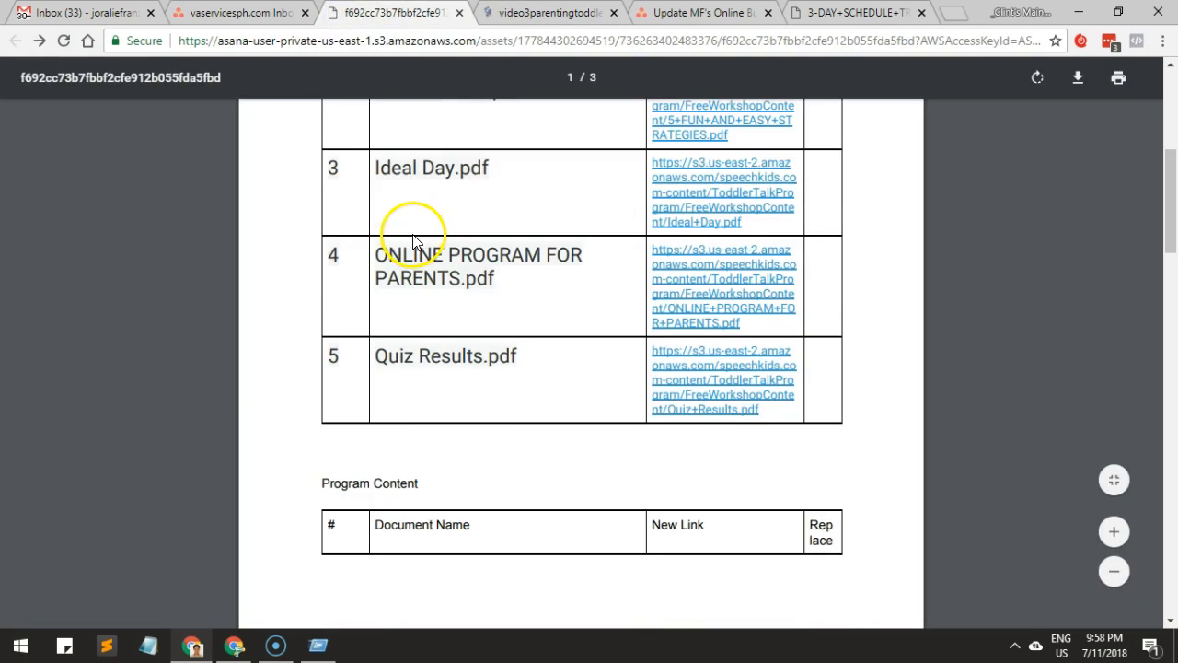
click(492, 25)
scroll(129, 261, up, 1)
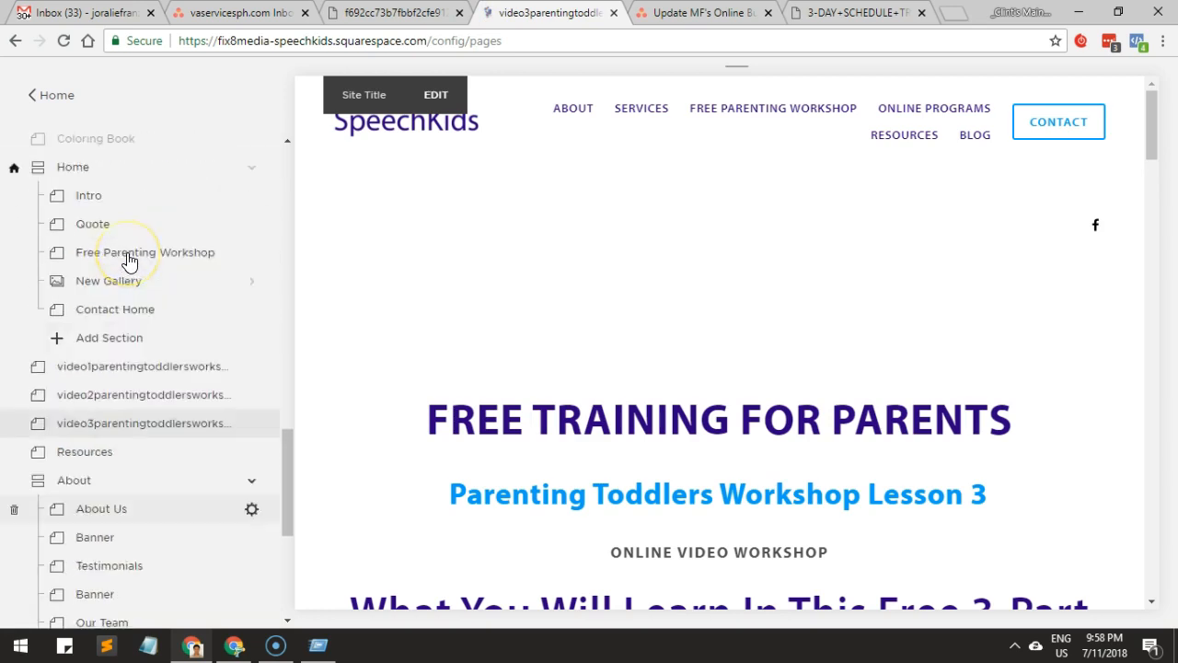
scroll(129, 261, up, 4)
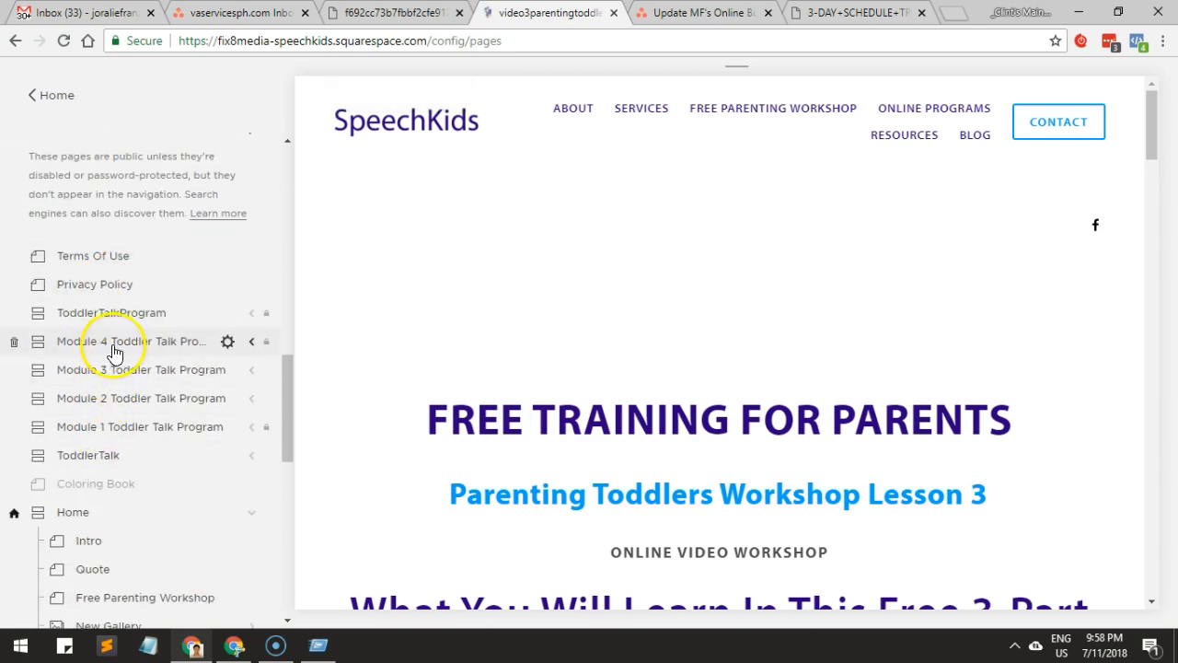
click(153, 442)
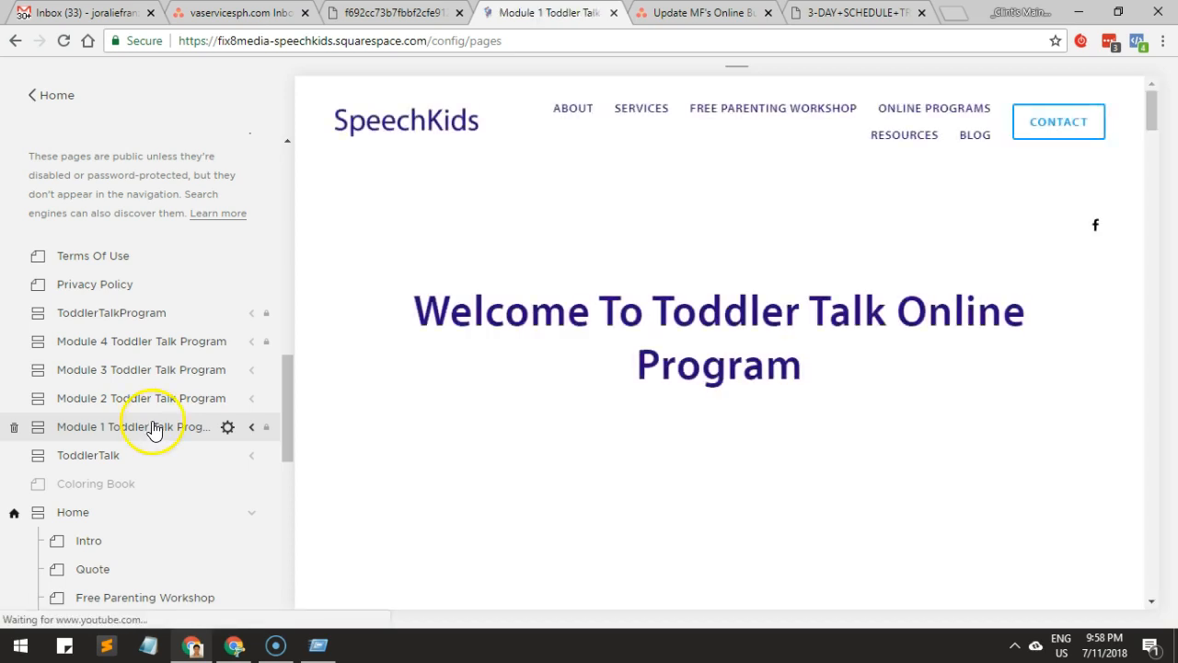
scroll(445, 345, down, 3)
scroll(444, 346, down, 15)
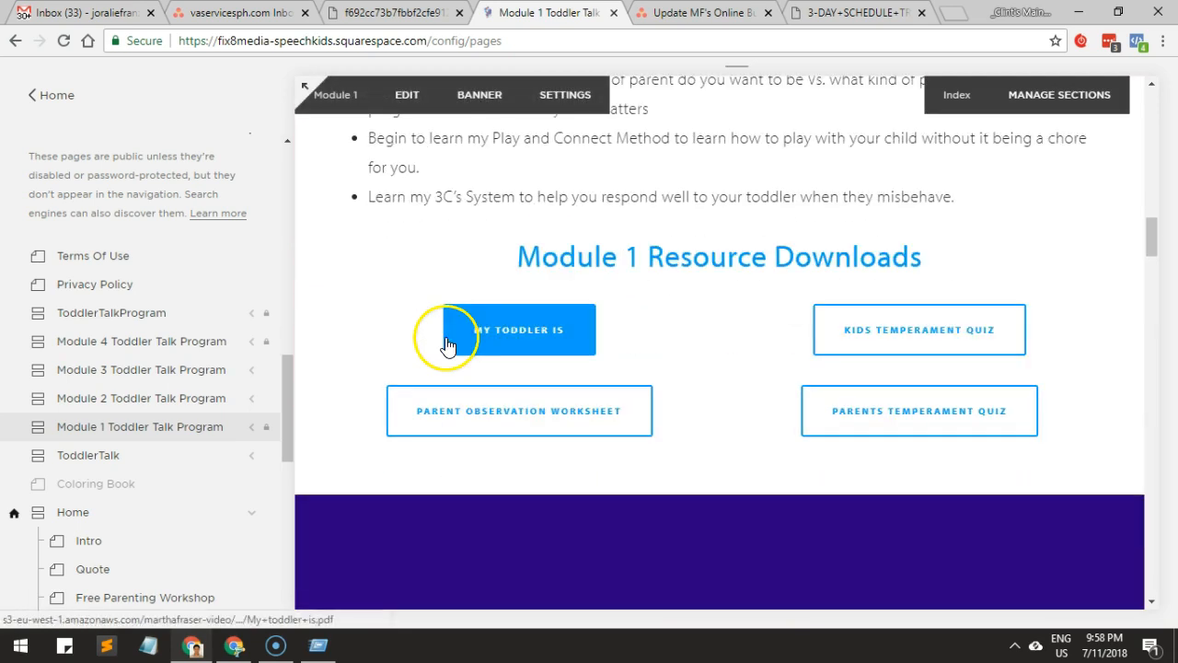
Step: Locate the "My toddler is.pdf" entry in the Program Content table of the links PDF
click(502, 357)
click(394, 11)
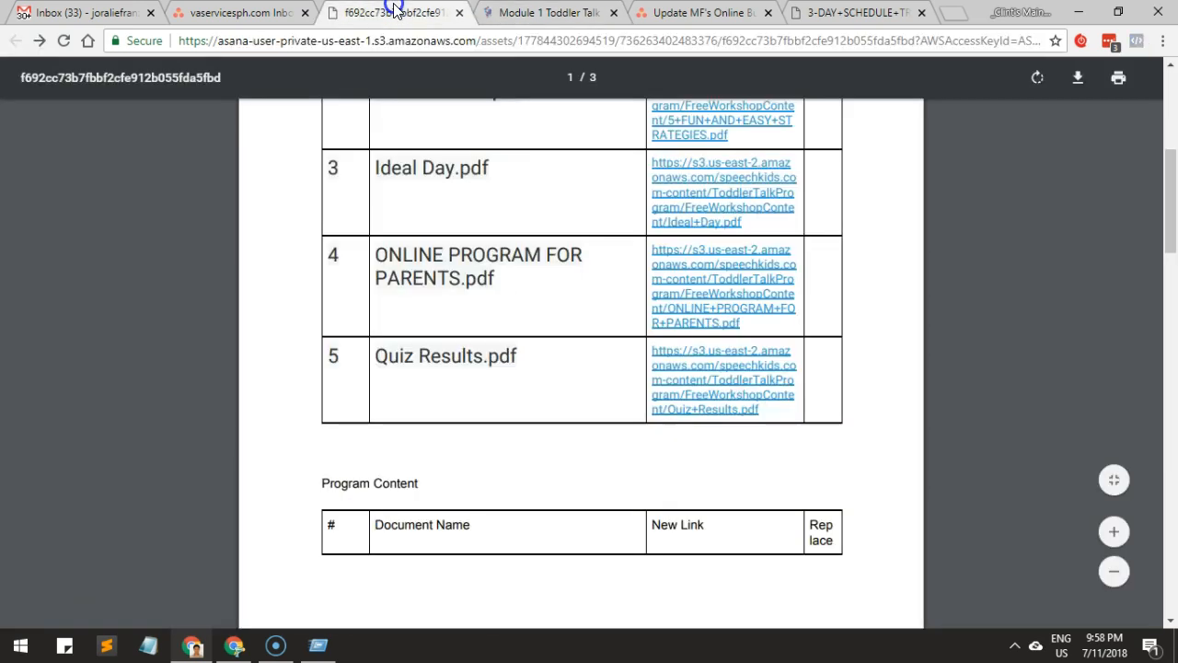
scroll(503, 289, down, 12)
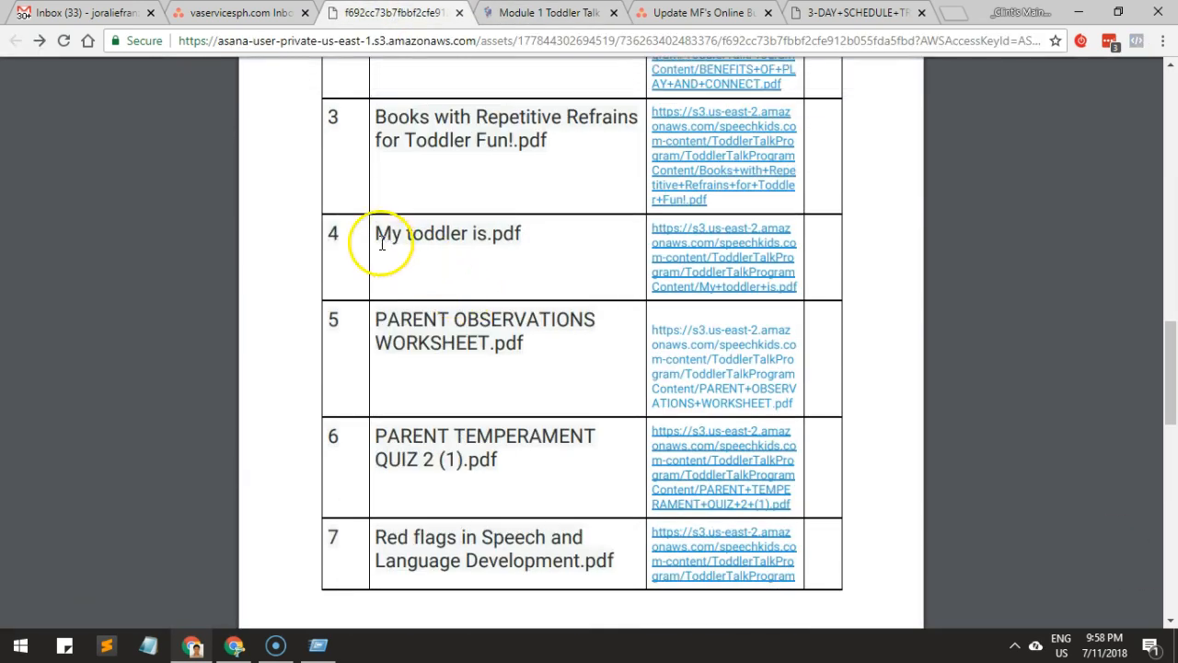
drag(374, 237, 510, 238)
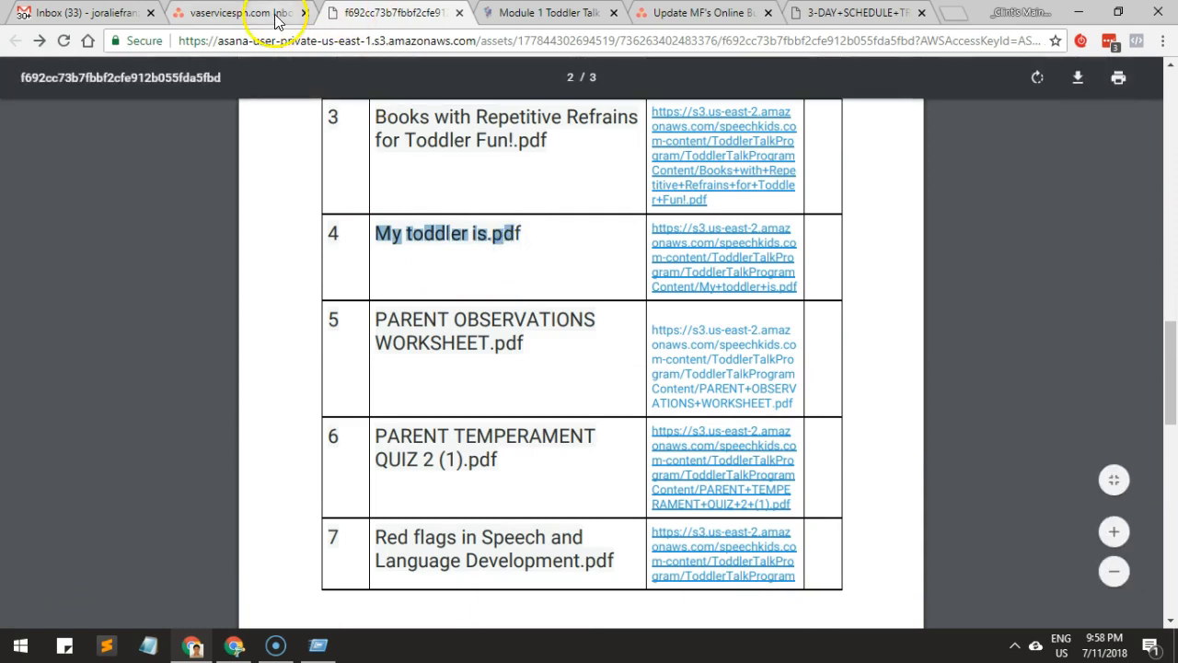
Step: Compare the Module 1 download buttons with the links PDF, searching the PDF for "observat"
click(493, 12)
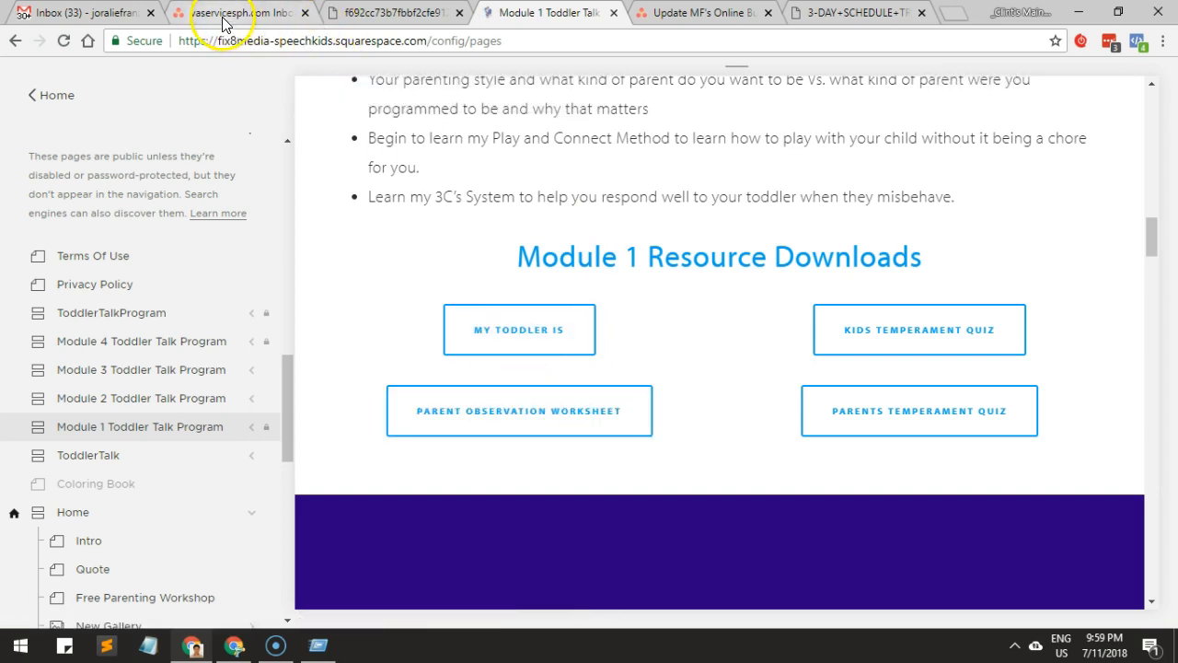
click(338, 11)
key(ctrl+f)
text(observat)
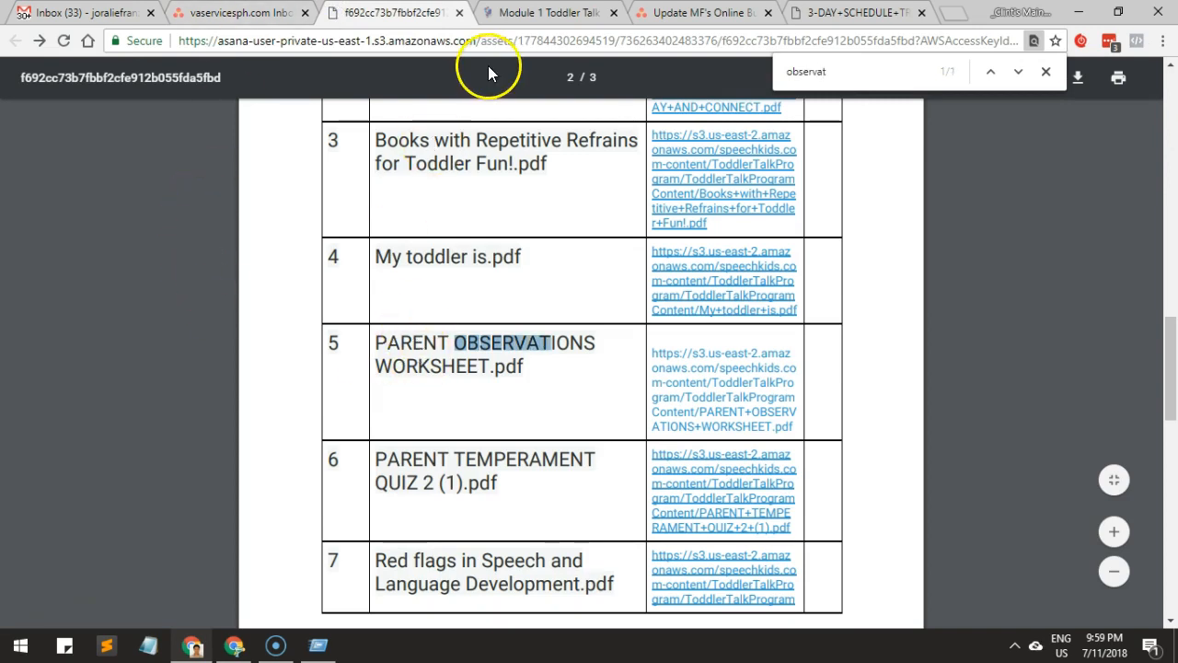
Step: Open the Module 1 section for editing and select the external clickthrough URL of the My Toddler Is button
click(506, 13)
mouse_move(492, 292)
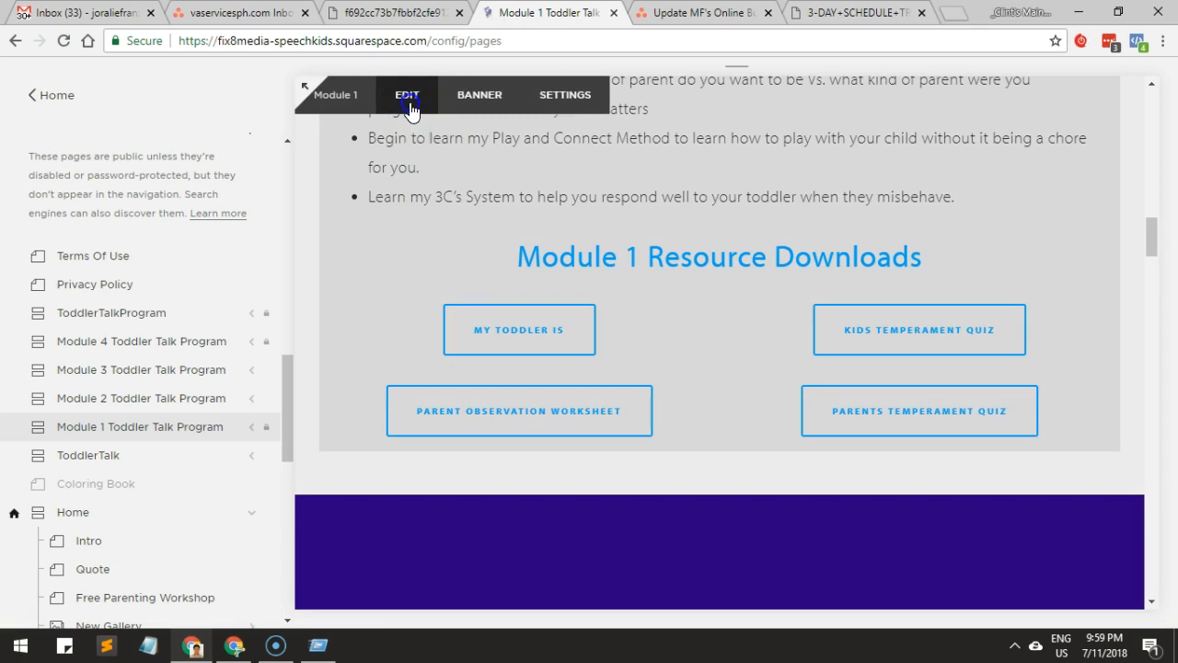
click(408, 96)
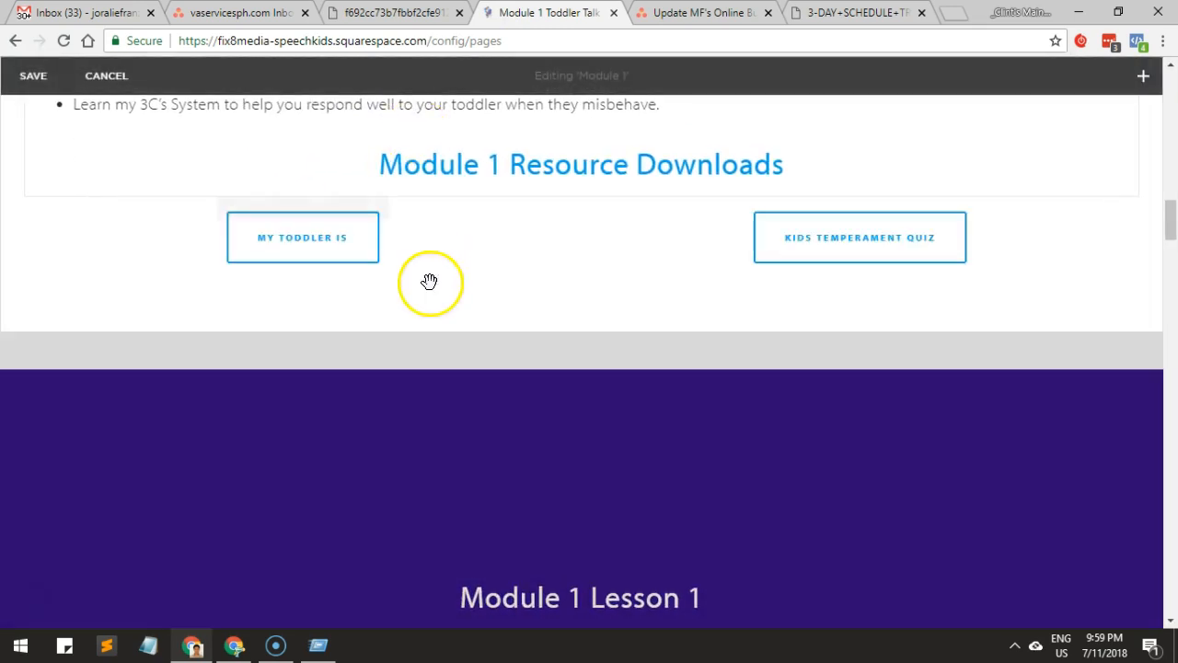
mouse_move(373, 232)
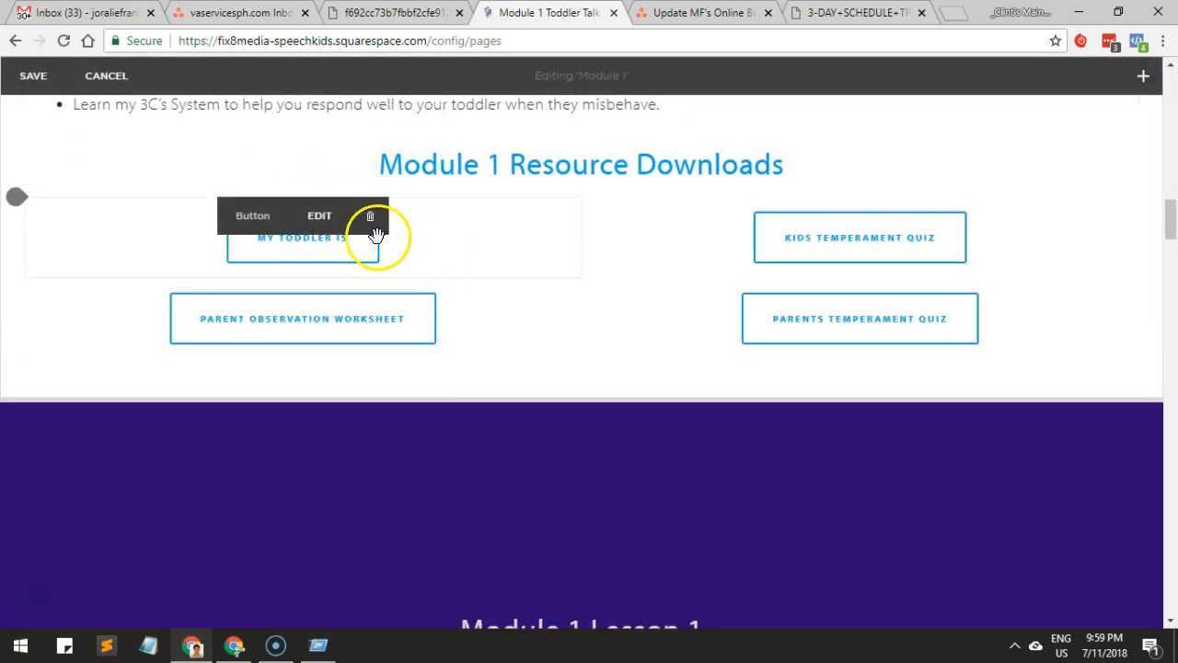
click(320, 220)
scroll(705, 473, down, 2)
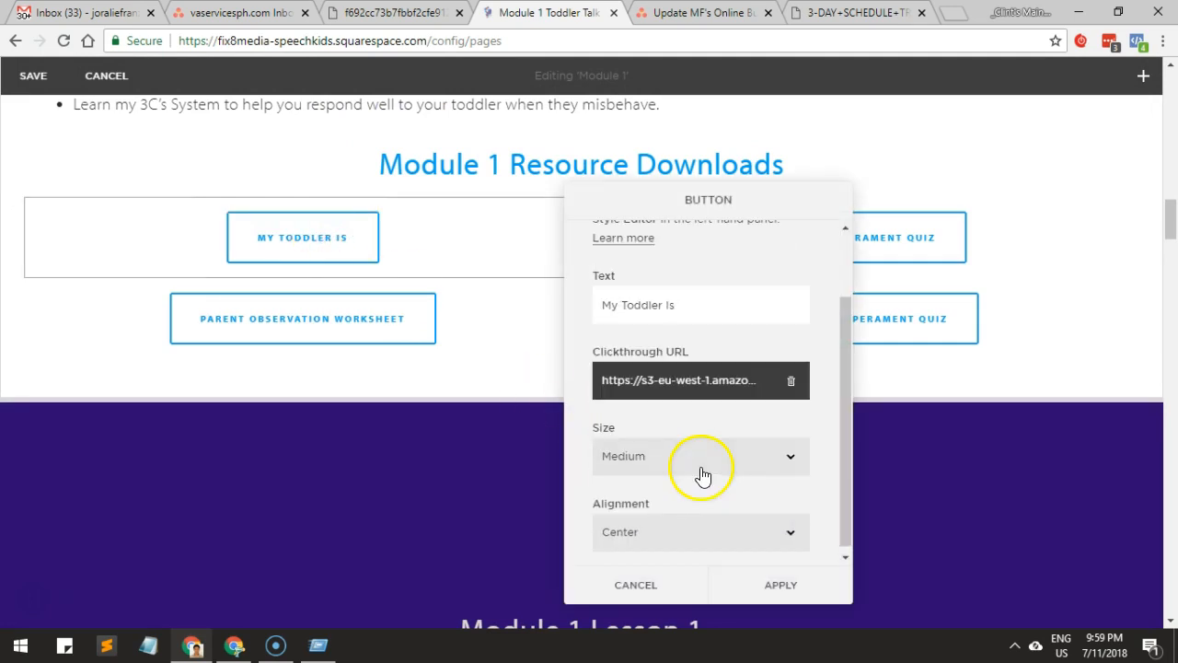
click(648, 381)
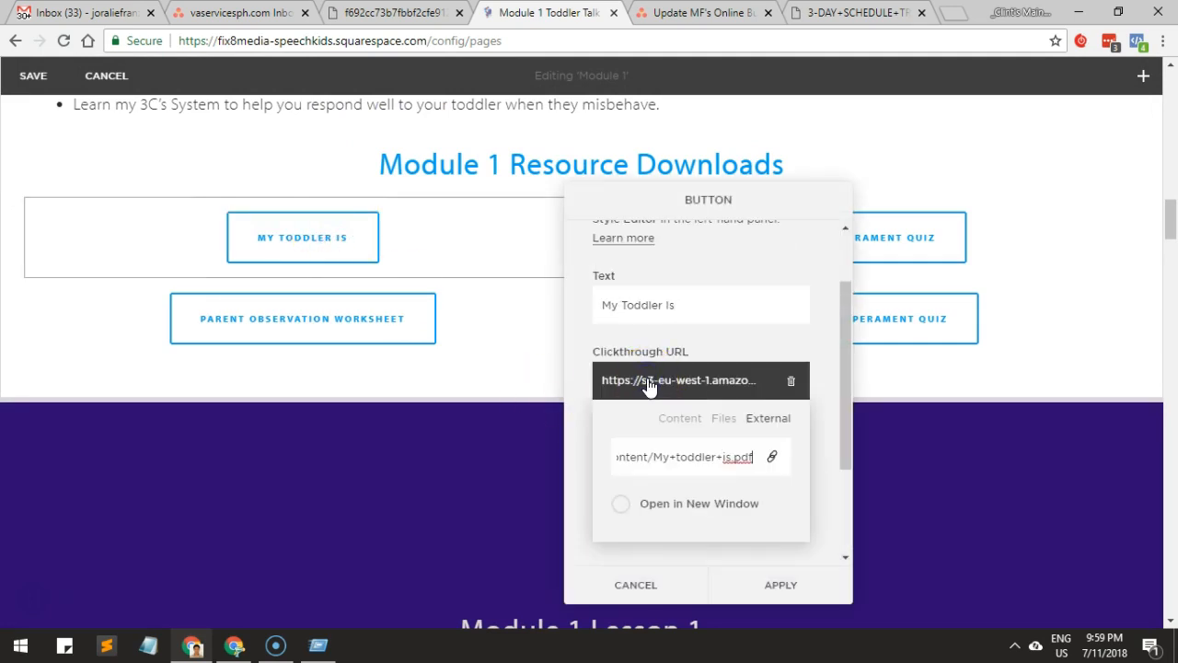
triple_click(662, 465)
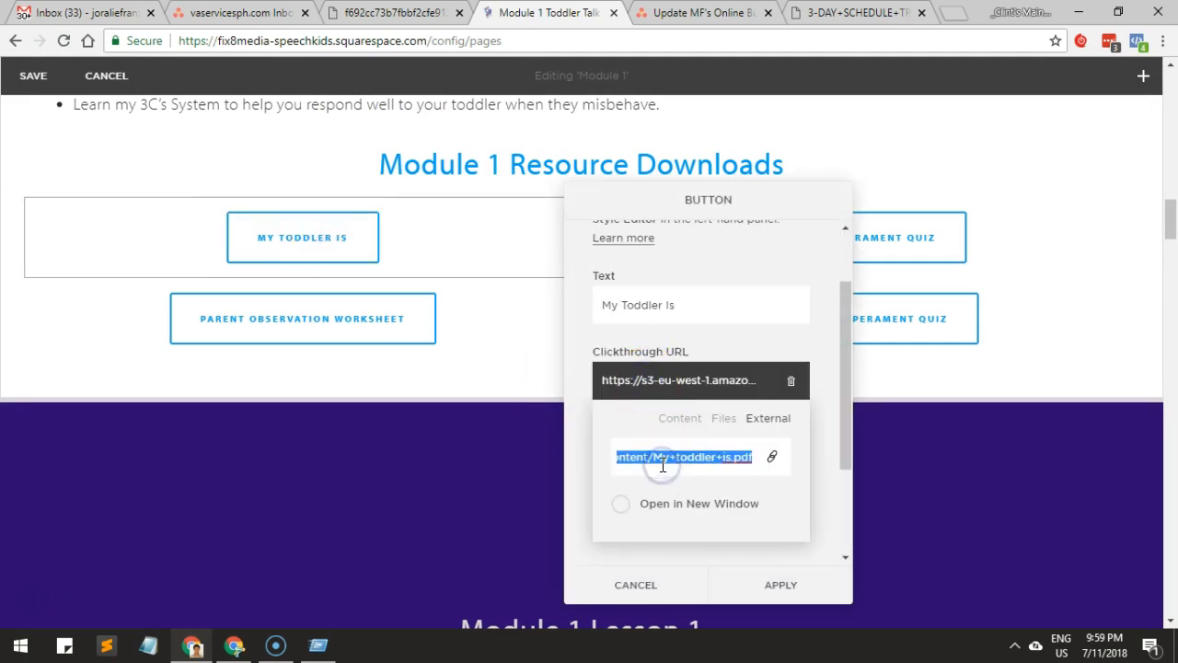
Step: Check the links PDF, return to the Asana task, and read its latest comments about the Program Content links
click(387, 15)
click(493, 333)
click(247, 15)
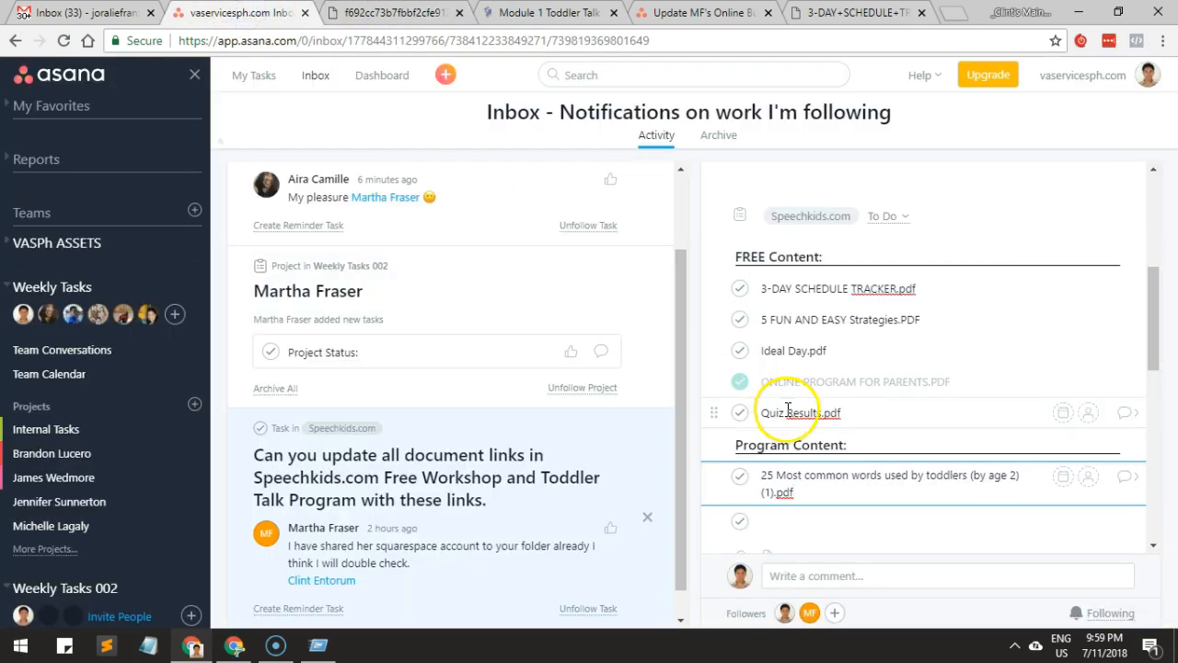
scroll(783, 402, down, 10)
scroll(789, 409, down, 1)
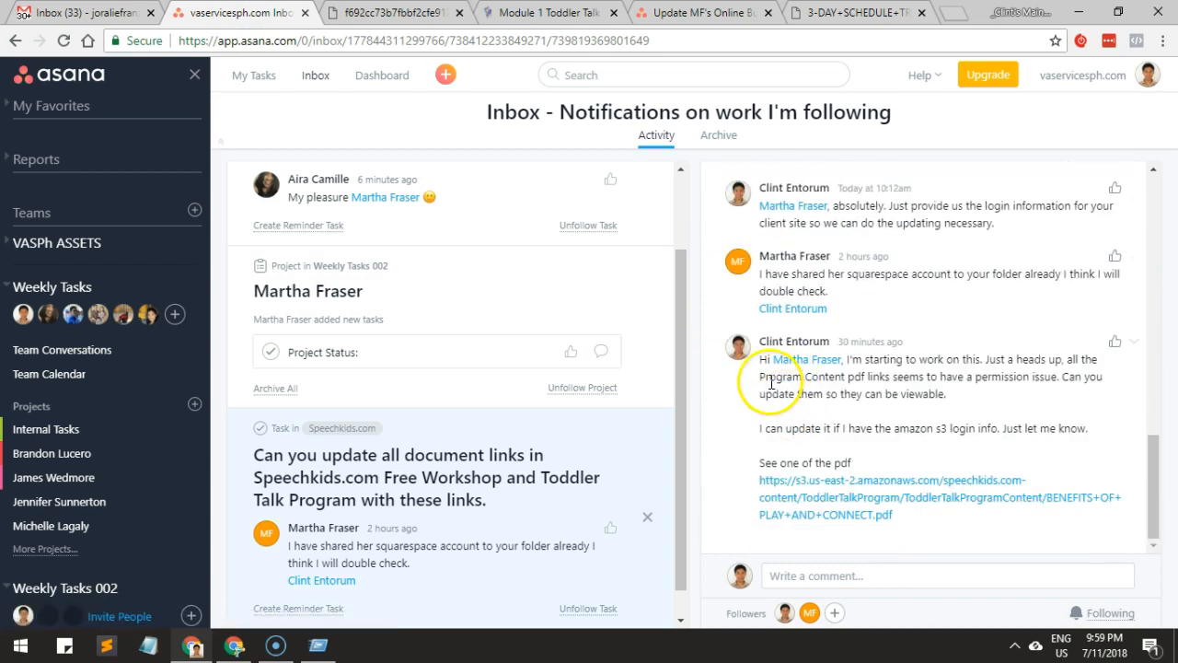
Step: Copy the full S3 link of "25 Most common words used by toddlers (by age 2) (1).pdf" from the Program Content table in the links PDF
click(385, 12)
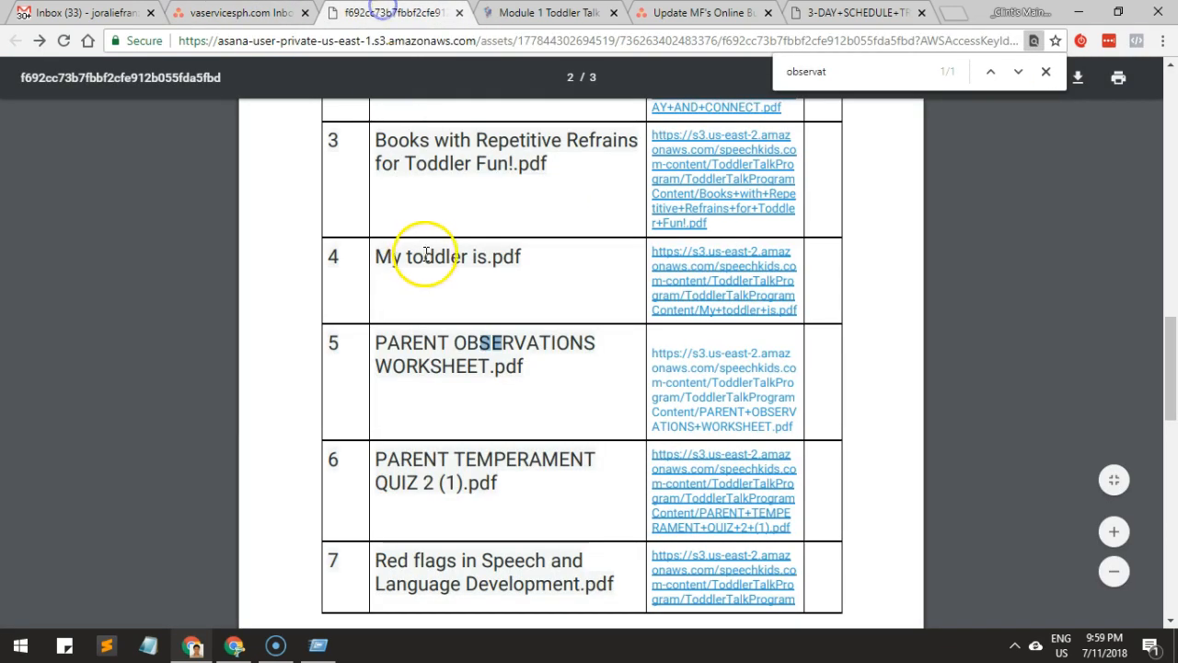
scroll(426, 254, up, 8)
drag(324, 249, 345, 250)
scroll(428, 252, down, 4)
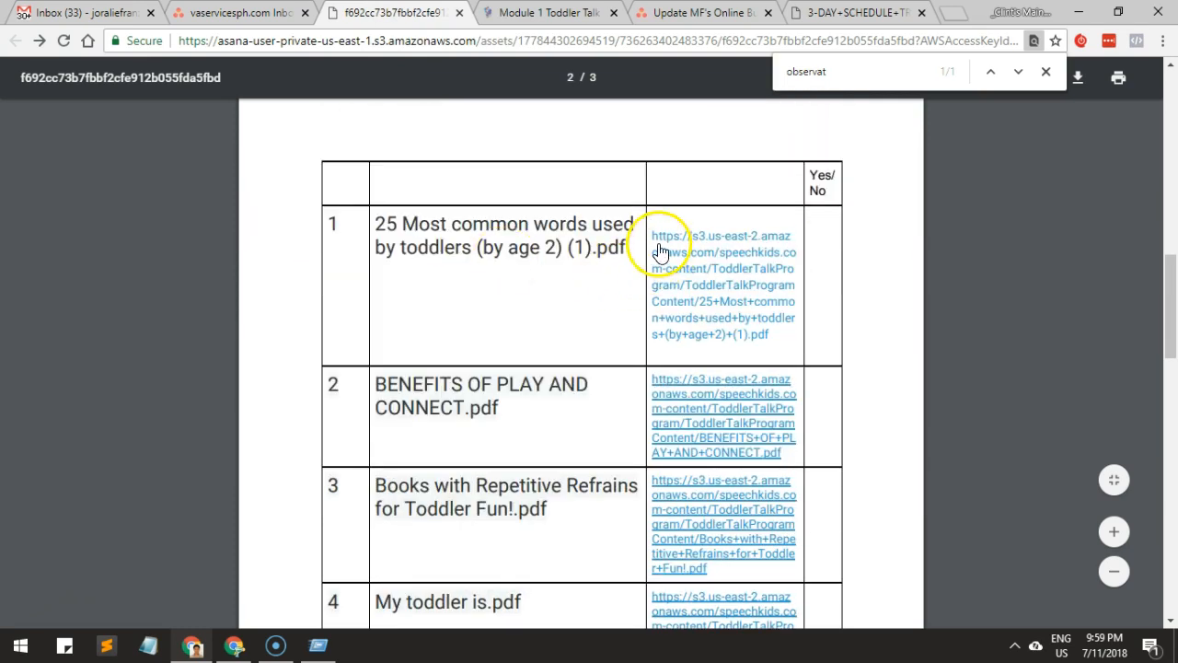
drag(776, 335, 664, 247)
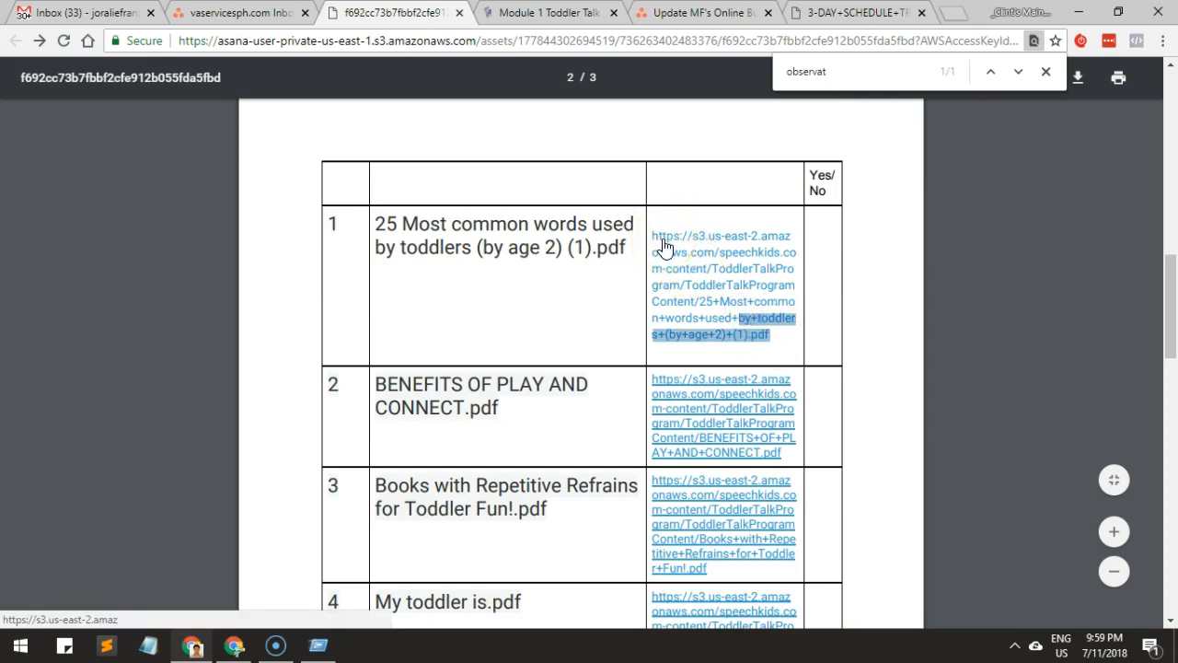
click(765, 344)
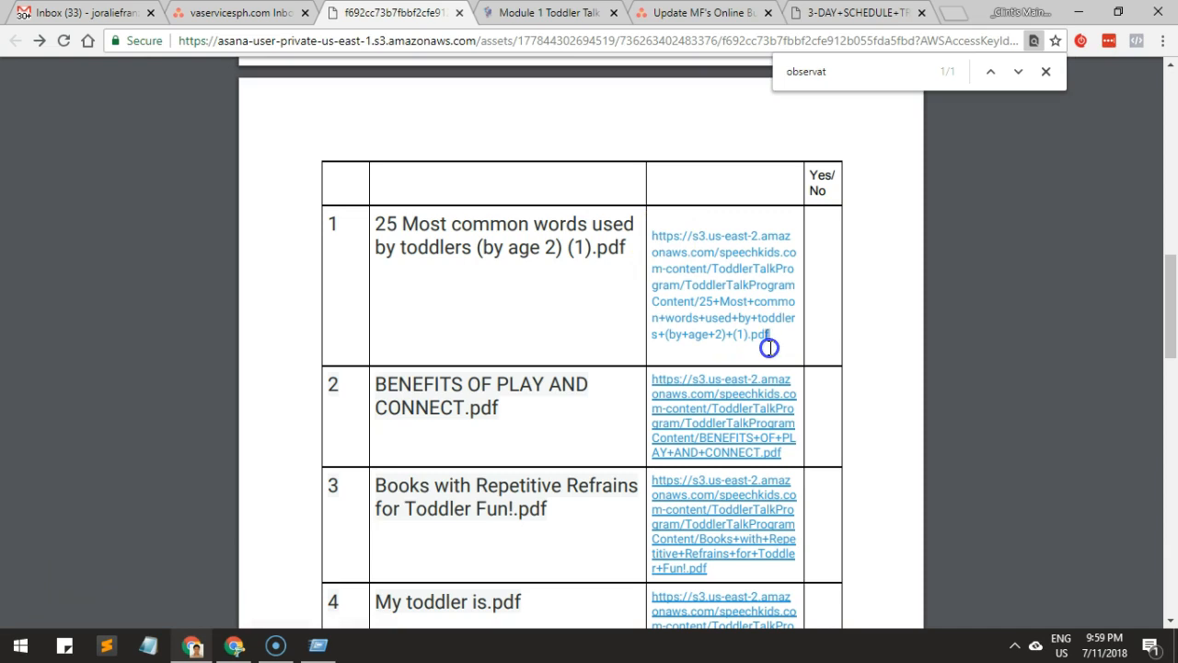
drag(772, 333, 666, 209)
key(ctrl+c)
Step: Load the copied 25 Most common words link in the browser tab holding the schedule tracker PDF and examine the response
click(855, 13)
click(858, 41)
key(ctrl+v)
key(Return)
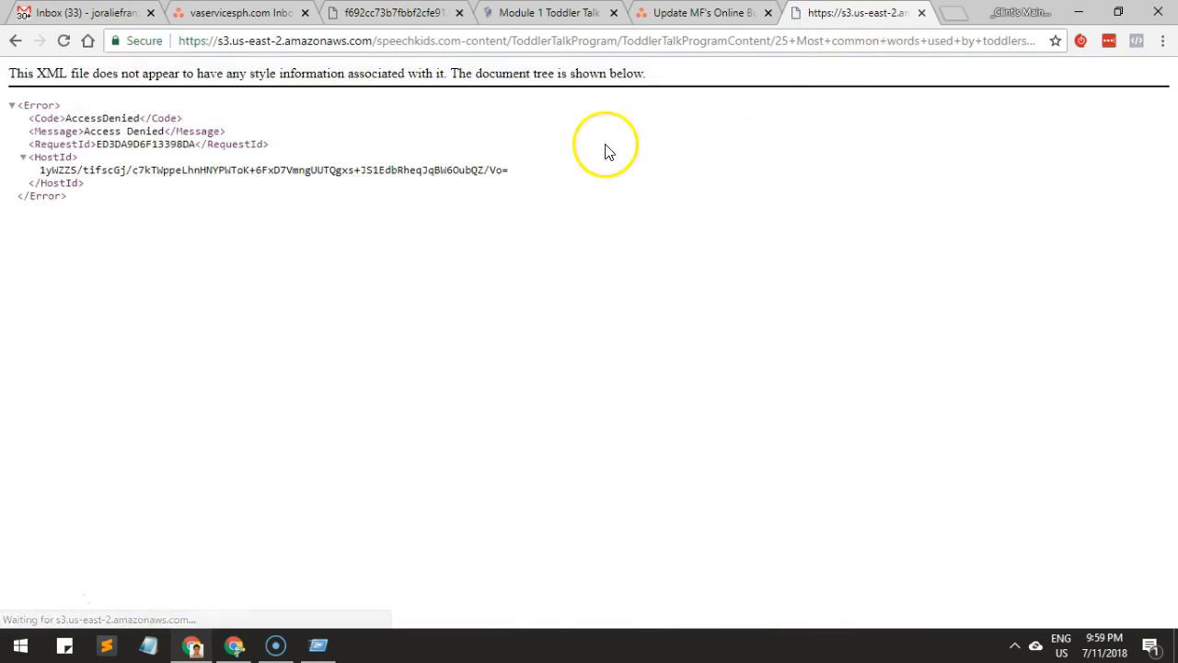
drag(47, 120, 129, 132)
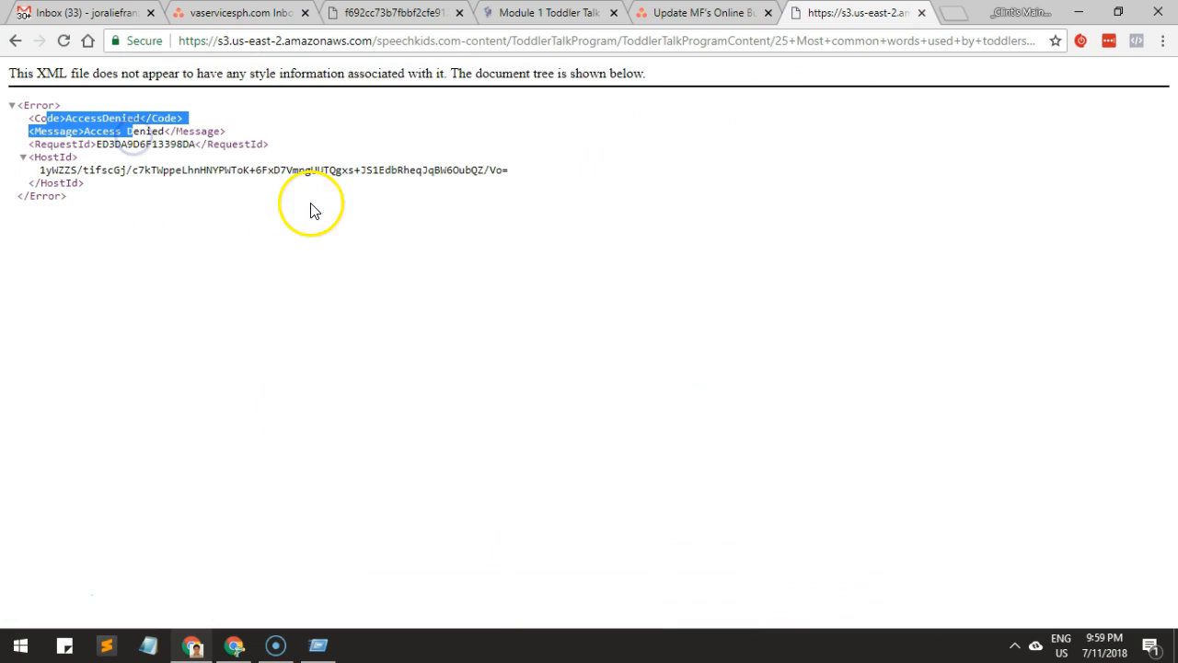
Step: Recheck the Asana comment about the Program Content links, return to the links PDF, and close its text search
click(239, 15)
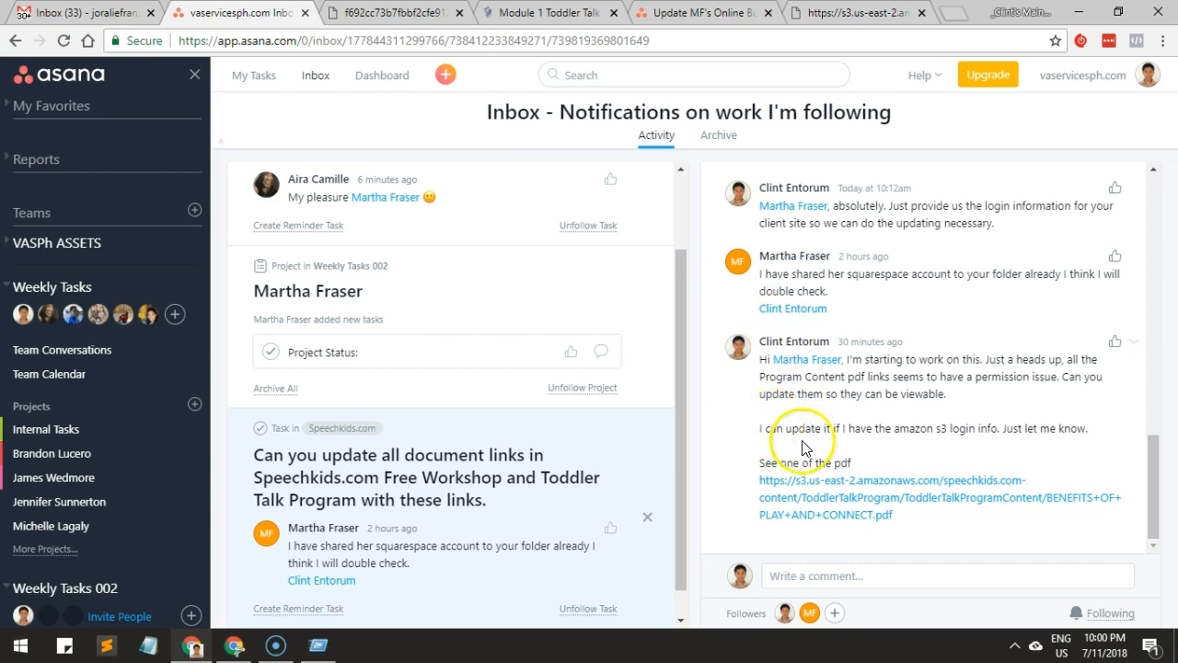
click(400, 16)
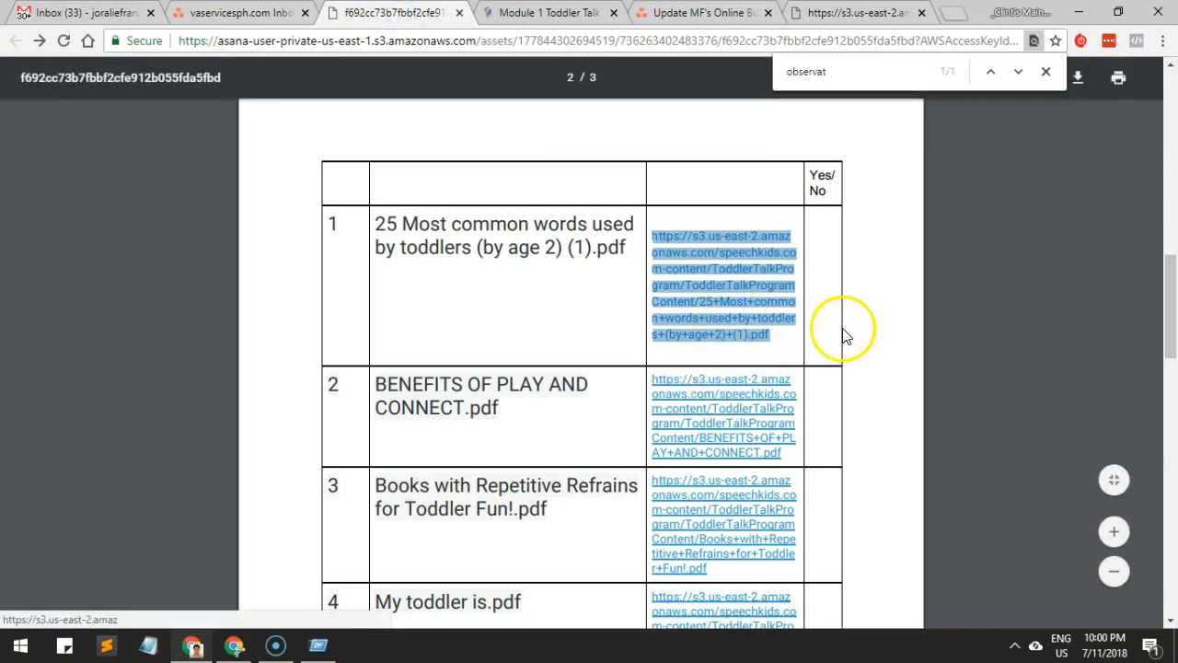
click(887, 311)
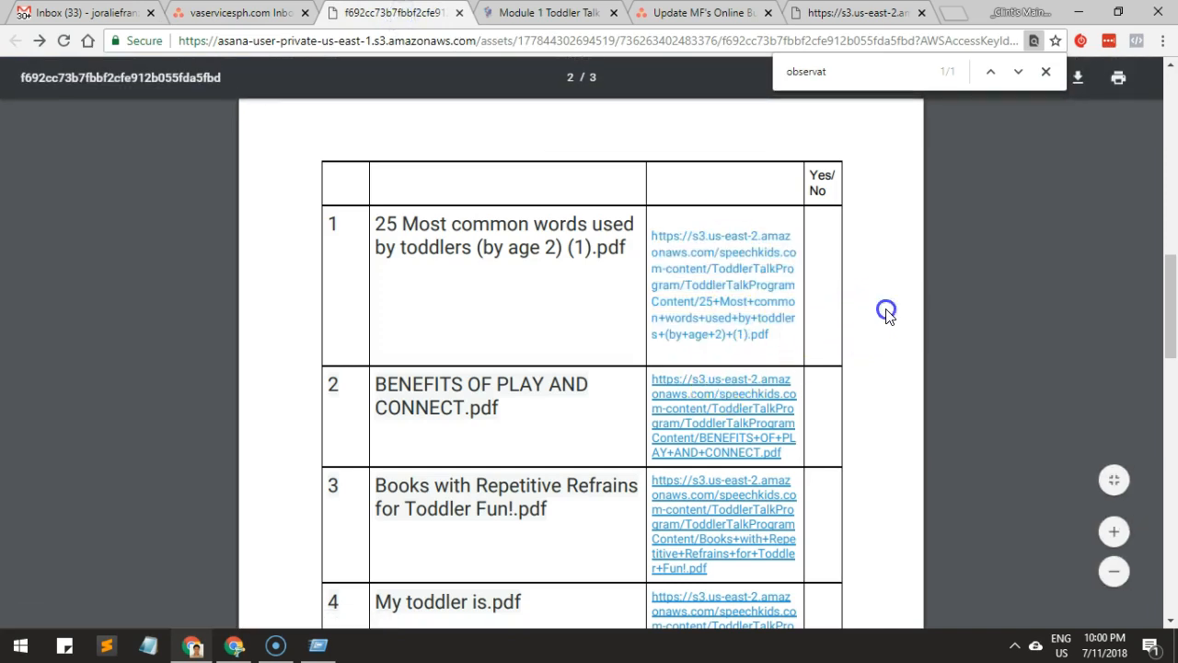
click(1046, 71)
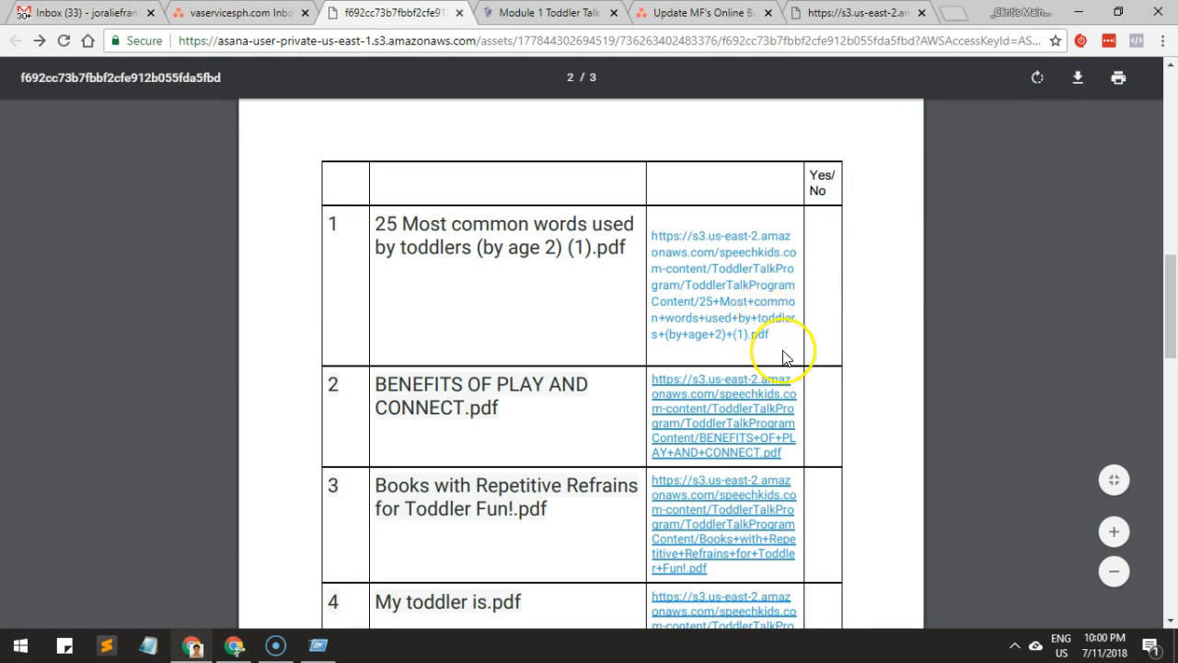
Step: Follow the 25 Most common words link directly from the PDF, inspect the resulting address, and go back to the PDF
click(690, 240)
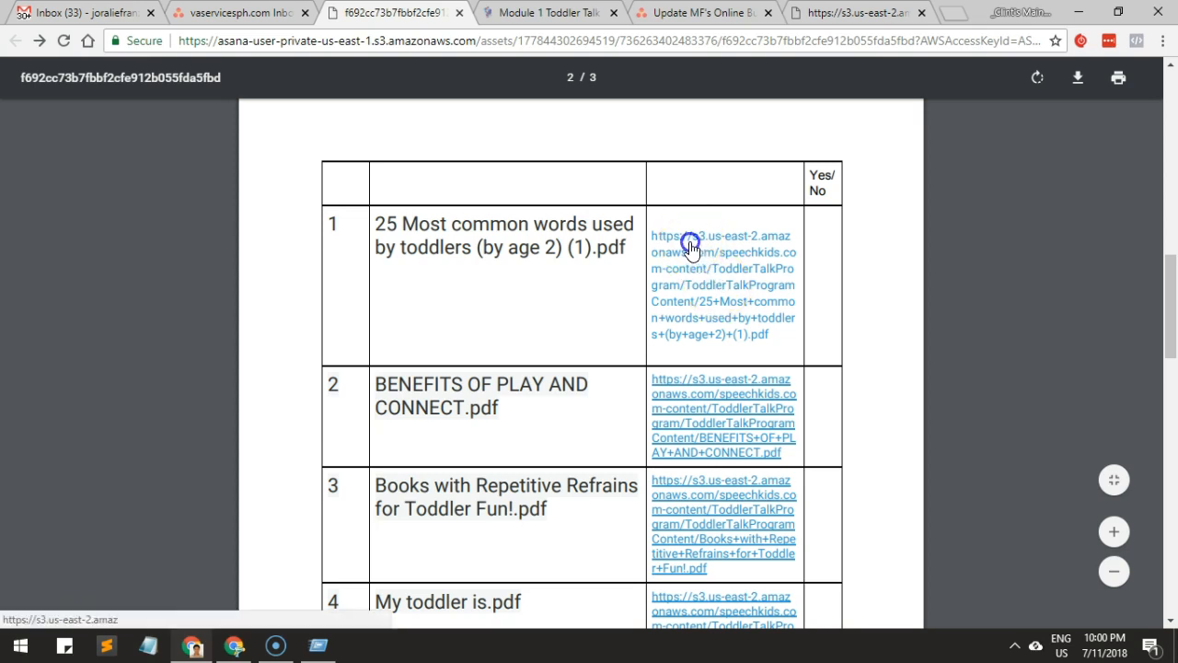
drag(276, 40, 110, 41)
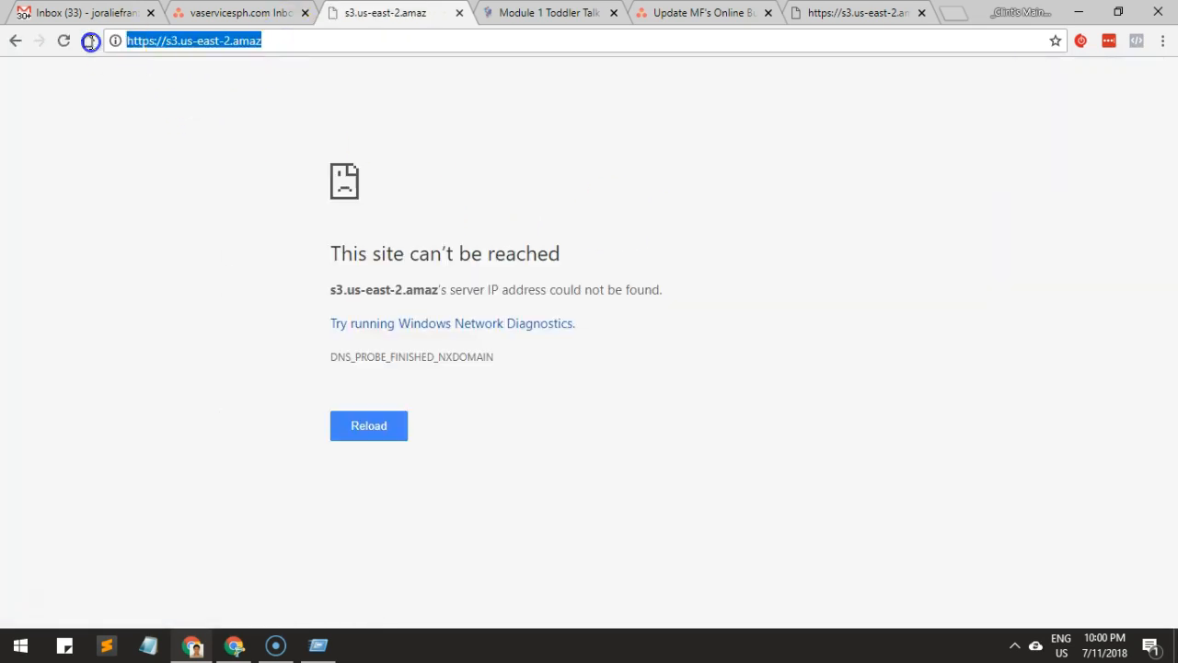
click(15, 40)
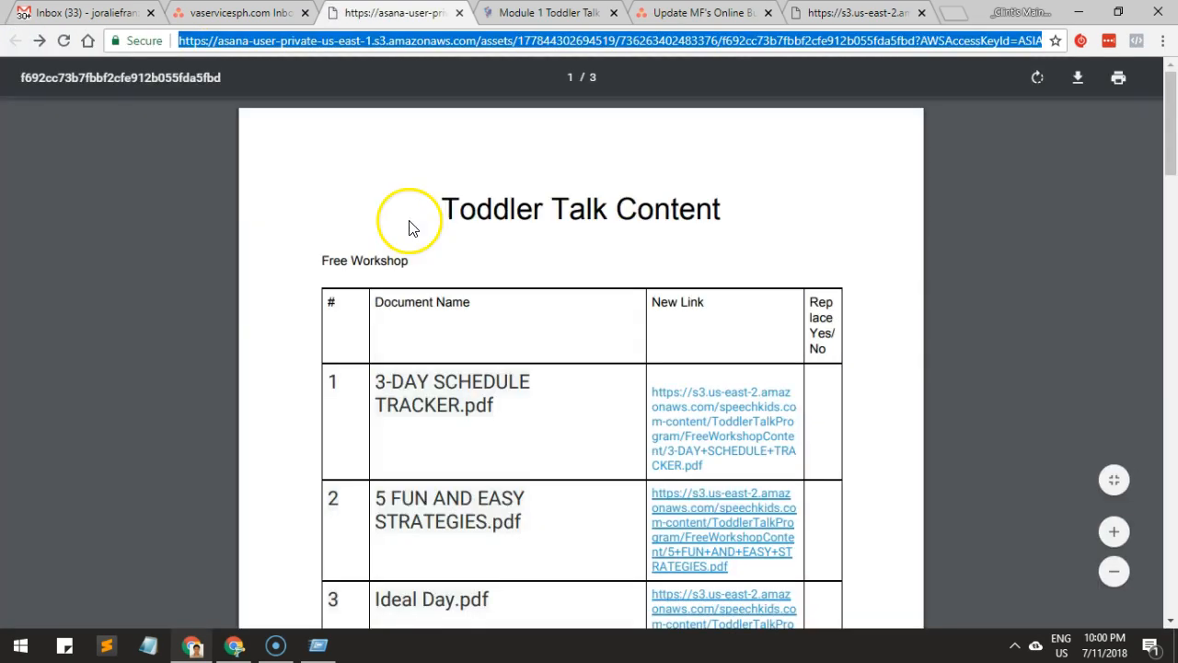
Step: Open the "5 FUN AND EASY STRATEGIES.pdf" link from the Free Workshop table in a new tab, check it, and close that tab
scroll(563, 271, down, 2)
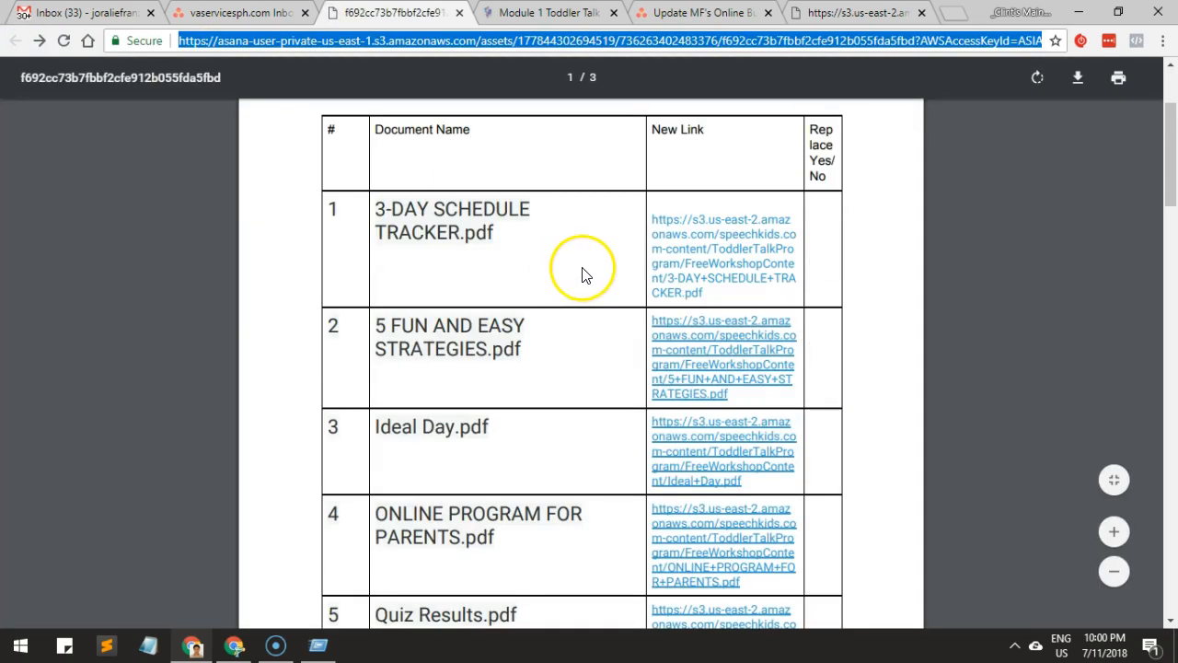
right_click(703, 342)
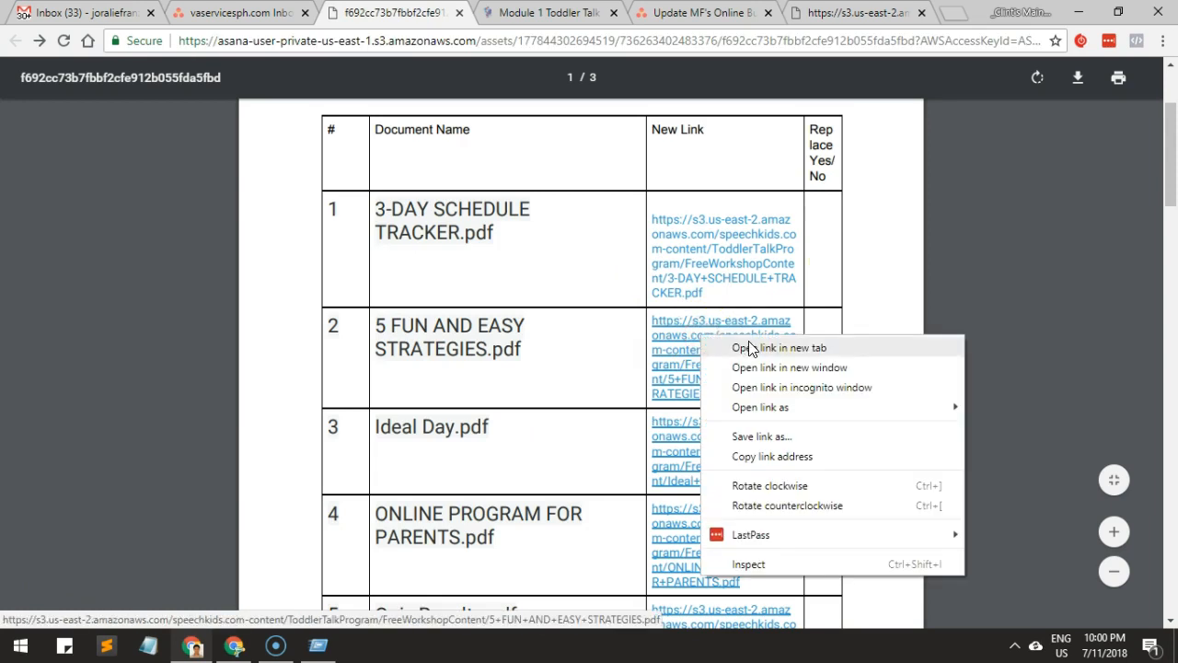
click(750, 347)
click(457, 13)
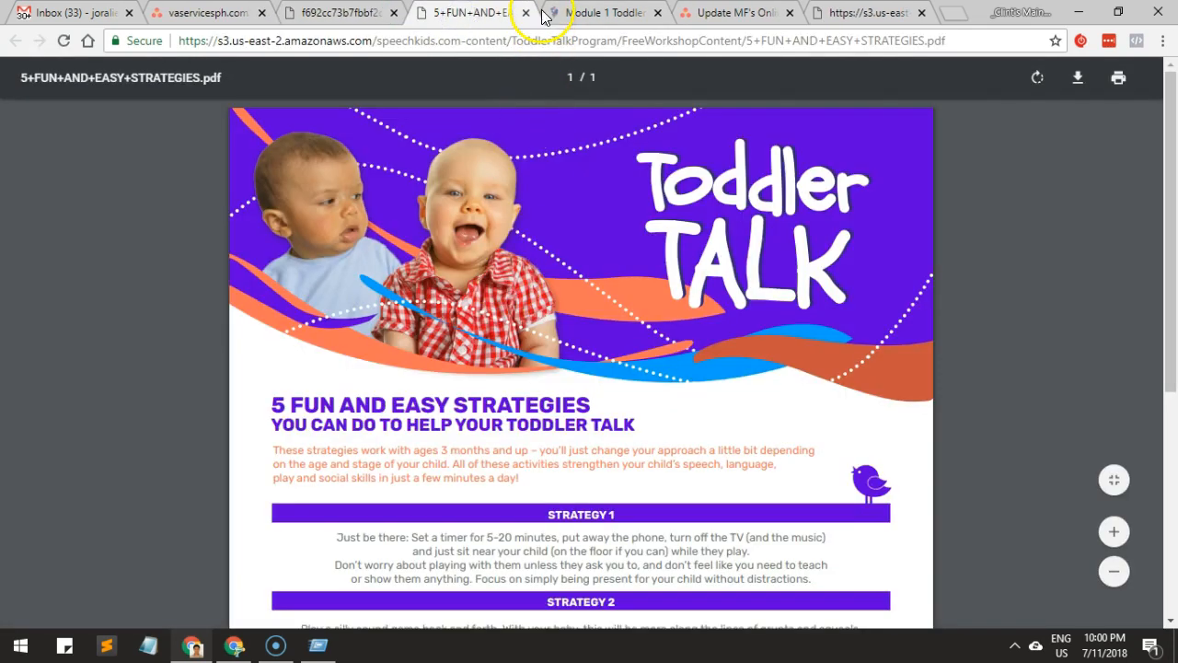
click(525, 14)
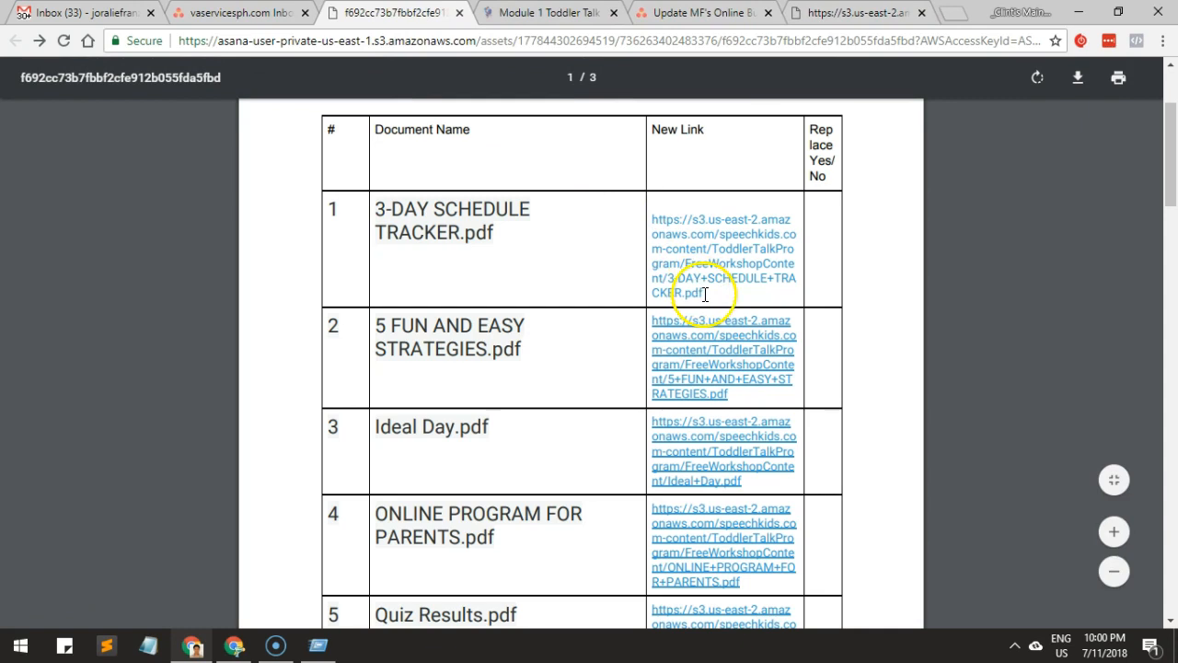
Step: Open the 3-DAY SCHEDULE TRACKER link from the PDF in a new tab, compare its address with the table entry, and close the tab
drag(706, 294, 653, 223)
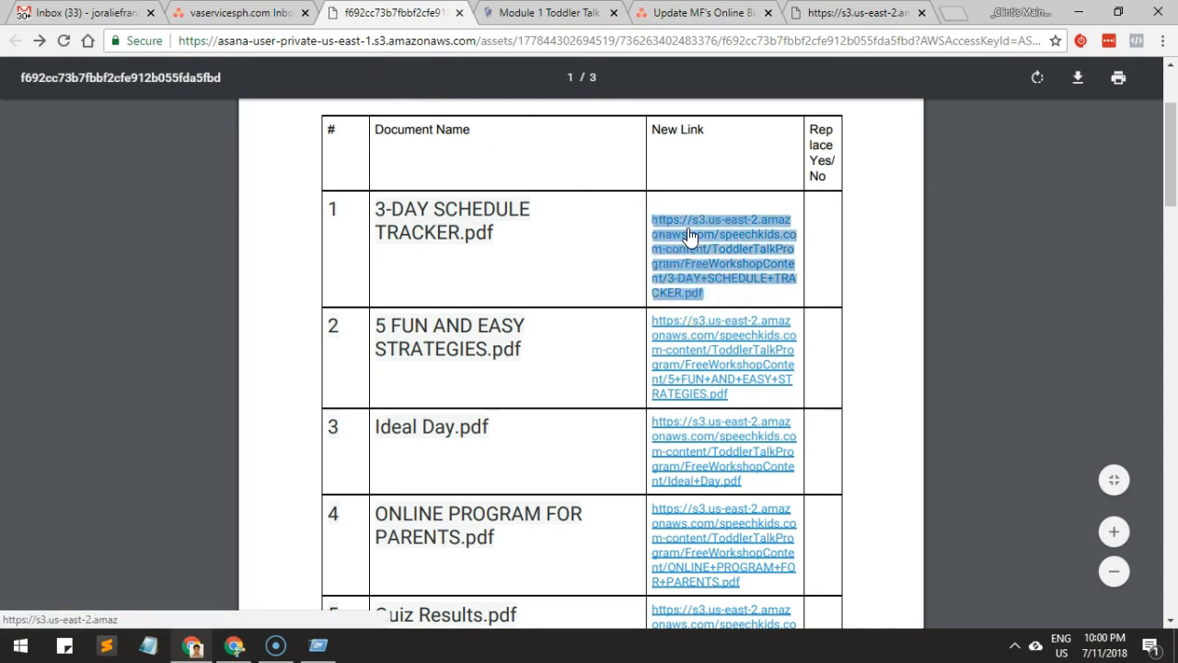
click(867, 267)
right_click(674, 221)
click(727, 230)
click(469, 12)
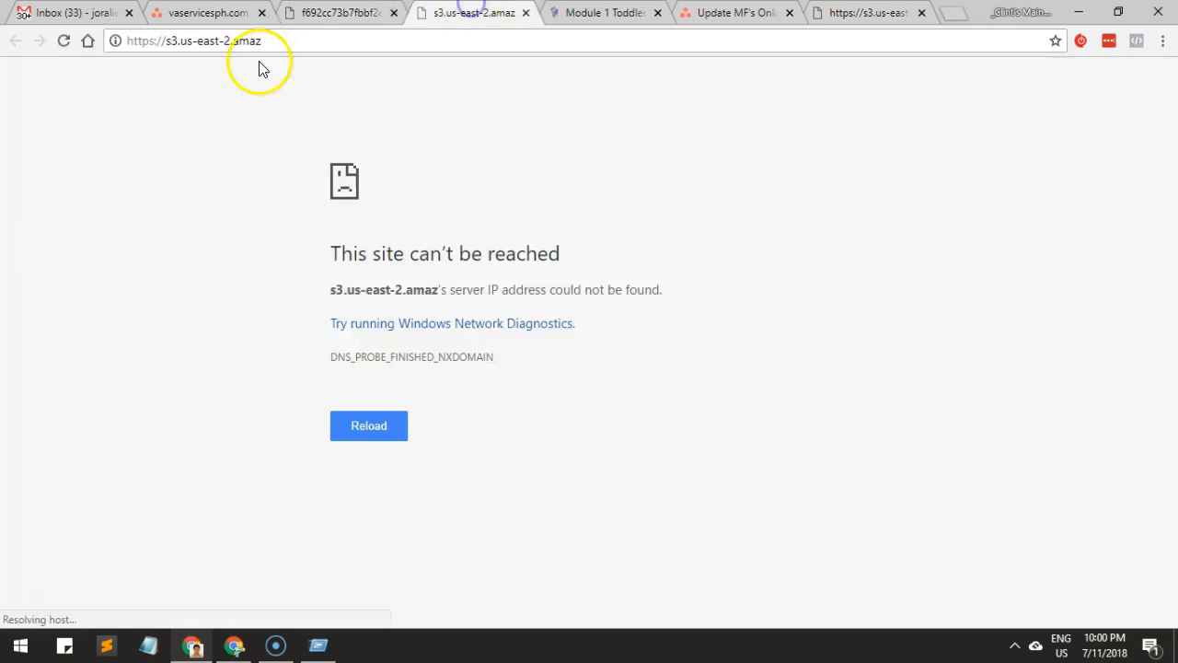
drag(244, 39, 126, 43)
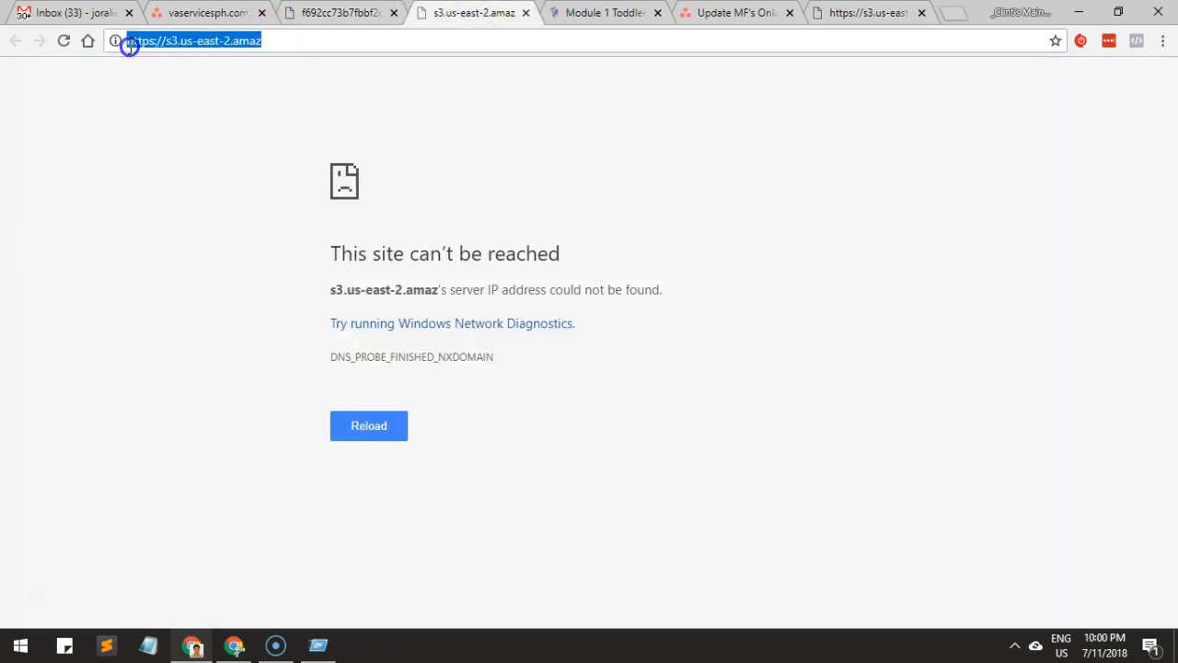
click(310, 17)
click(469, 13)
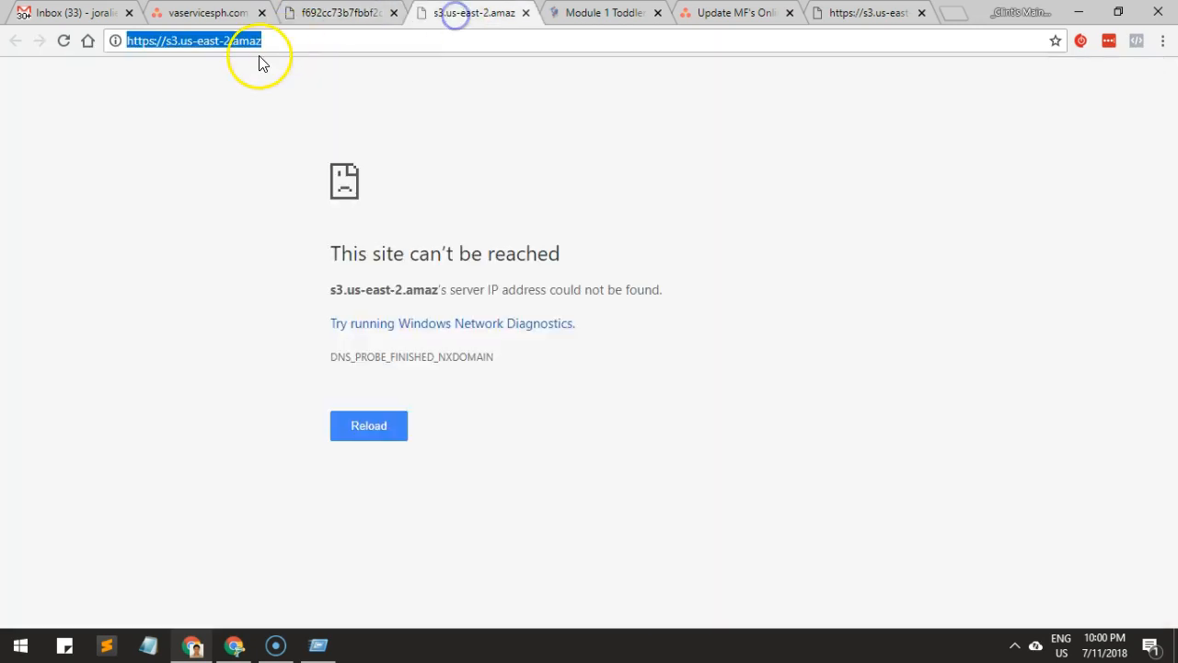
drag(263, 46, 138, 58)
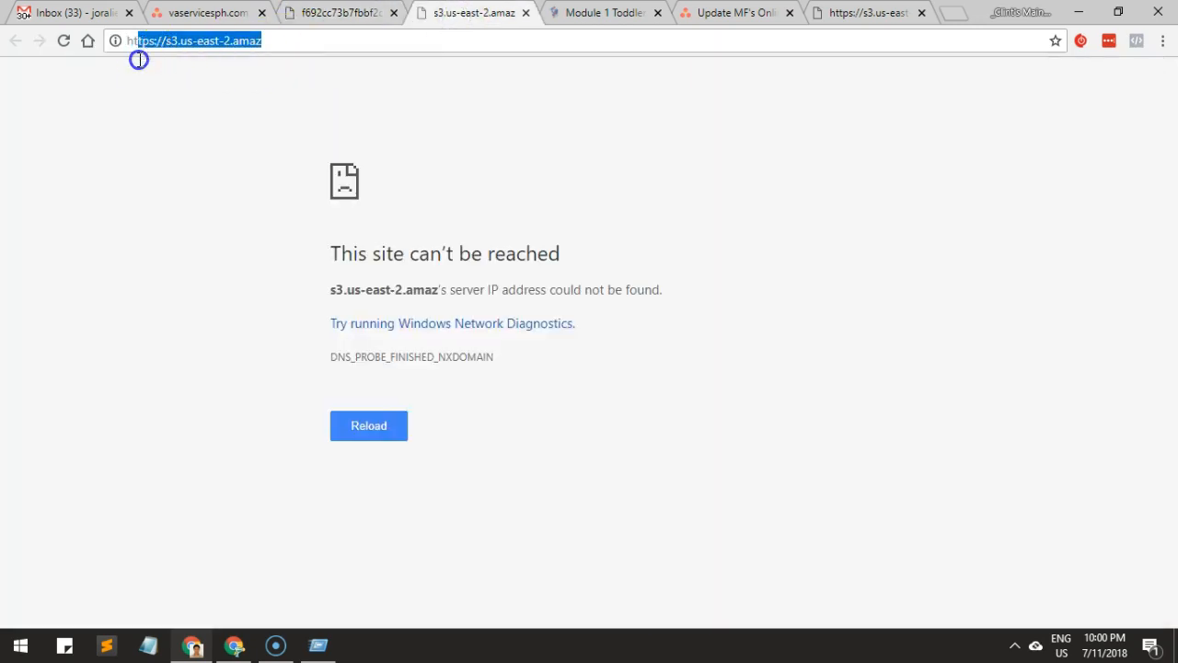
click(527, 19)
Step: Copy the full 3-DAY SCHEDULE TRACKER link text, load it in the last browser tab to test it, and close that tab
drag(714, 279, 651, 214)
right_click(771, 238)
click(783, 244)
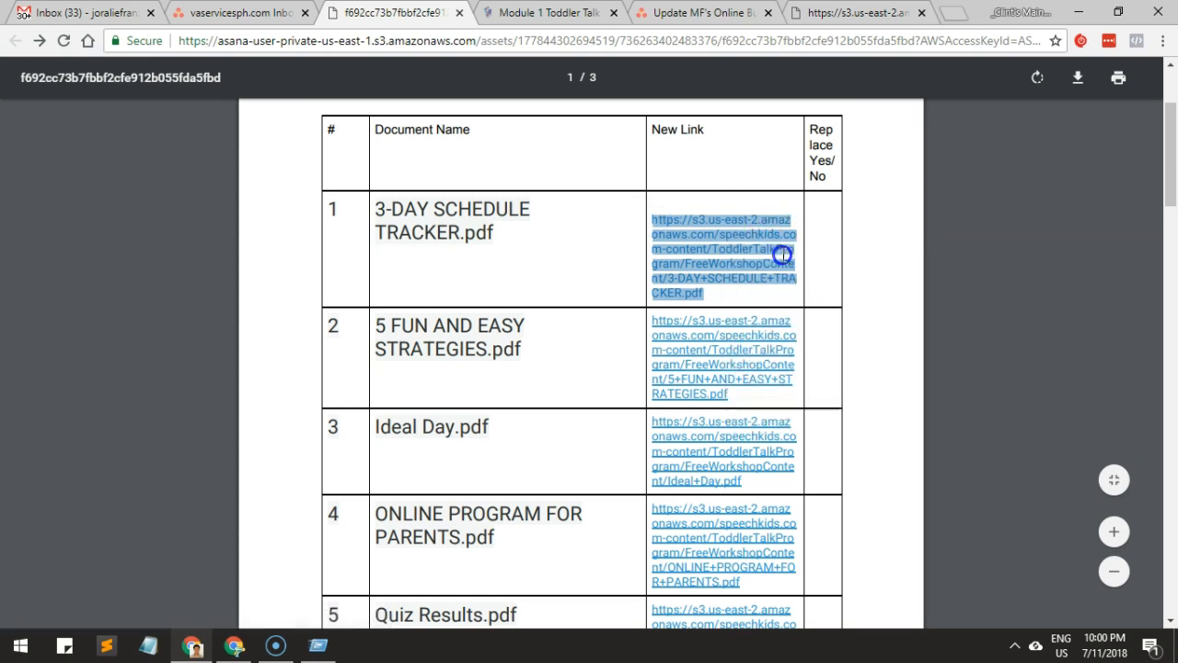
click(889, 13)
click(867, 42)
key(ctrl+v)
key(Return)
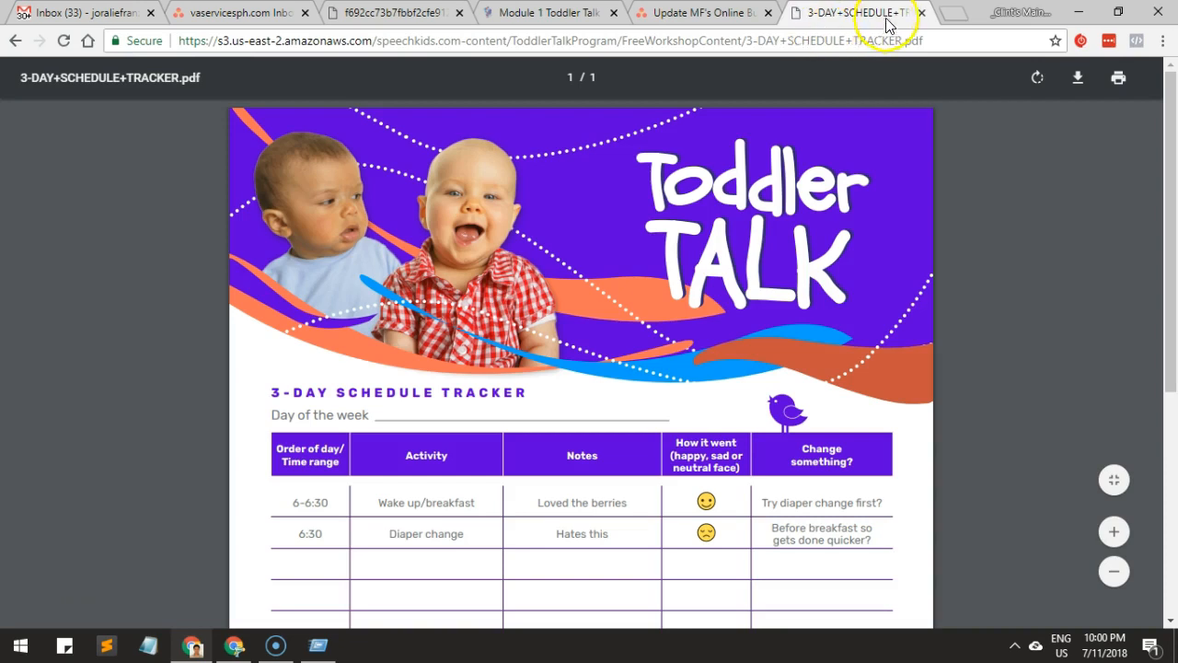
click(920, 12)
Step: Return to the Program Content table in the links PDF and select the full 25 Most common words link
click(419, 13)
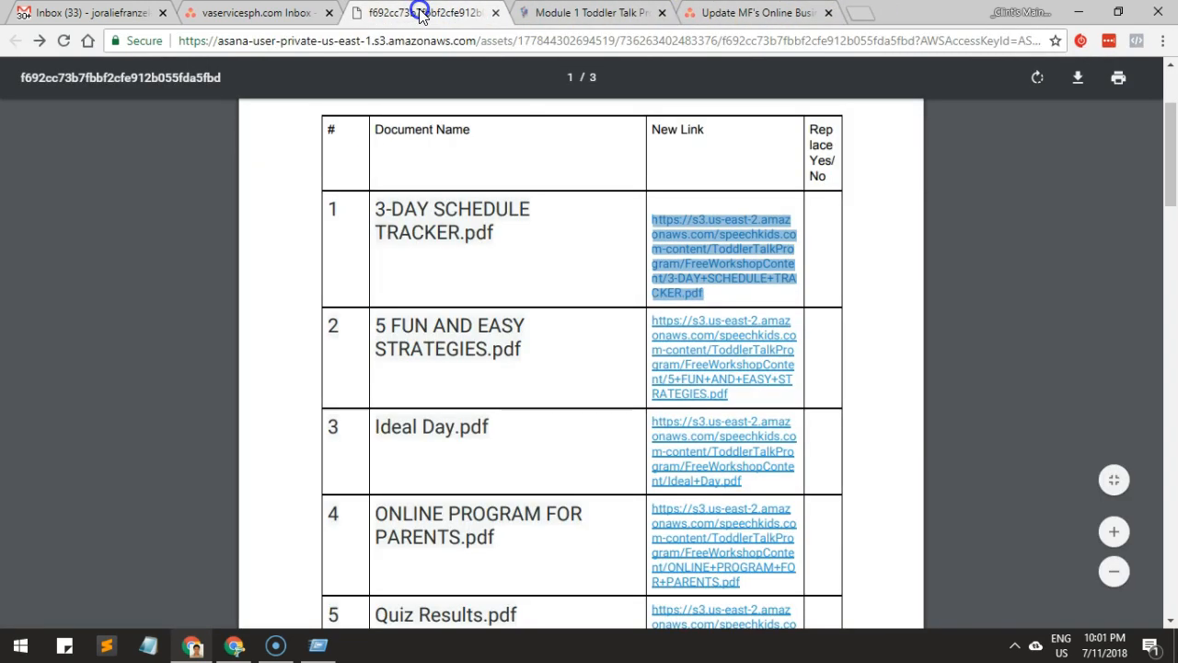
scroll(635, 385, down, 5)
click(329, 137)
scroll(555, 320, down, 3)
drag(760, 316, 650, 204)
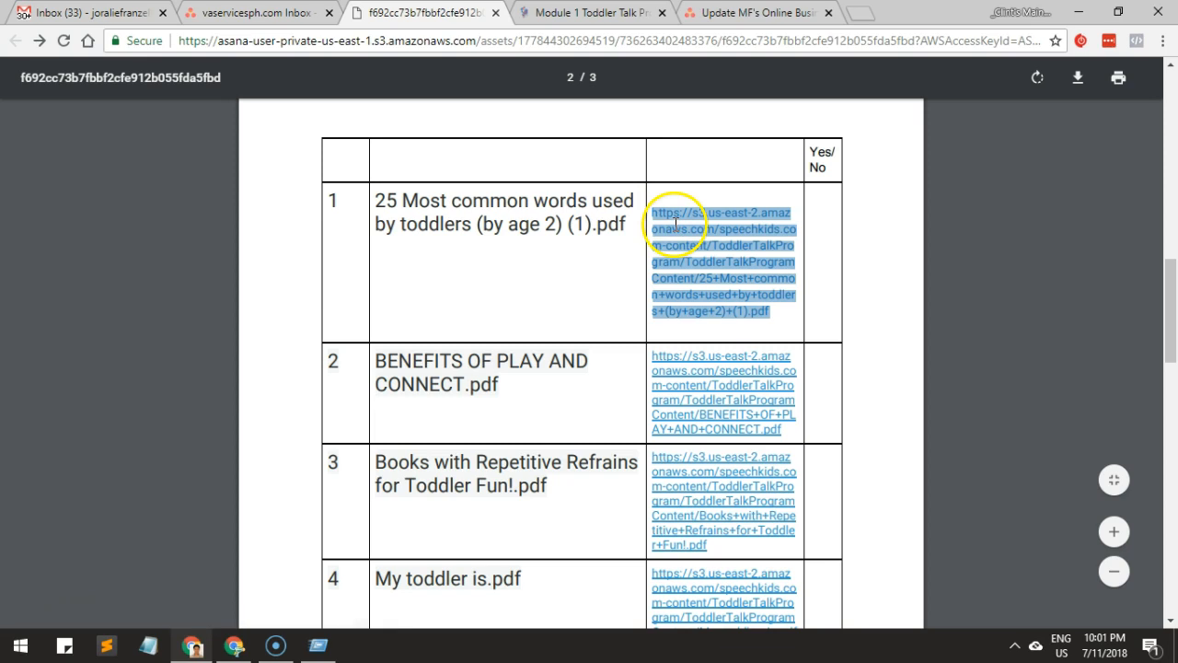
Step: Check the My Toddler Is button's clickthrough URL settings and reread the Asana comment about the Program Content permission issue
click(543, 22)
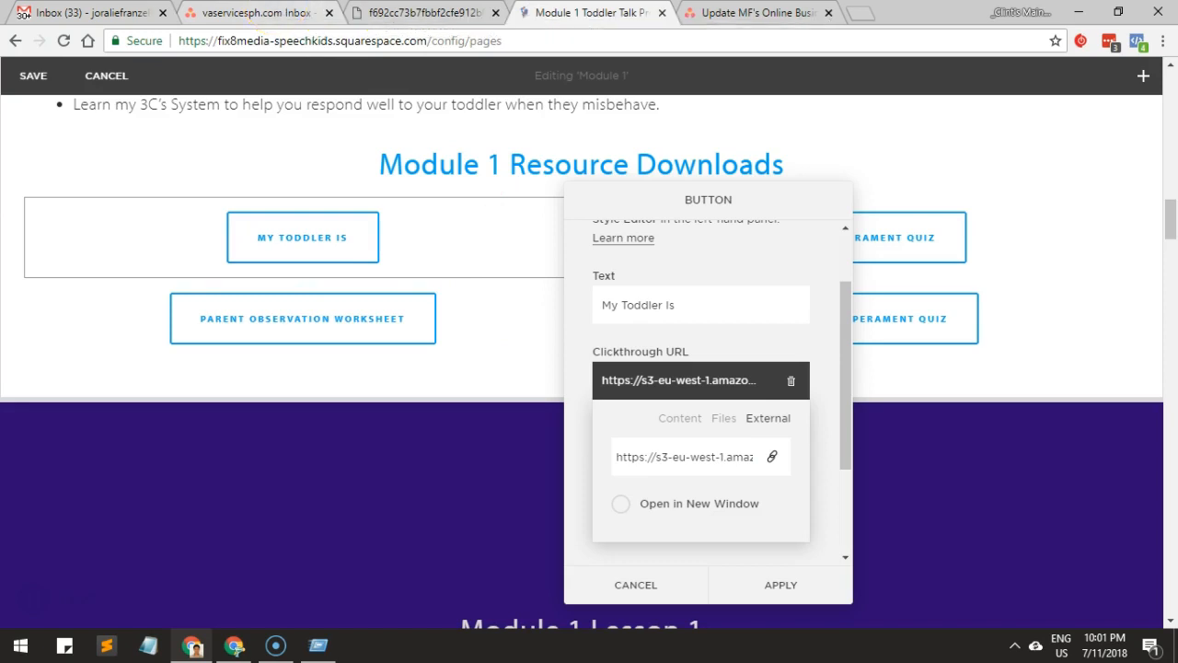
click(256, 13)
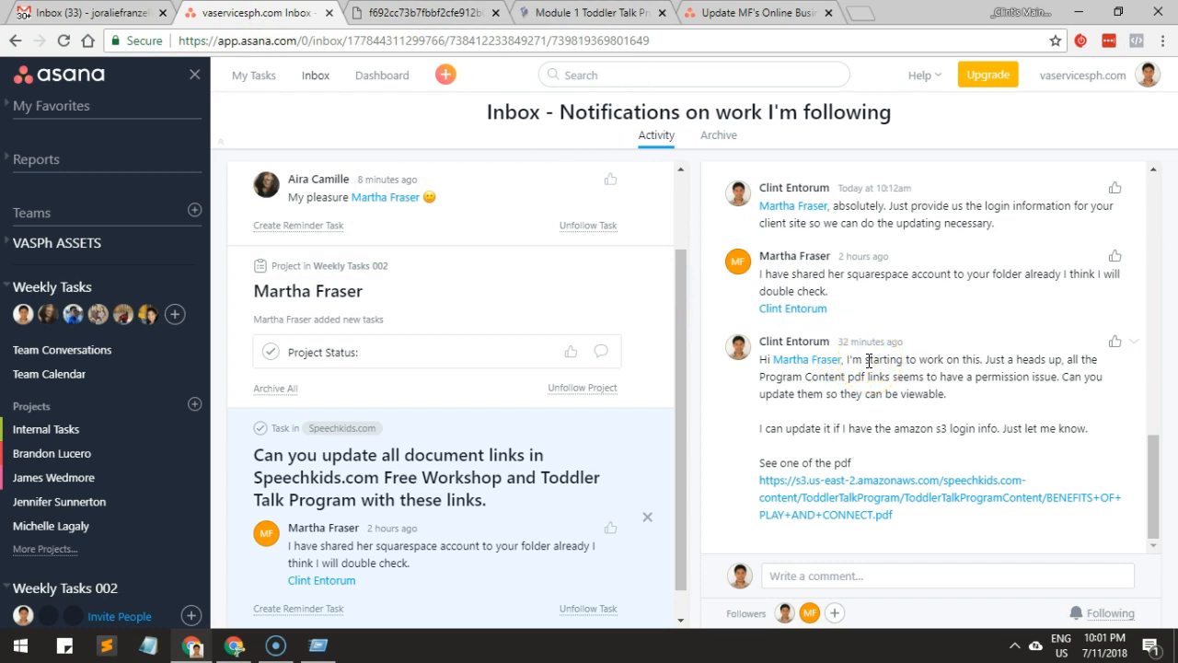
drag(851, 377, 877, 413)
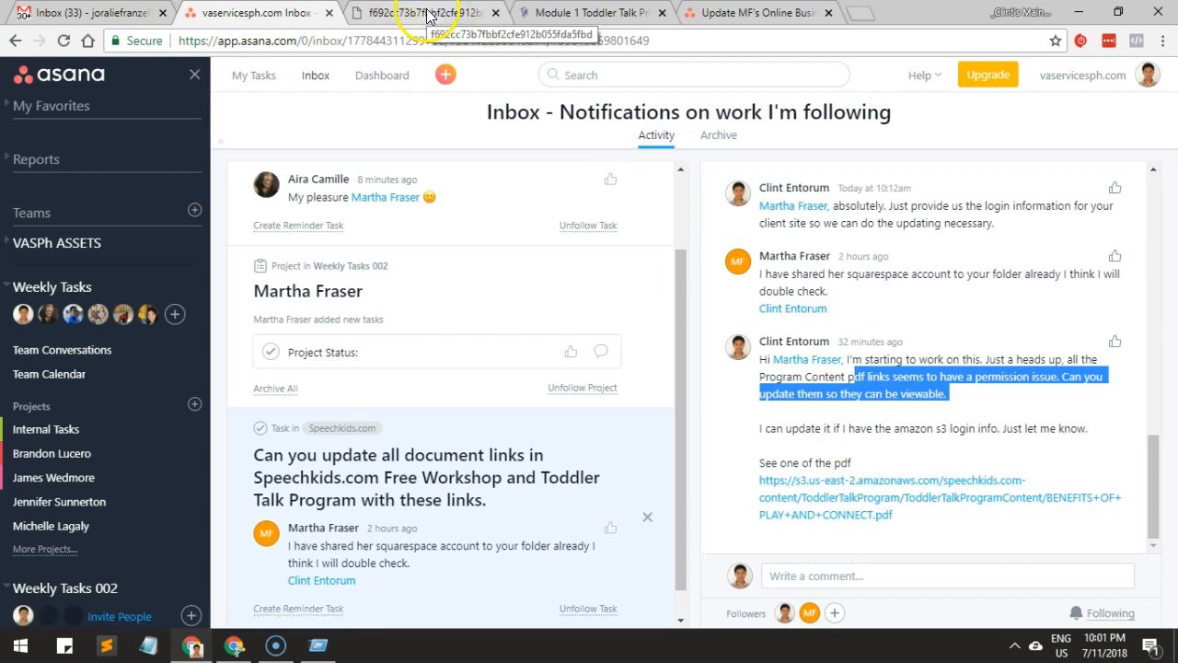
Step: Review the FREE Content and Program Content subtasks in the Asana task, and select the empty subtask under Program Content
scroll(855, 294, up, 8)
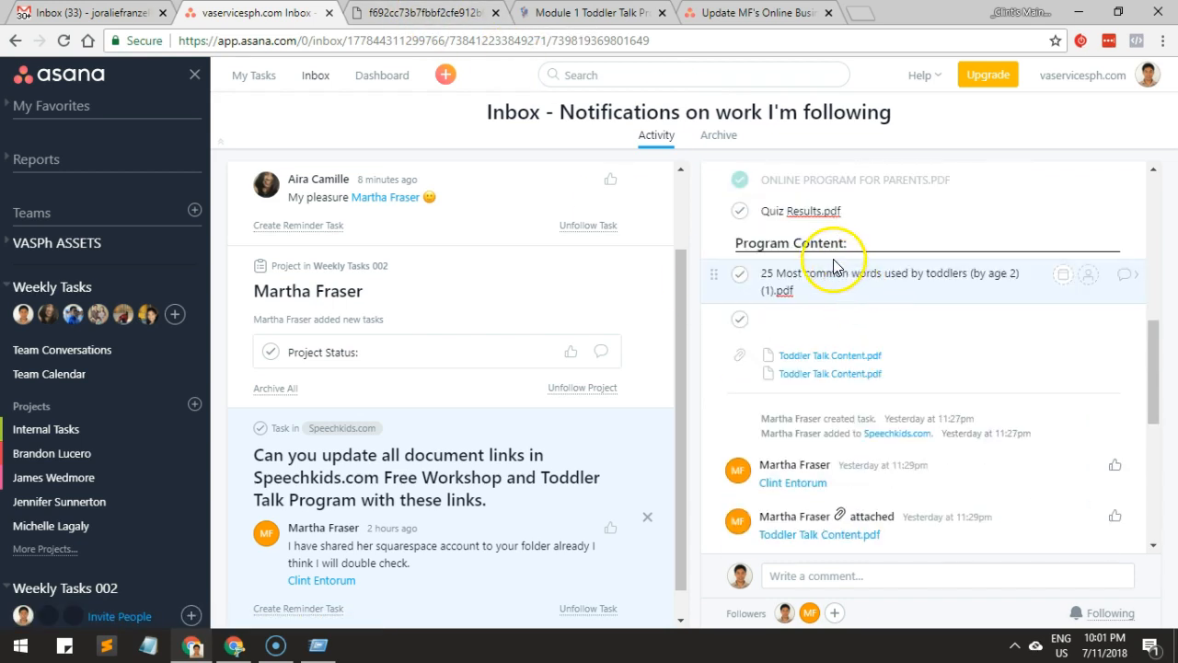
click(777, 322)
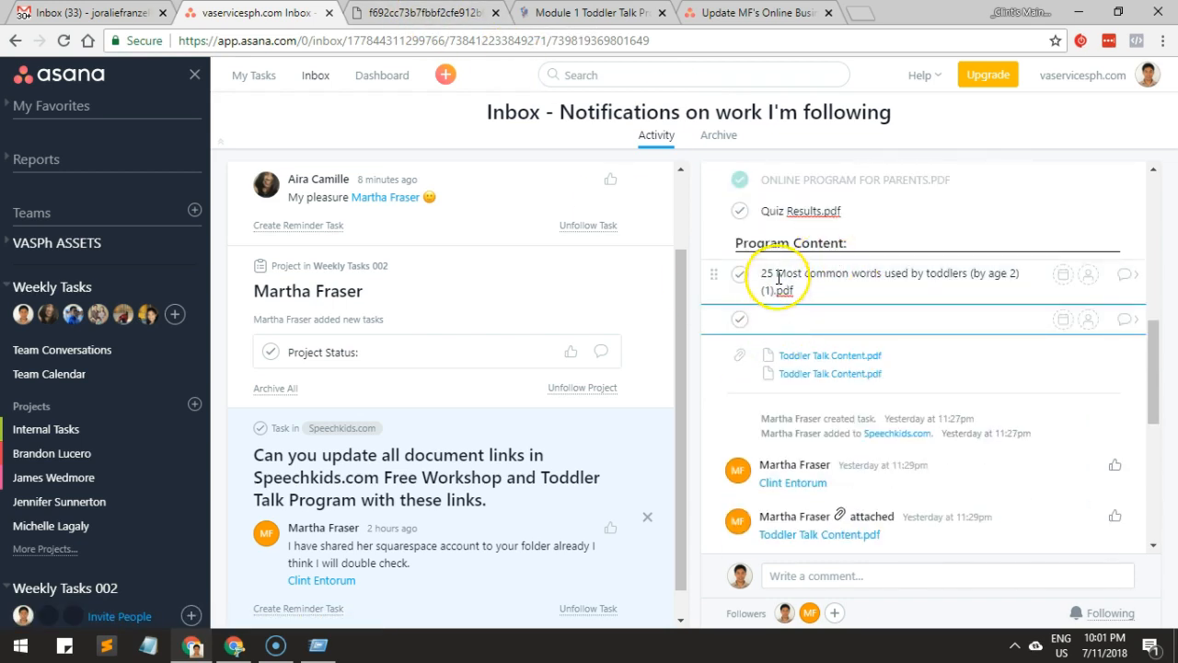
scroll(777, 278, up, 3)
click(787, 340)
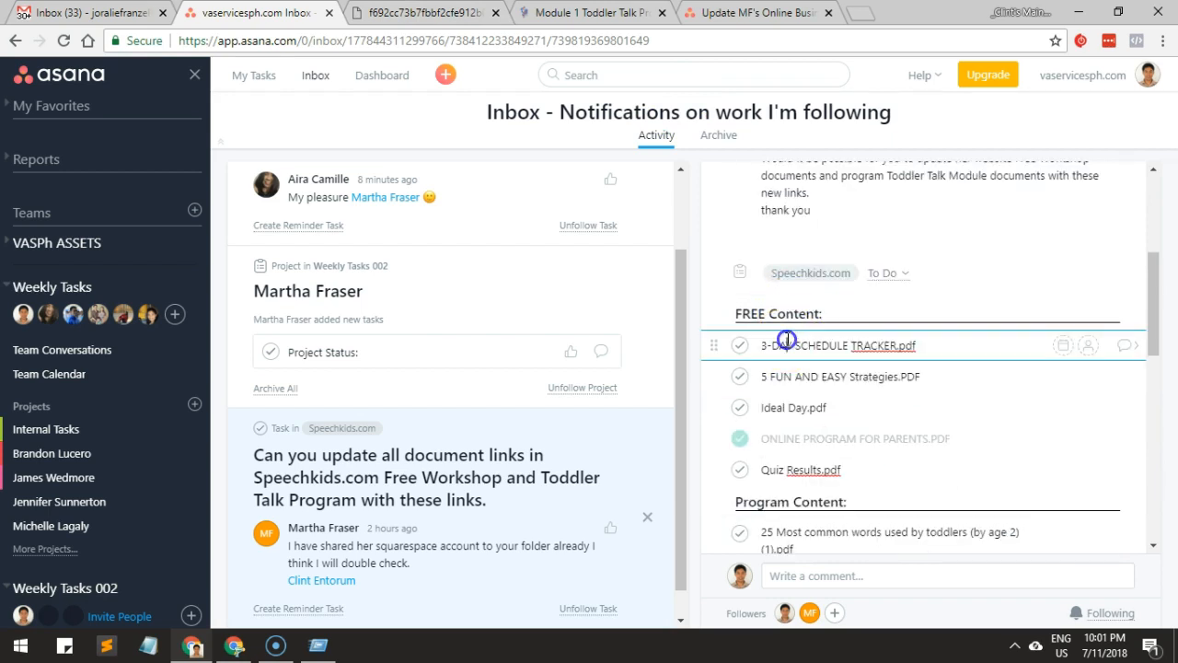
scroll(787, 348, down, 1)
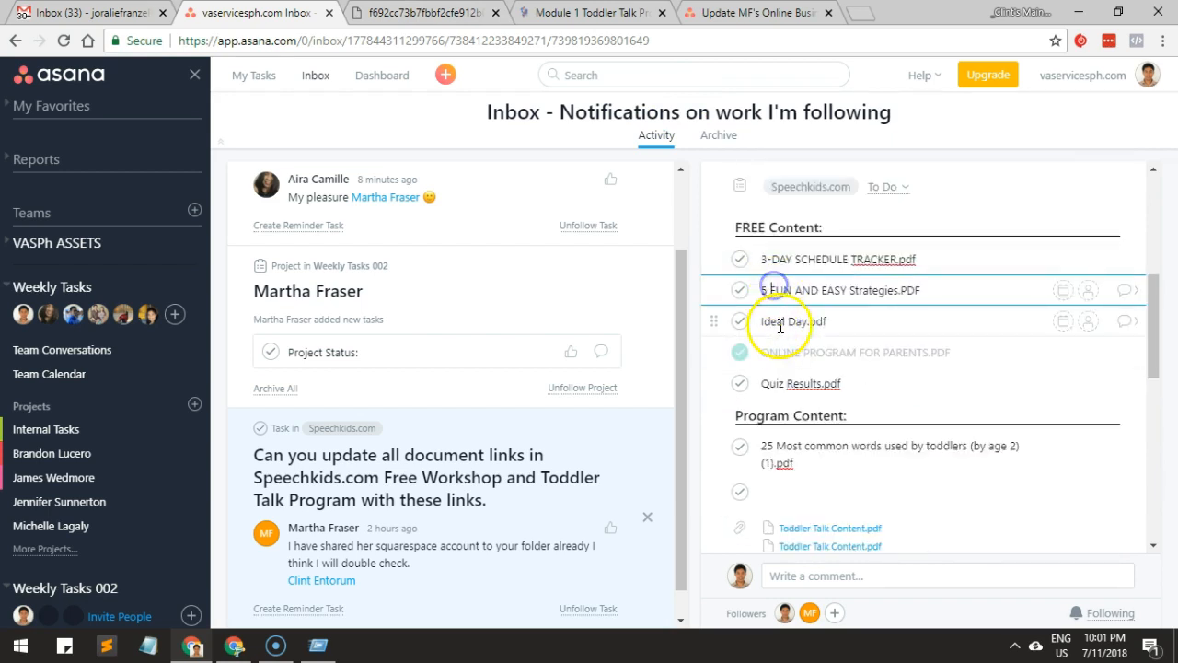
click(782, 381)
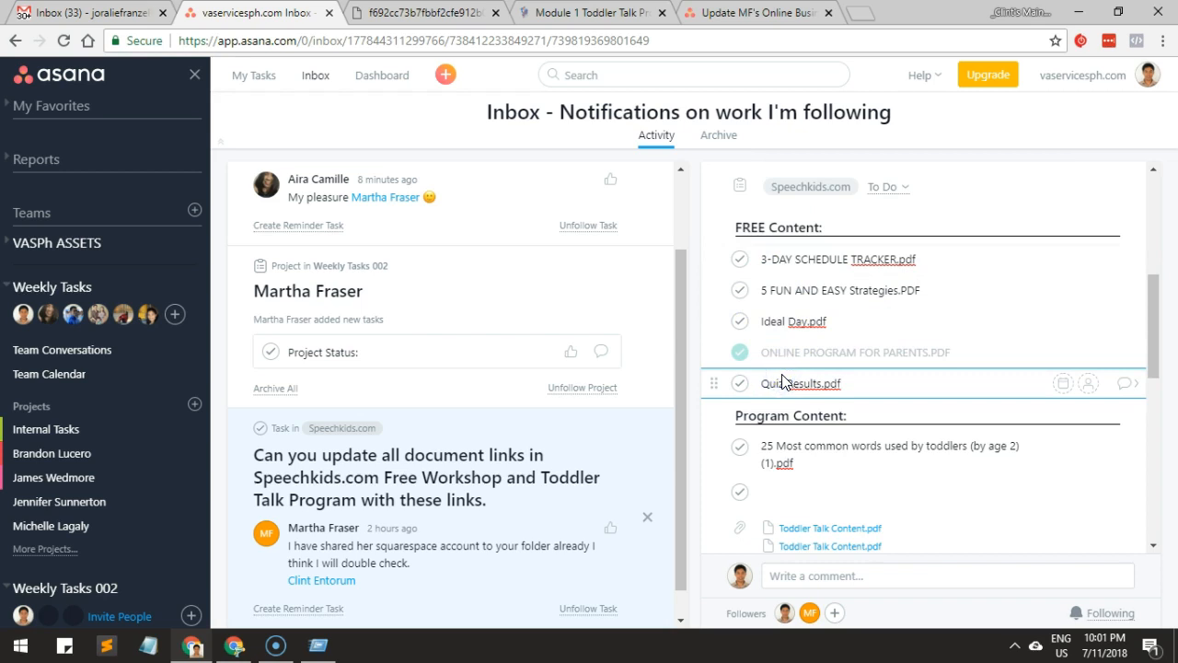
scroll(799, 338, down, 2)
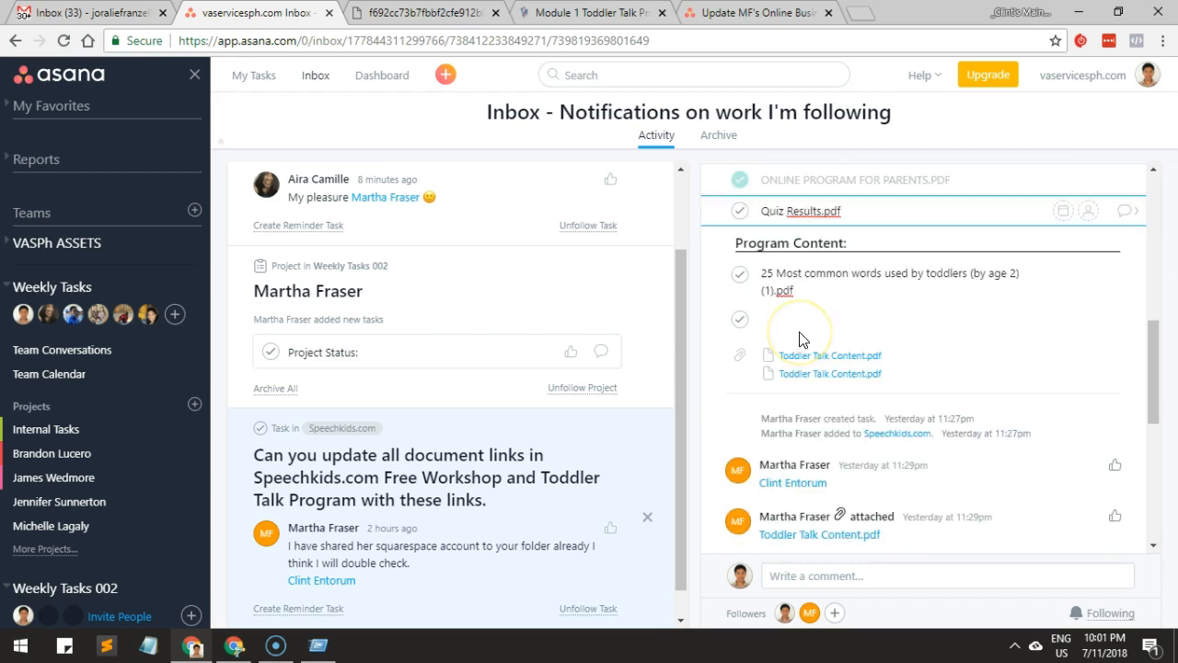
click(788, 318)
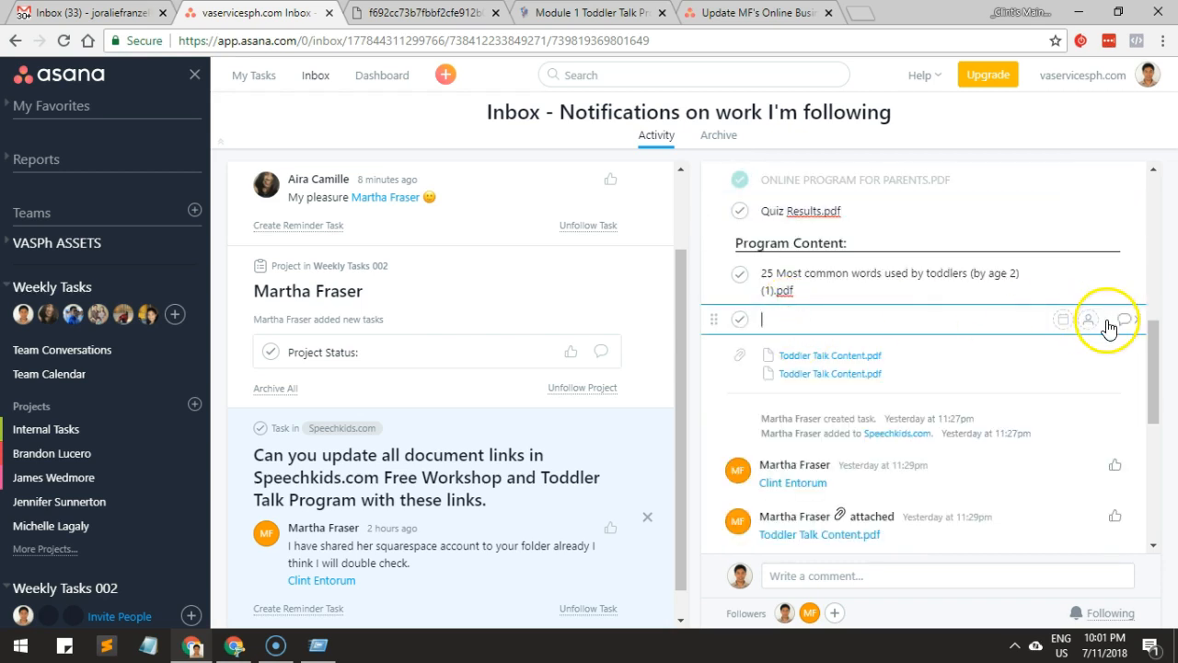
scroll(863, 282, up, 1)
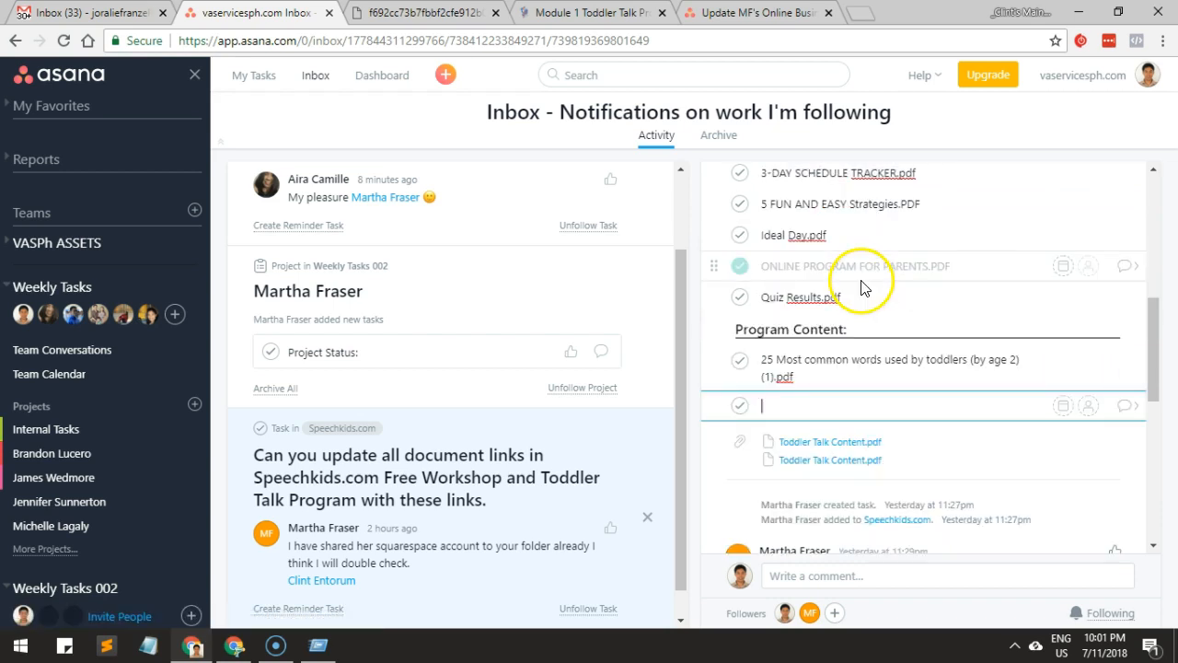